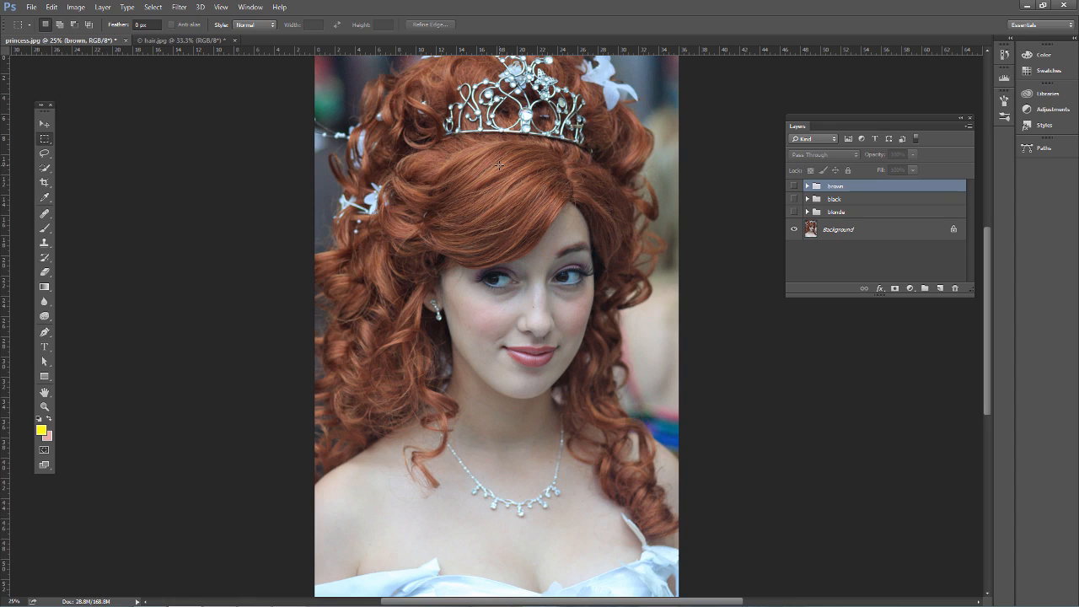
Step: Preview the brown, black and blonde hair versions of princess.jpg one at a time, leaving all three groups hidden
left_click(794, 186)
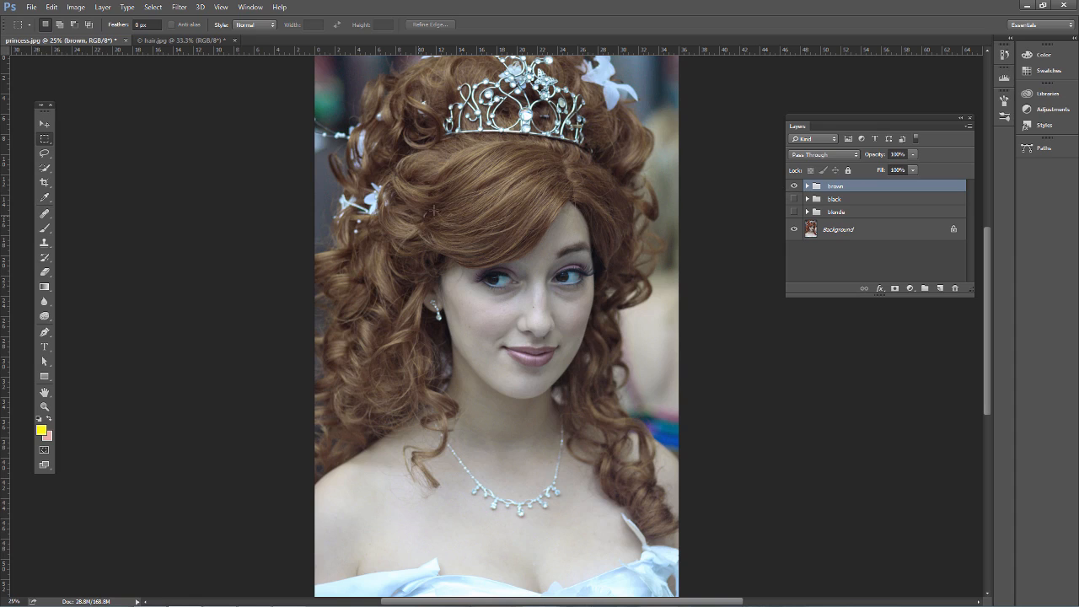
left_click(793, 187)
left_click(794, 200)
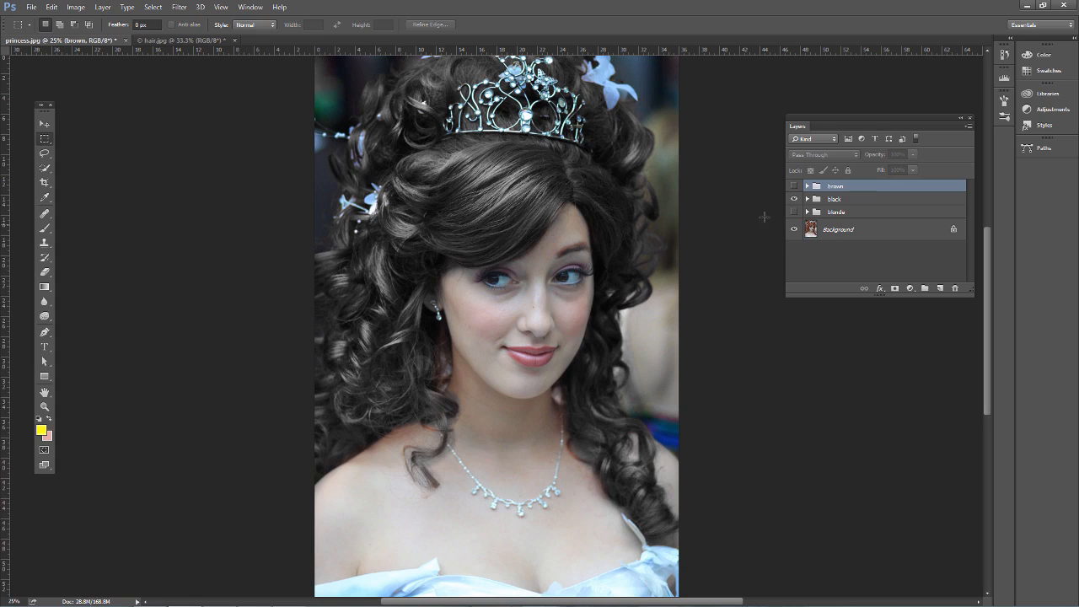
left_click(794, 200)
left_click(793, 213)
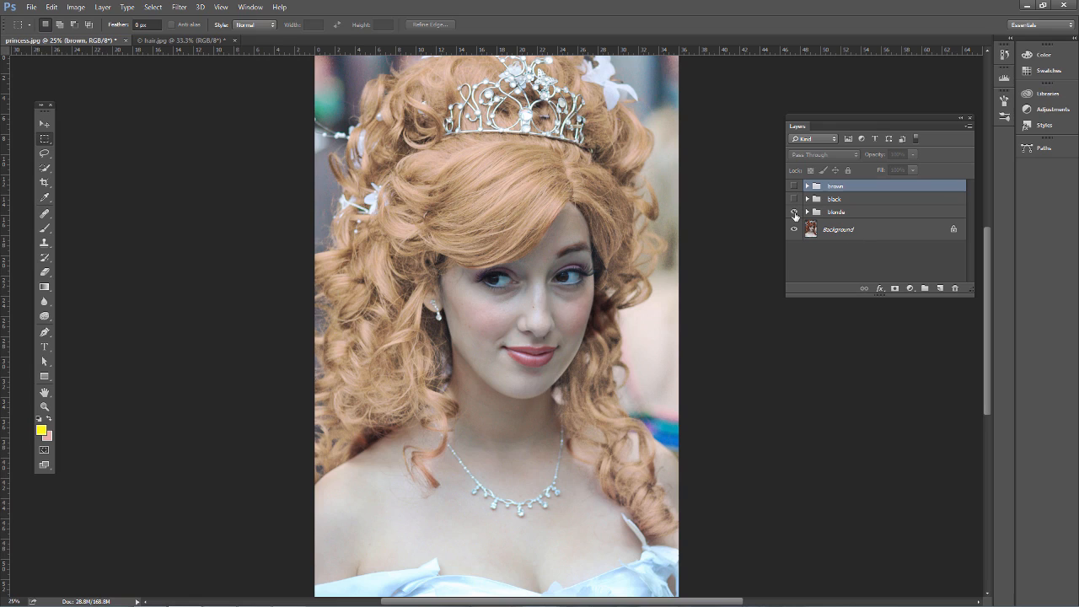
left_click(794, 214)
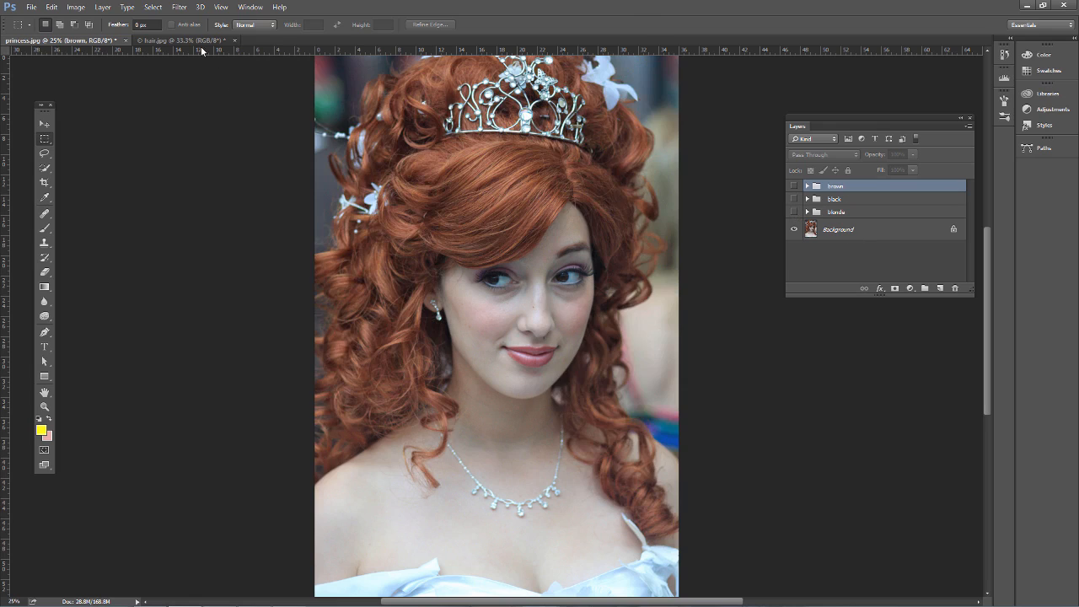
Step: Duplicate the Background layer in hair.jpg and select the woman's hair on the copy with the Quick Selection tool
left_click(192, 41)
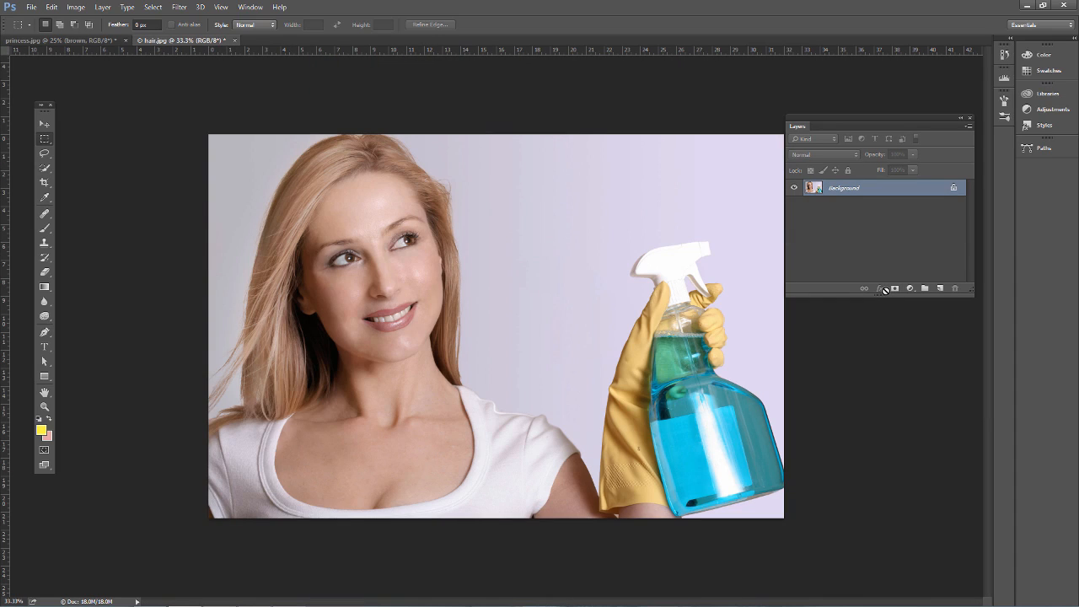
key("ctrl+j")
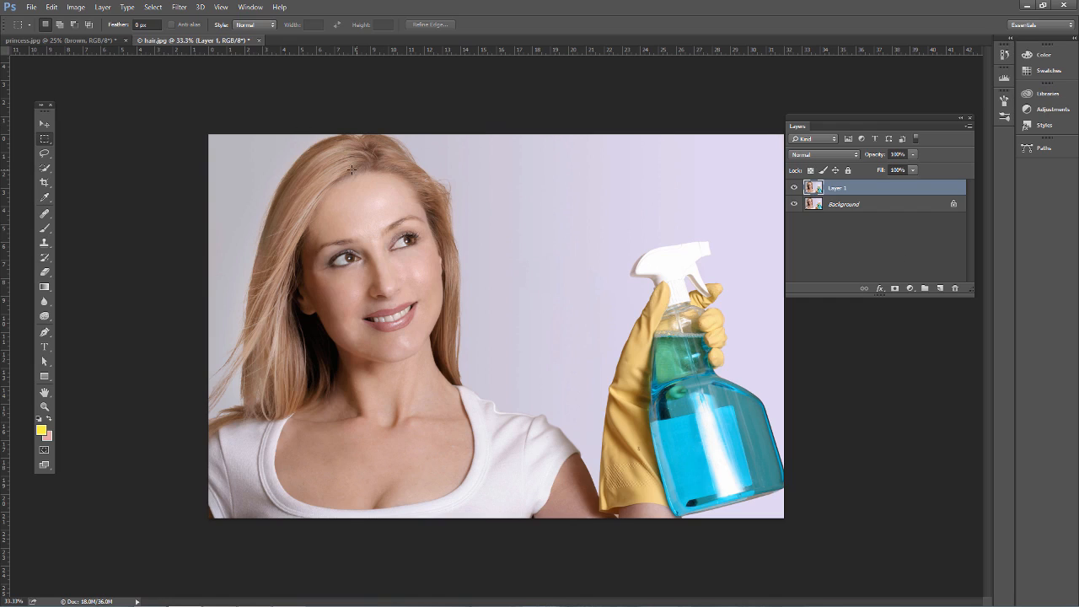
left_click(44, 168)
left_click(80, 166)
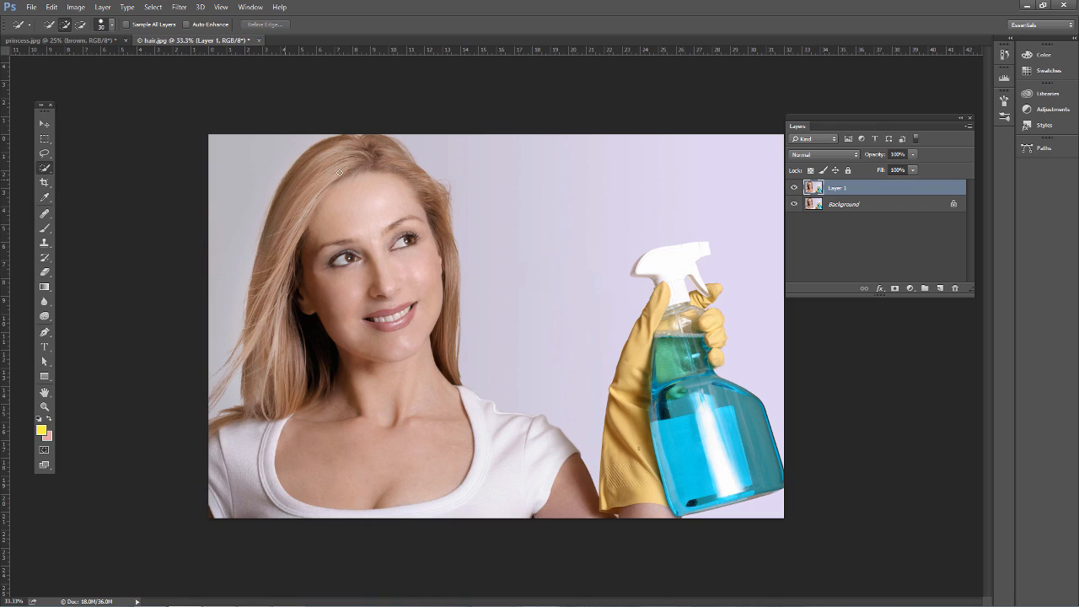
mouse_move(362, 152)
left_mouse_down()
mouse_move(323, 159)
mouse_move(306, 190)
mouse_move(272, 287)
mouse_move(275, 371)
mouse_move(259, 331)
mouse_move(257, 365)
left_mouse_up()
mouse_move(260, 408)
left_mouse_down()
mouse_move(220, 423)
mouse_move(293, 392)
mouse_move(278, 343)
left_mouse_up()
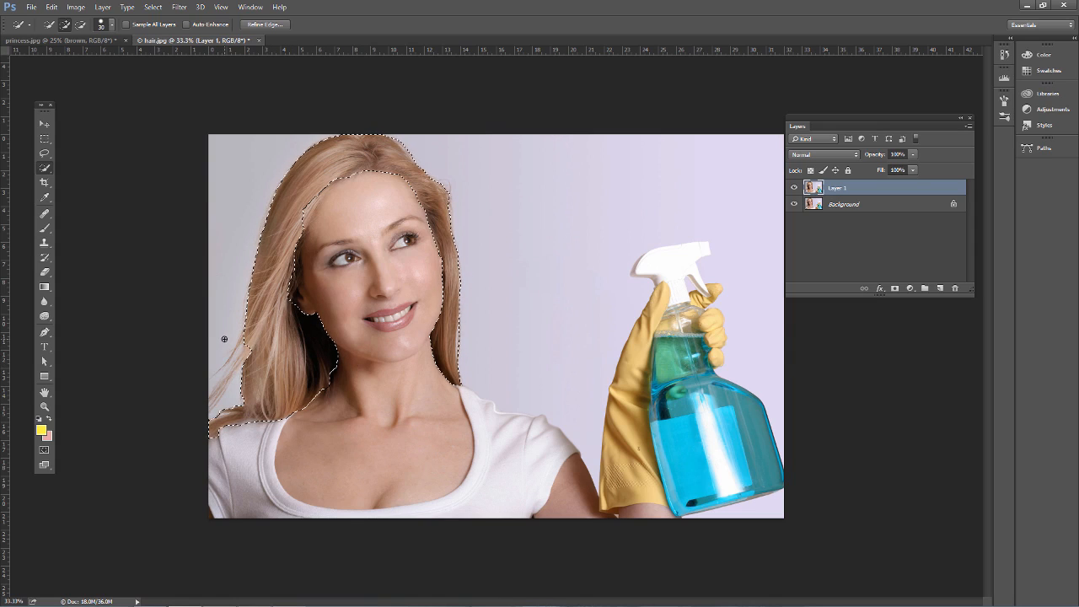
Step: Refine the hair selection with the Lasso tool, adding the loose strands beside the shoulder and subtracting the excess near the shoulder
left_click(46, 155)
left_click(66, 153)
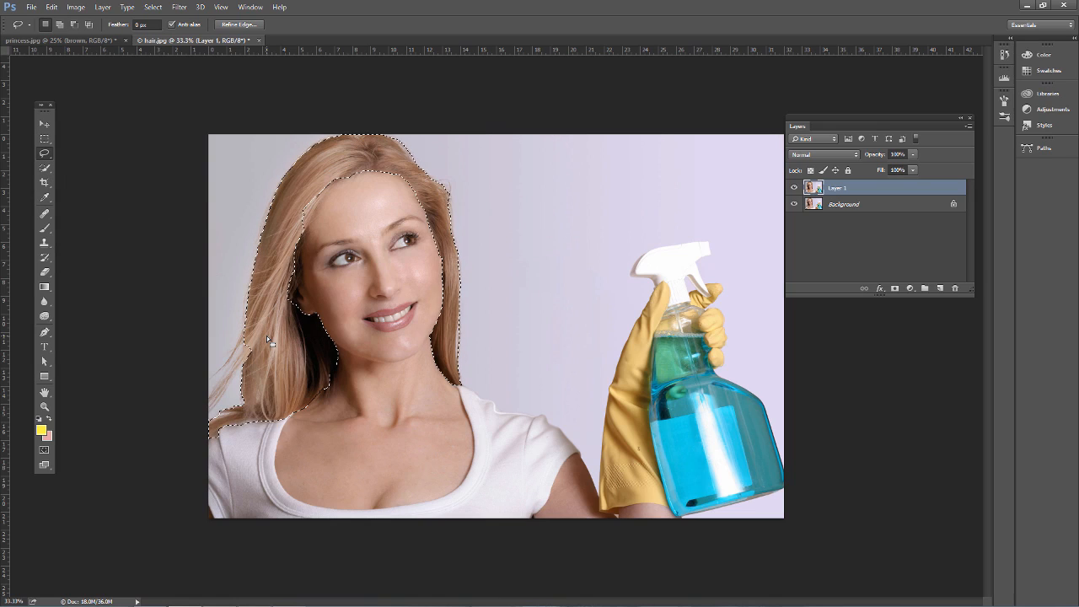
key("shift")
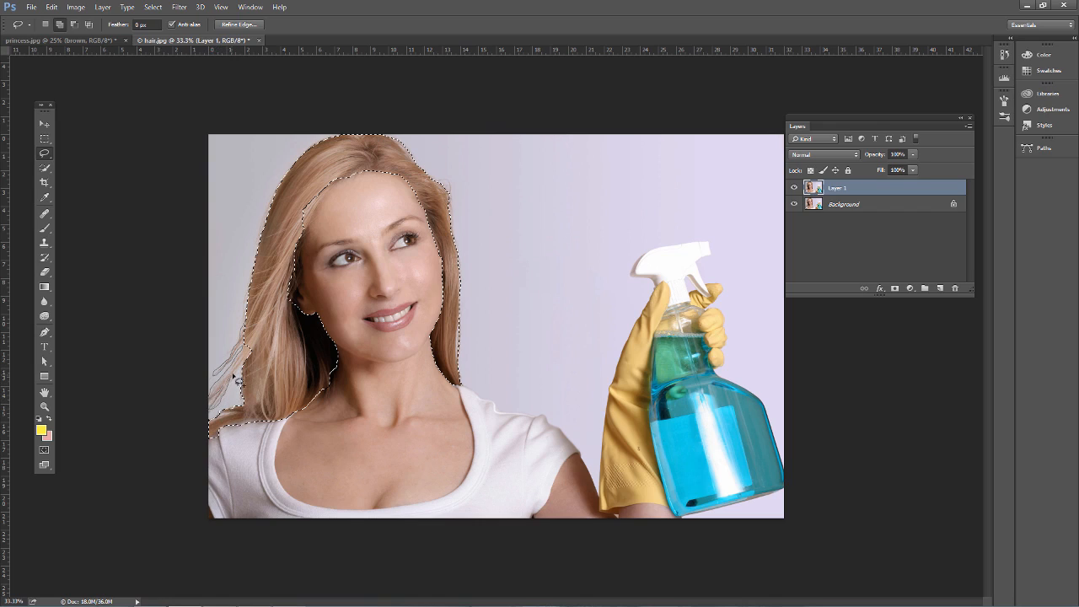
left_click_drag(269, 336, 270, 334)
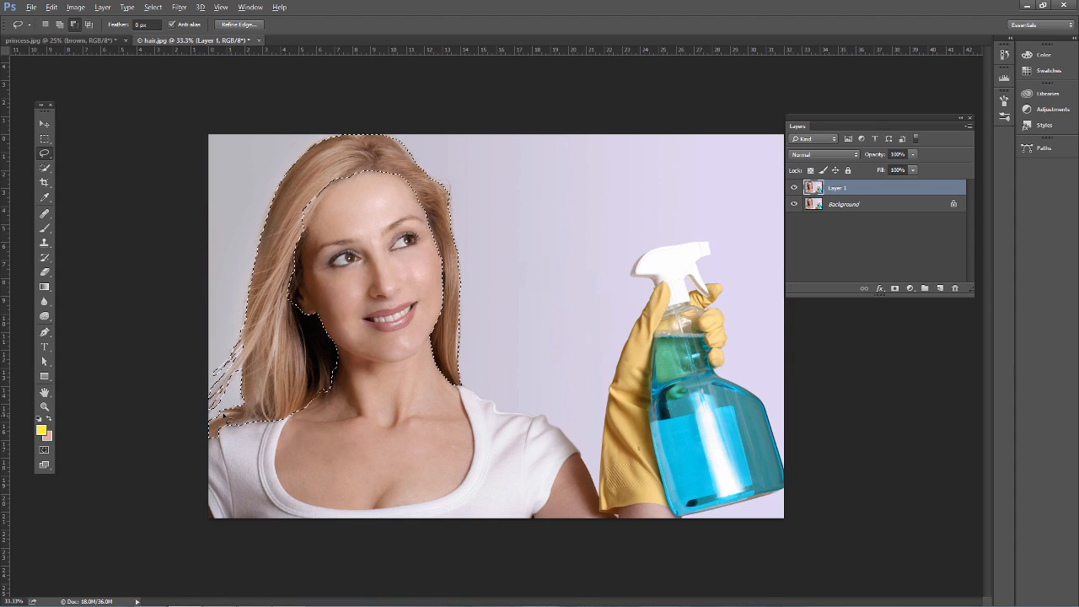
left_click_drag(226, 417, 210, 419)
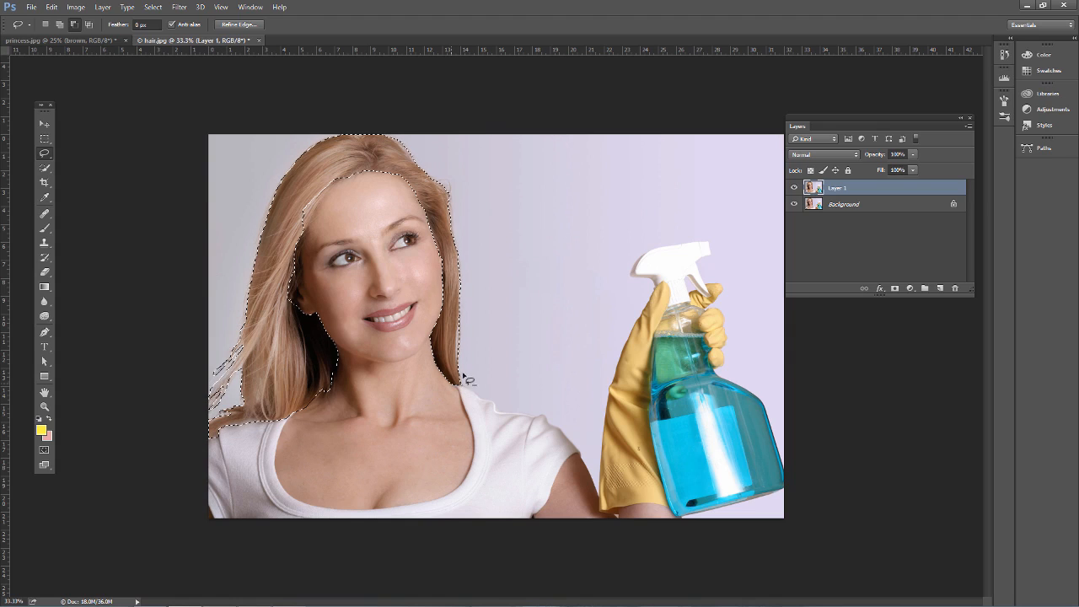
Step: Set Refine Edge to output a New Layer with Layer Mask, with Smart Radius enabled and a 5.5 px radius
left_click(152, 6)
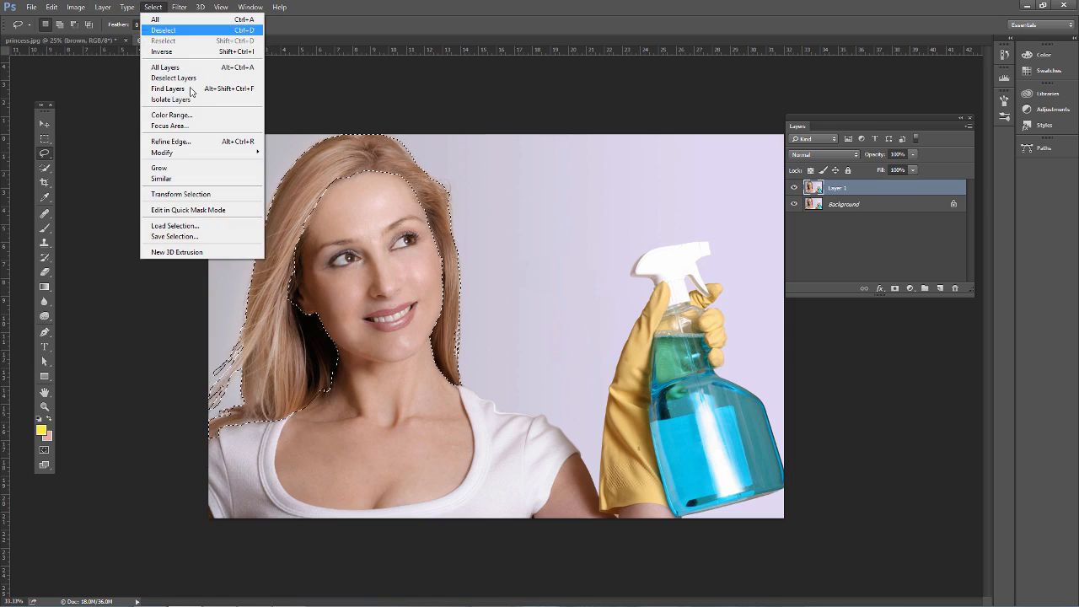
left_click(169, 140)
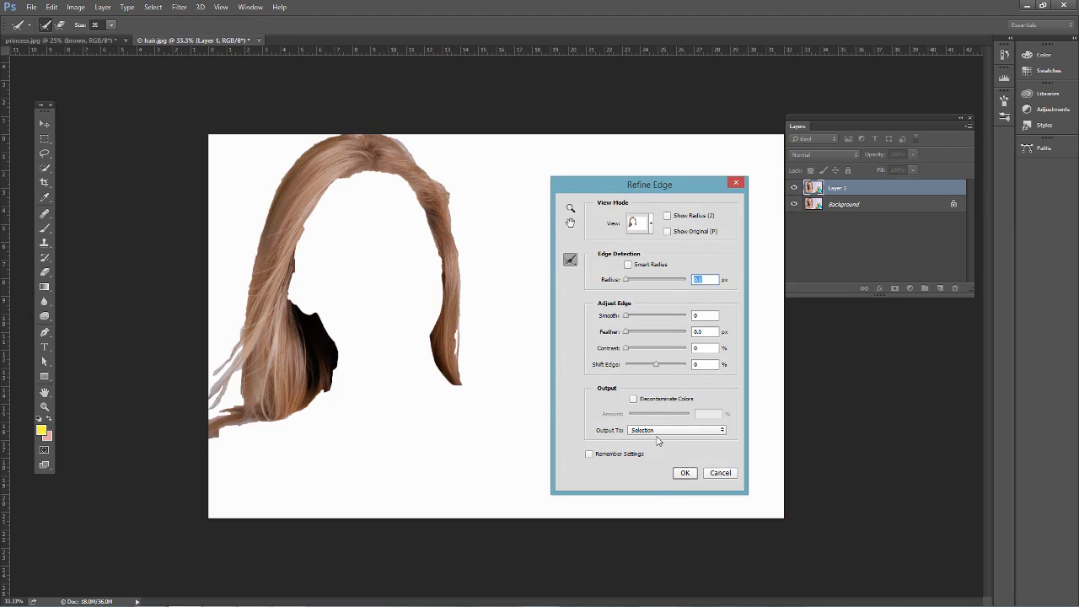
left_click(661, 432)
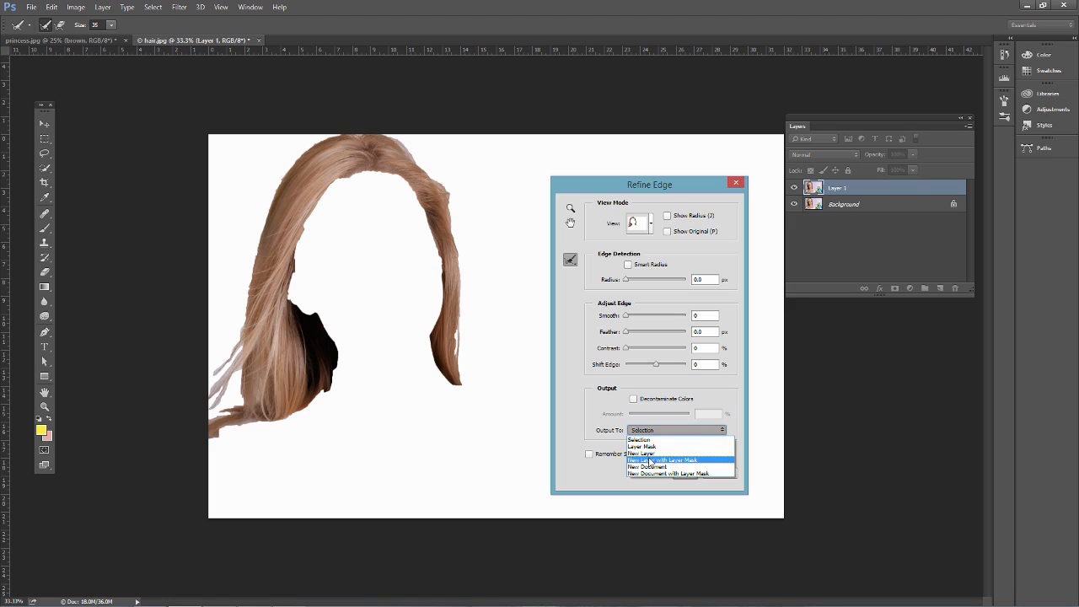
left_click(650, 460)
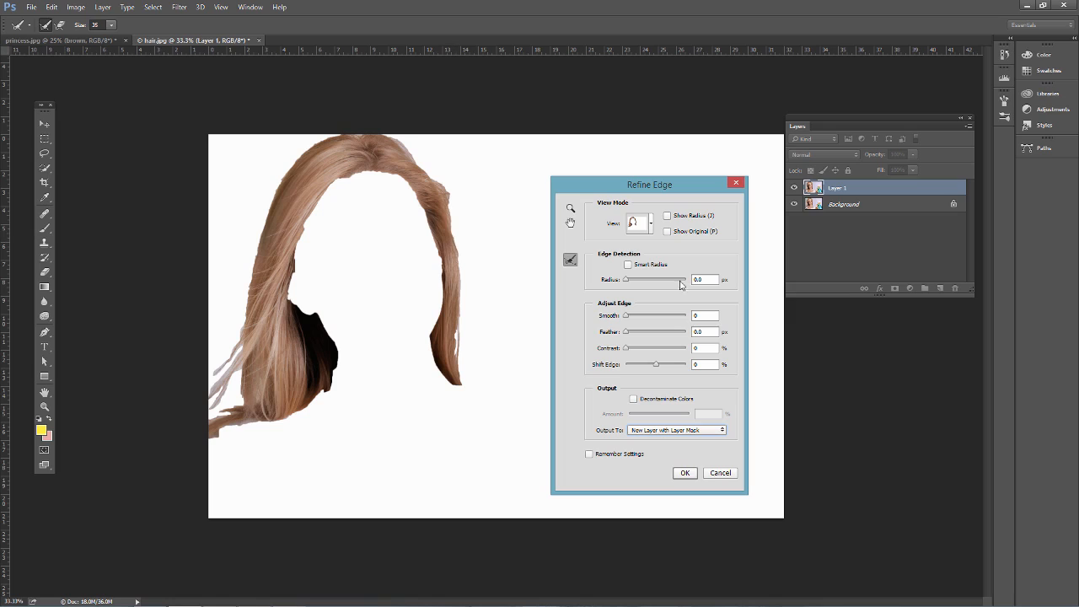
left_click(625, 265)
mouse_move(629, 282)
left_mouse_down()
mouse_move(678, 284)
mouse_move(645, 285)
left_mouse_up()
Step: Brush the Refine Radius tool over the hair's edges and loose strands, and apply the refined selection
left_click(571, 260)
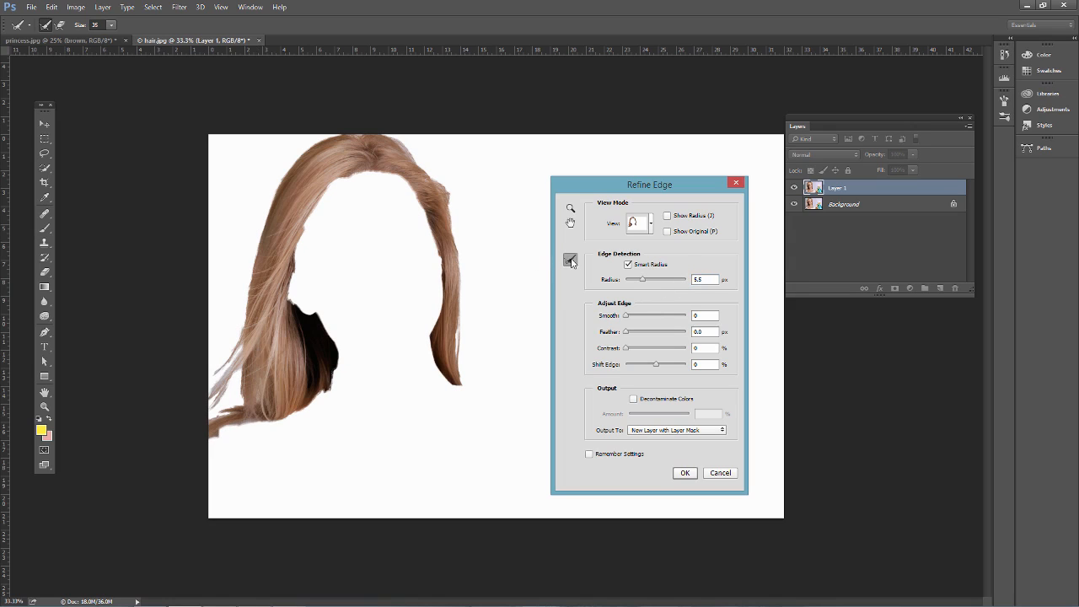
left_click(617, 260)
mouse_move(223, 381)
left_mouse_down()
mouse_move(216, 398)
mouse_move(244, 368)
mouse_move(245, 397)
mouse_move(265, 228)
mouse_move(285, 184)
mouse_move(316, 147)
mouse_move(379, 133)
mouse_move(448, 189)
mouse_move(464, 276)
mouse_move(454, 389)
left_mouse_up()
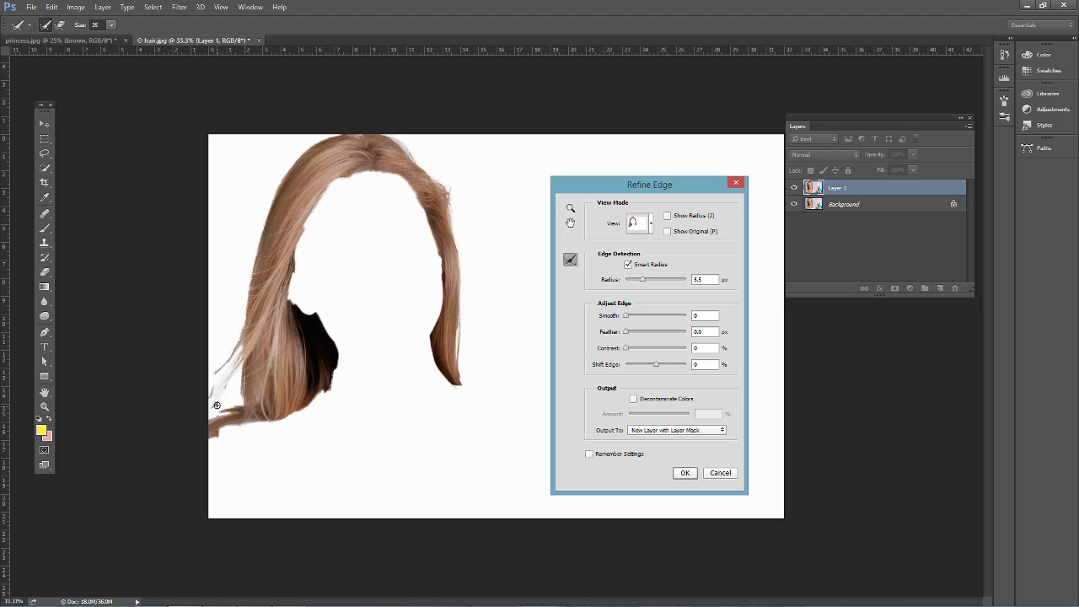
left_click_drag(210, 414, 210, 402)
left_click(685, 473)
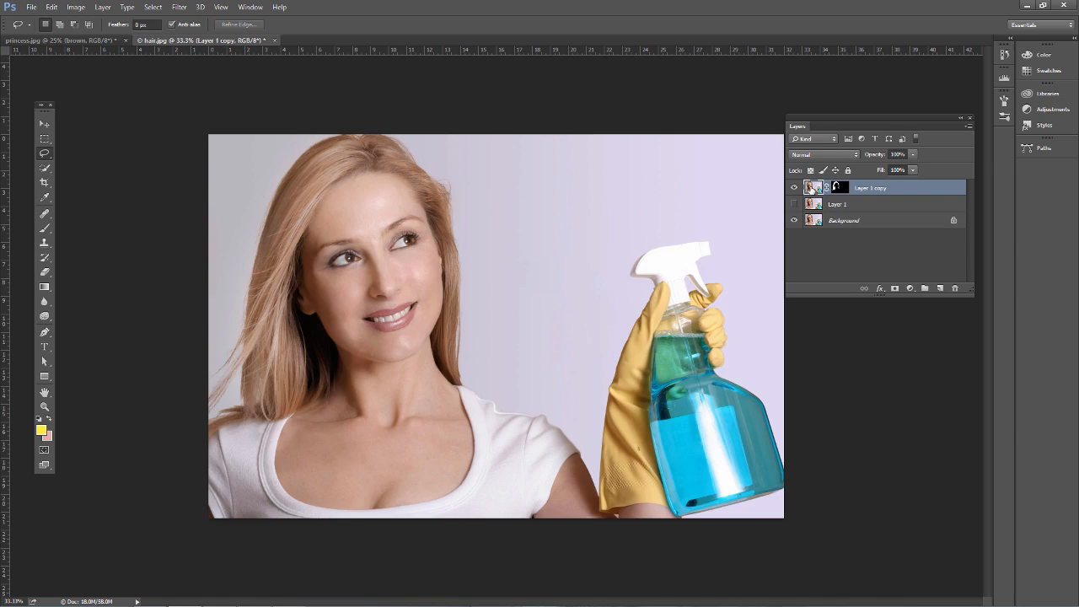
Step: Inspect the masked hair on its own by hiding the Background layer, and show that layer again
left_click(838, 189)
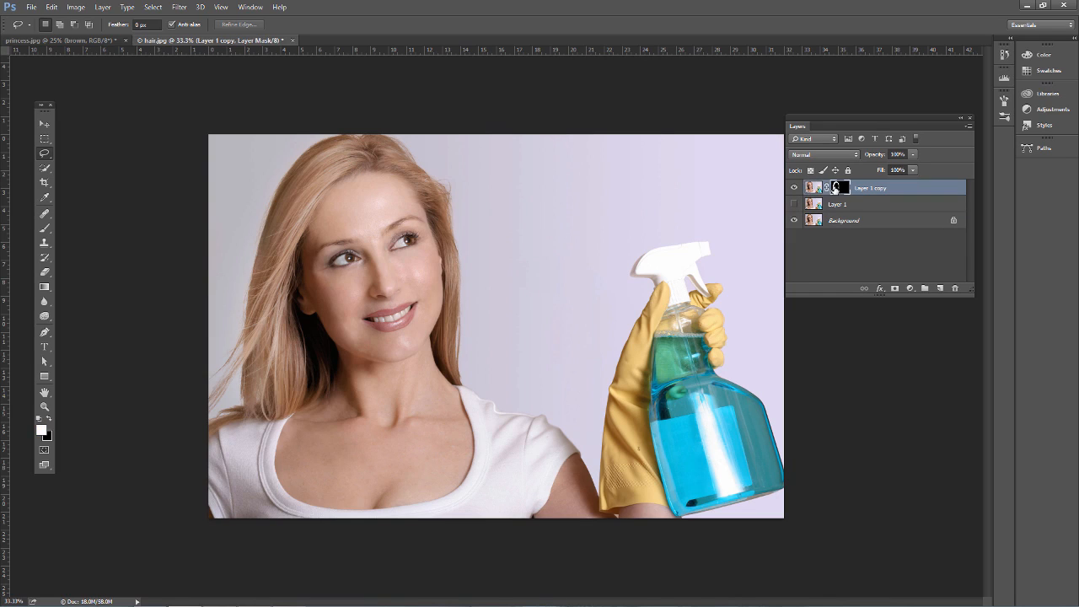
left_click(794, 220)
left_click(795, 220)
left_click(795, 220)
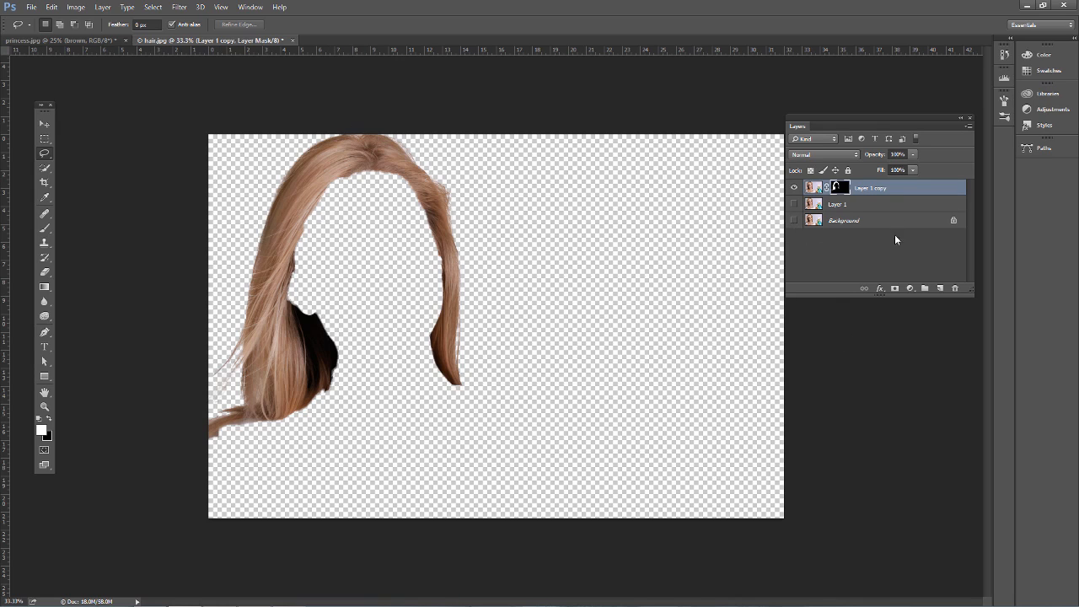
left_click(793, 220)
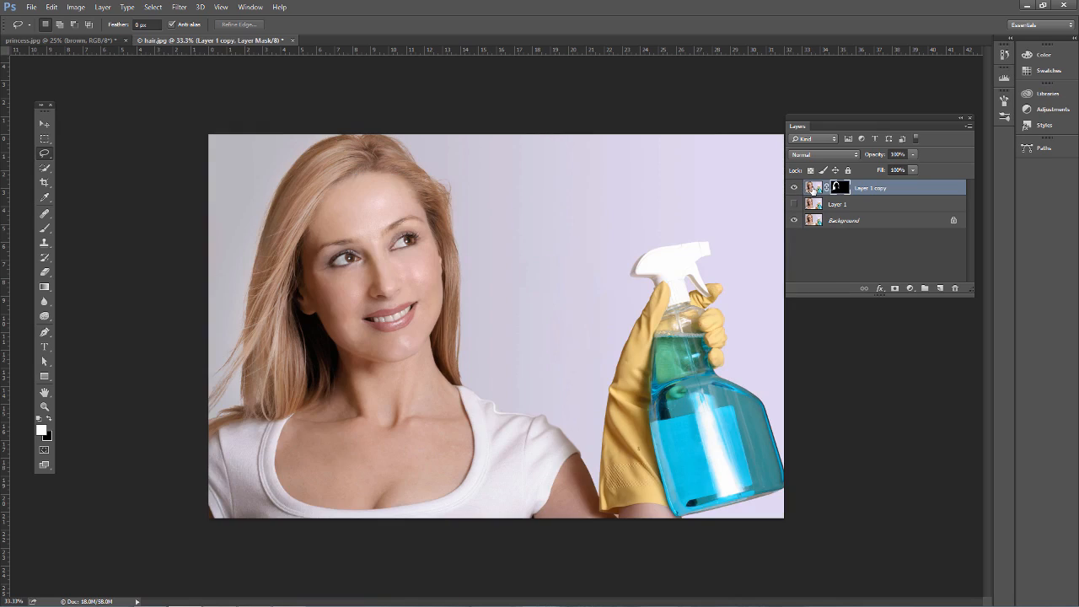
Step: Colorize the hair on Layer 1 copy with Hue/Saturation at hue 0, saturation 23 and lightness -8
left_click(813, 187)
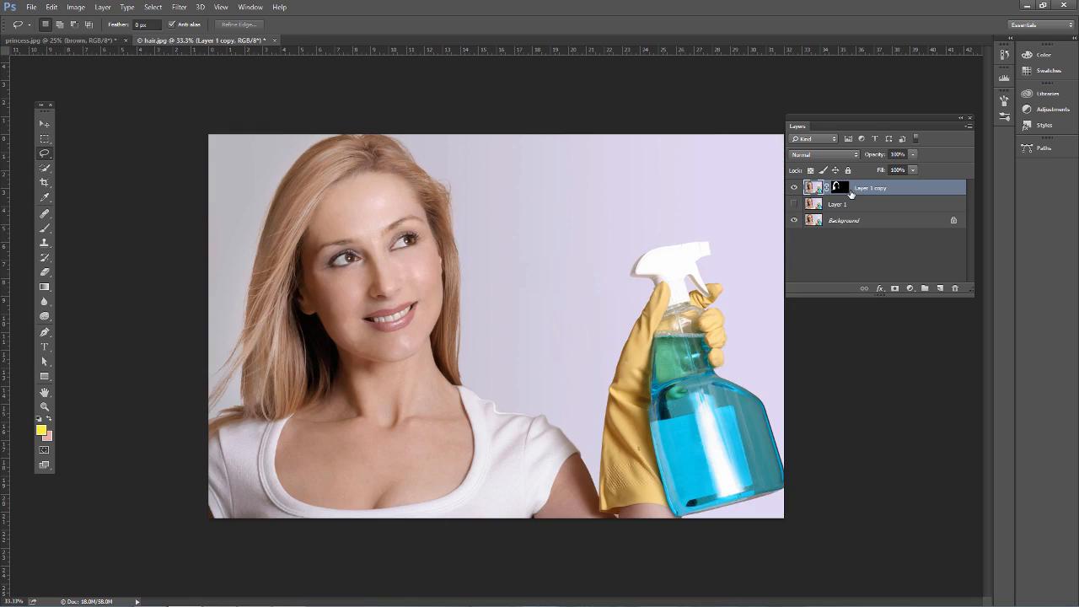
left_click(76, 7)
mouse_move(88, 35)
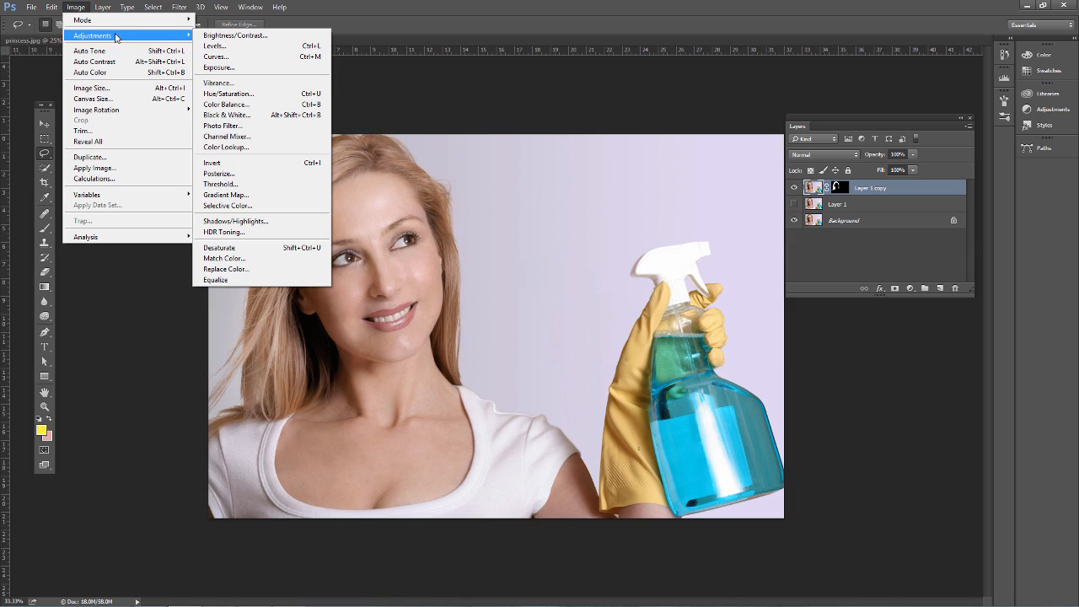
left_click(229, 93)
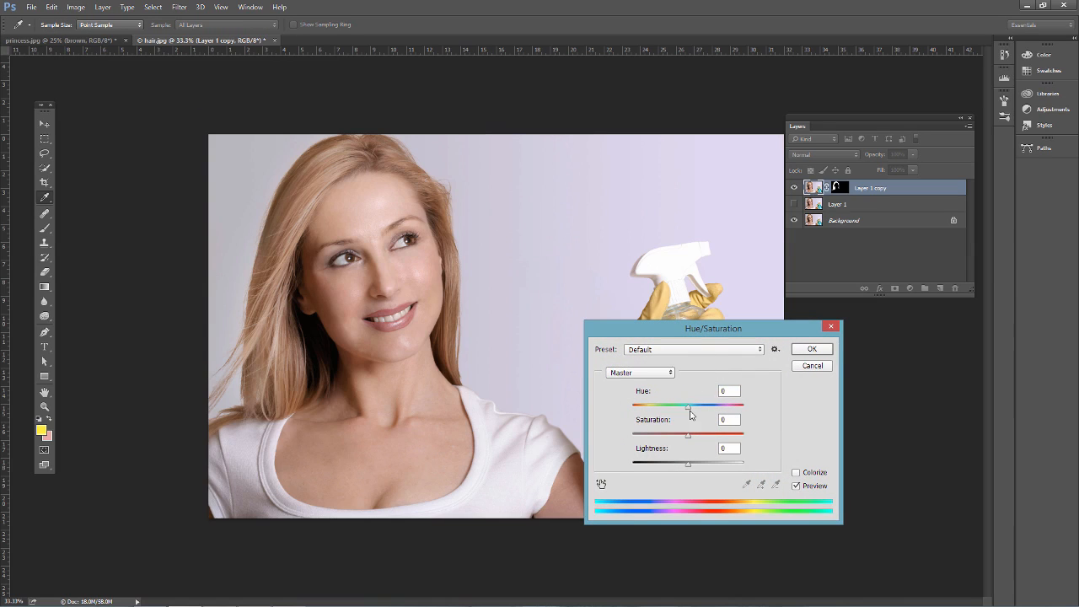
mouse_move(689, 412)
left_mouse_down()
mouse_move(630, 406)
mouse_move(715, 414)
mouse_move(641, 406)
mouse_move(679, 411)
left_mouse_up()
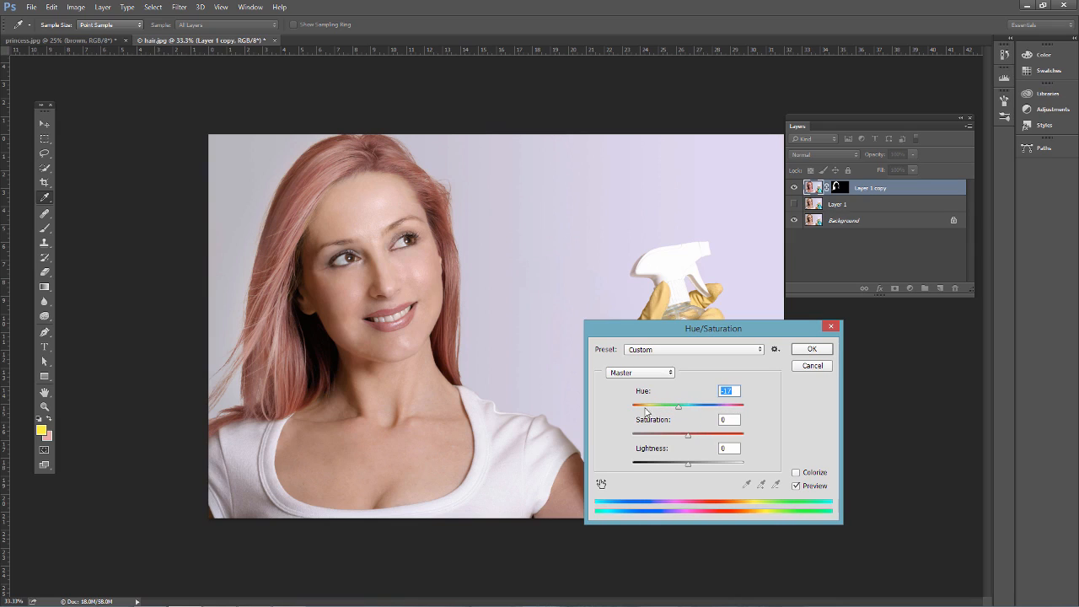
left_click_drag(679, 411, 724, 410)
left_click(798, 474)
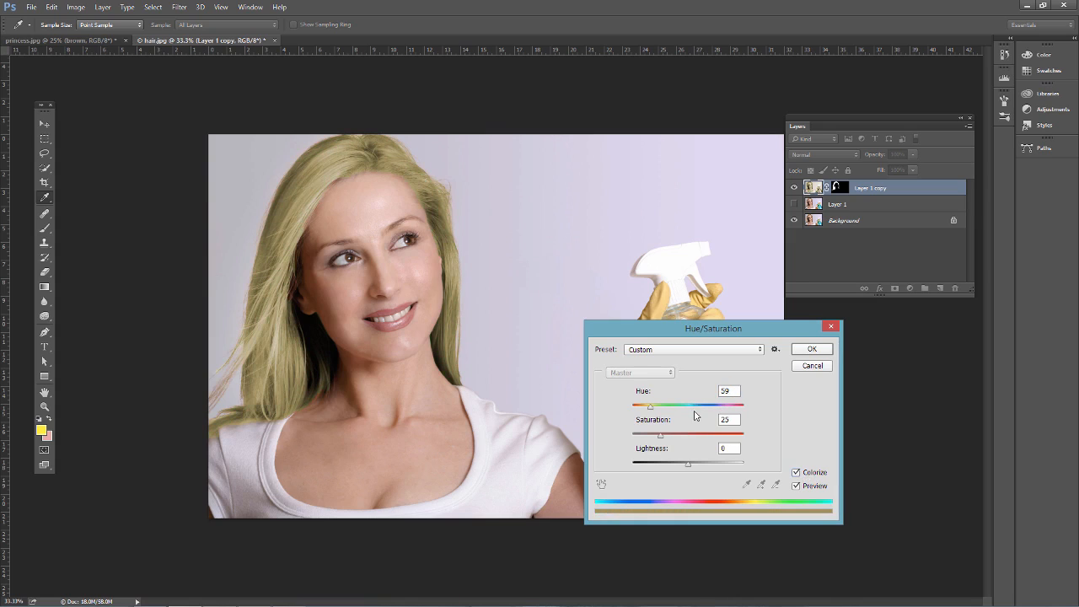
left_click_drag(656, 413, 630, 409)
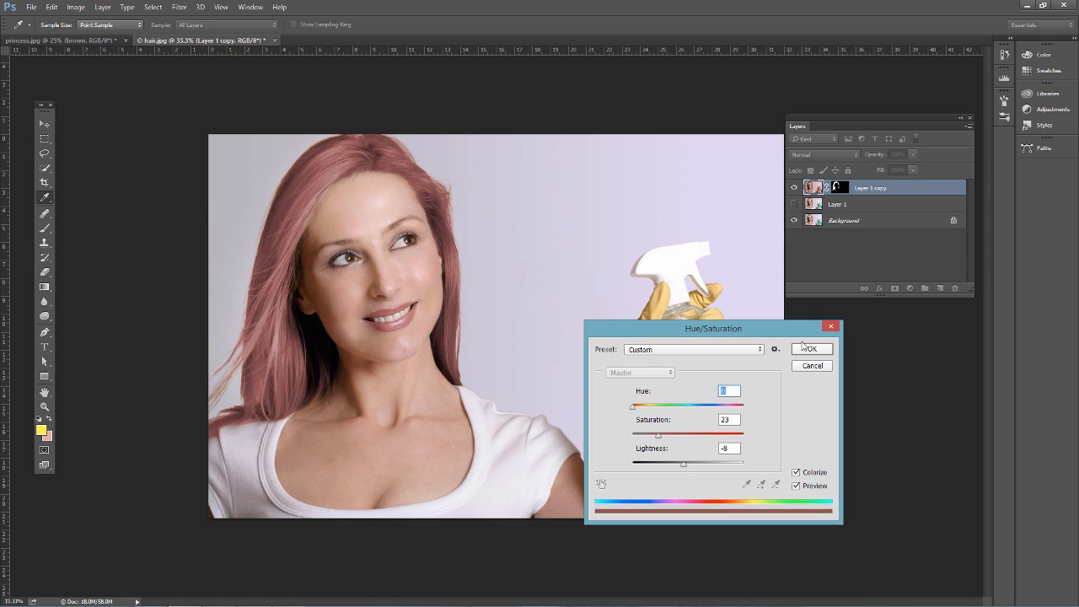
left_click(810, 348)
key("l")
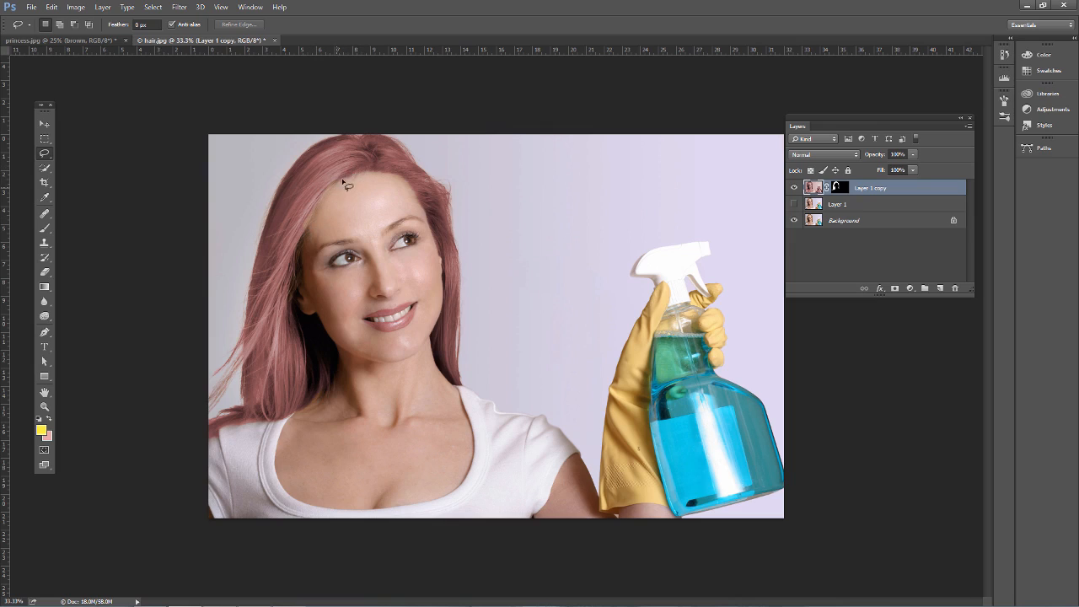
Step: Target the layer mask of Layer 1 copy and ready the Brush tool with the default black foreground
left_click(839, 187)
key("d")
key("b")
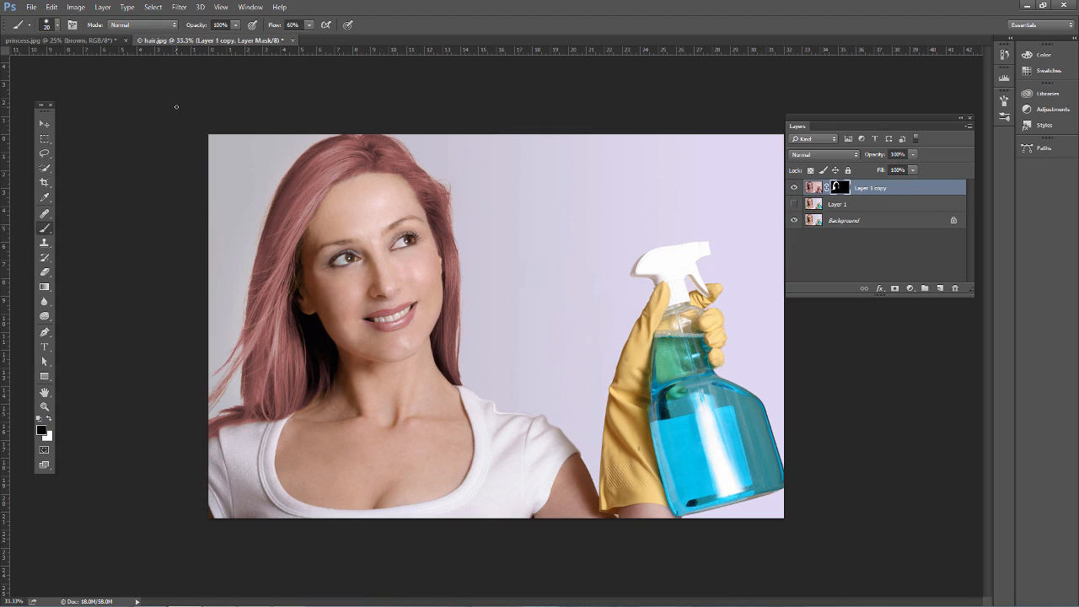
Step: Switch to the princess.jpg document, duplicate its Background layer, and add a Selective Color adjustment layer above the copy
left_click(64, 40)
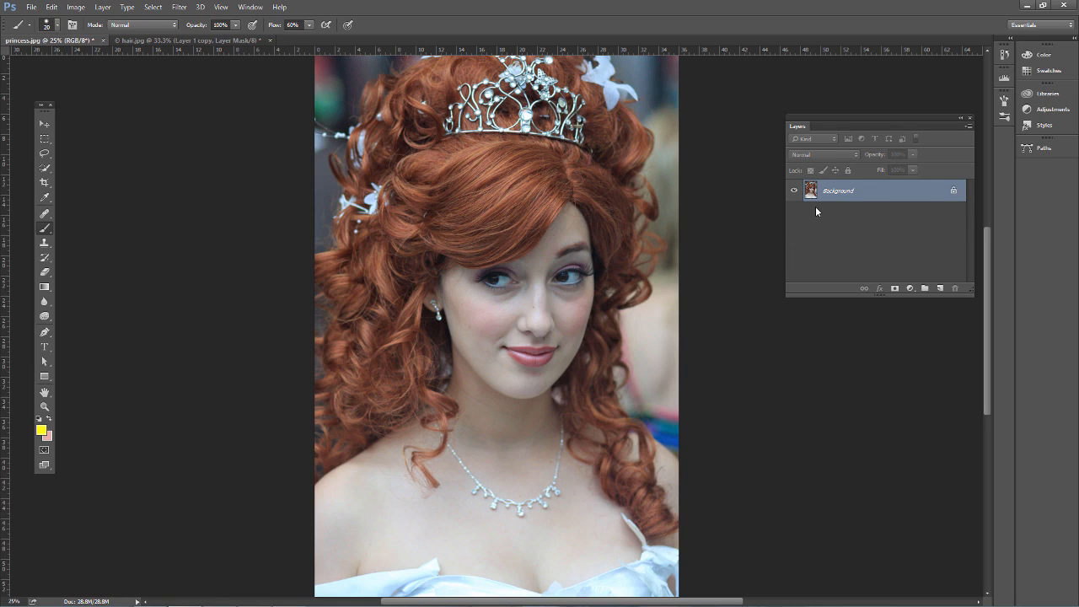
key("ctrl+j")
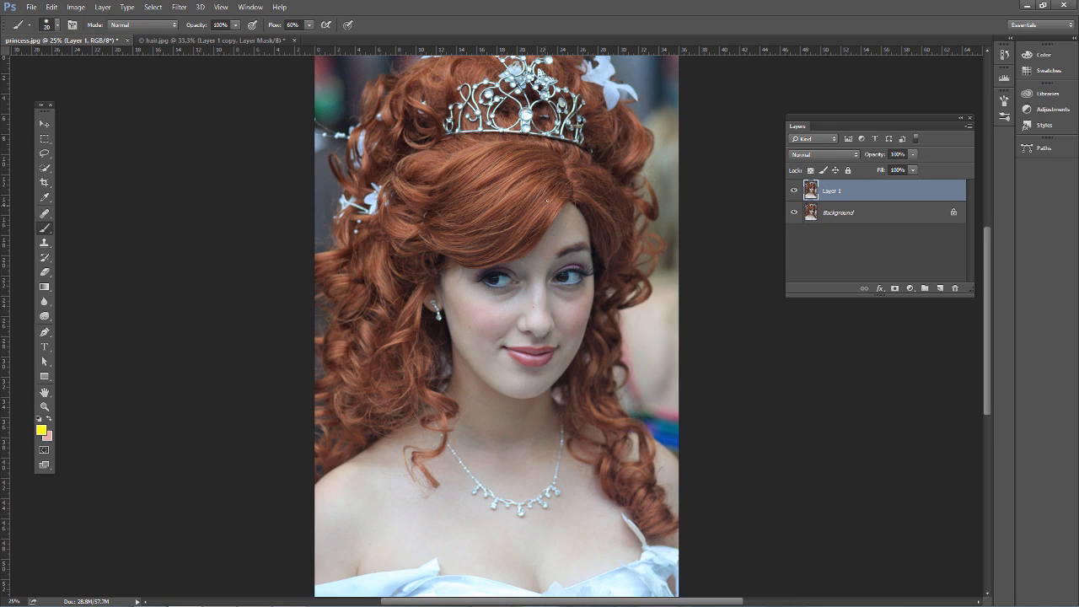
left_click(910, 289)
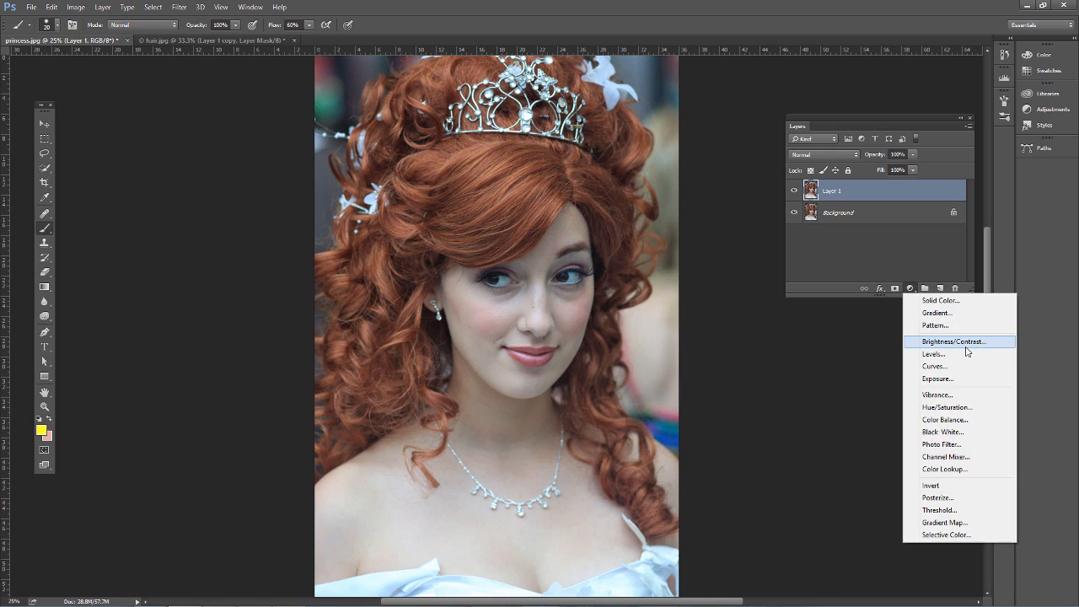
left_click(956, 291)
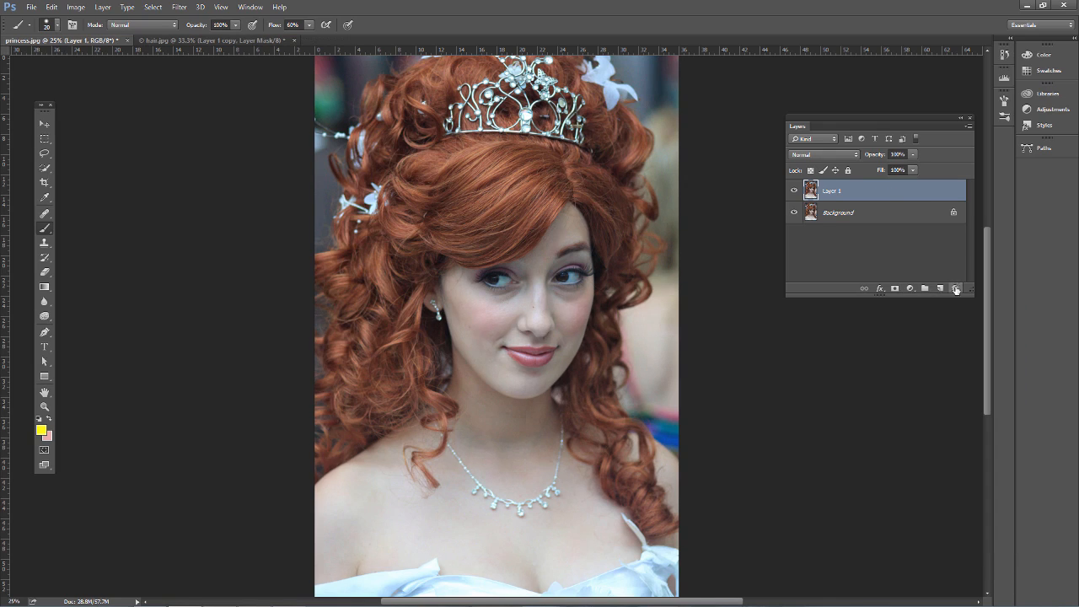
left_click(911, 290)
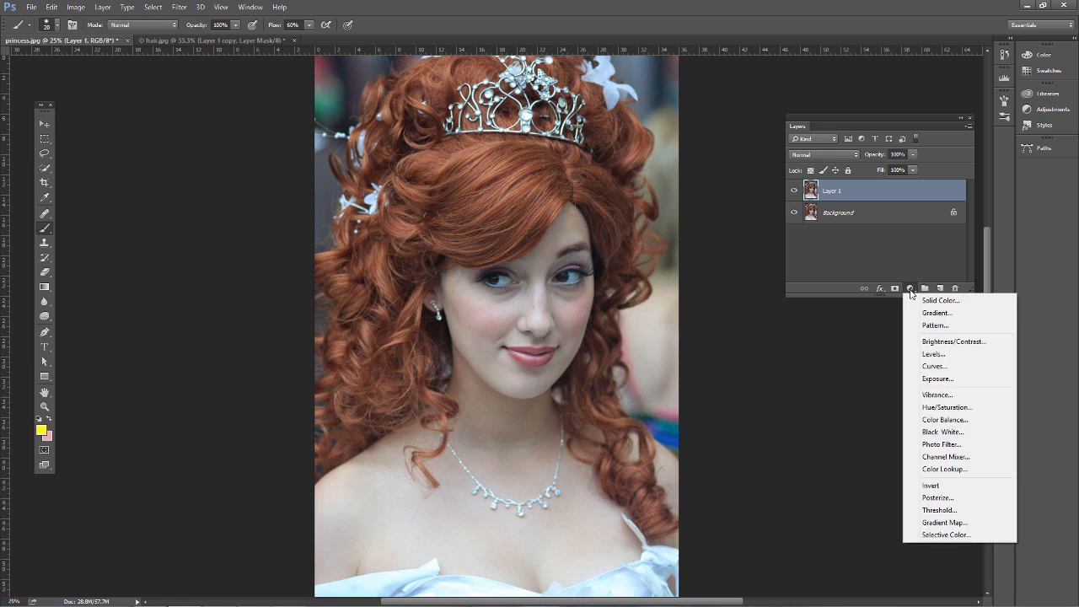
left_click(943, 536)
left_click_drag(698, 298, 154, 149)
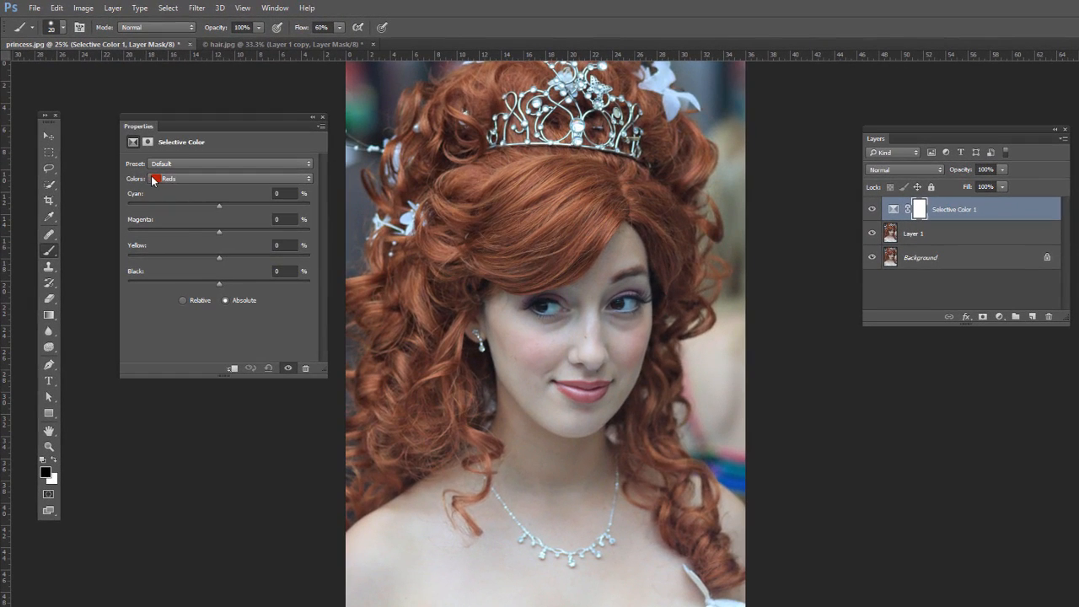
Step: Adjust the Reds in Selective Color to cyan +23, magenta -37, yellow -30 and black +34
left_click(126, 211)
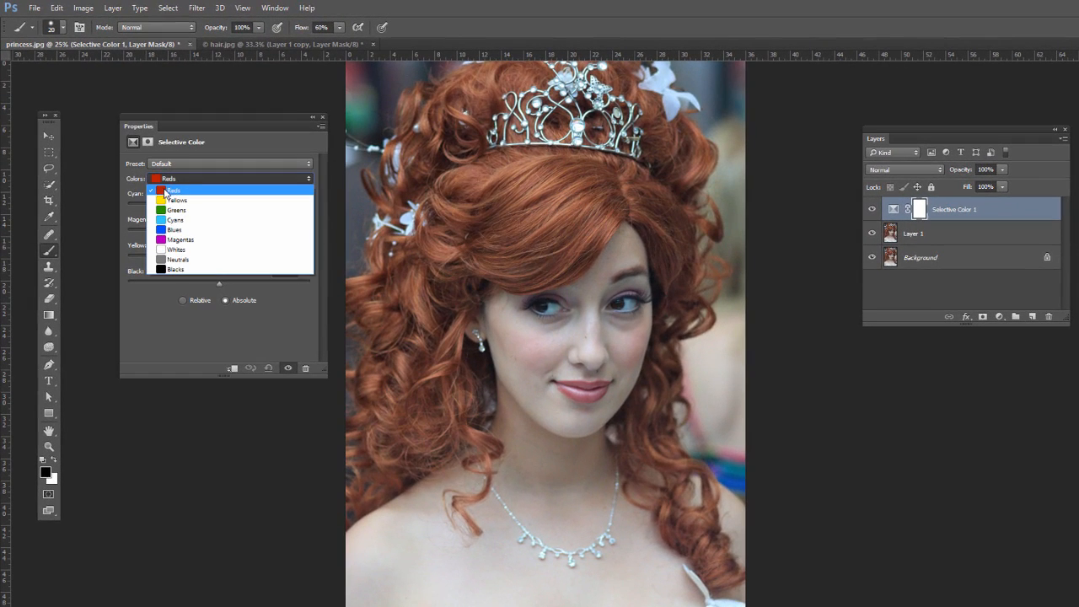
left_click(165, 192)
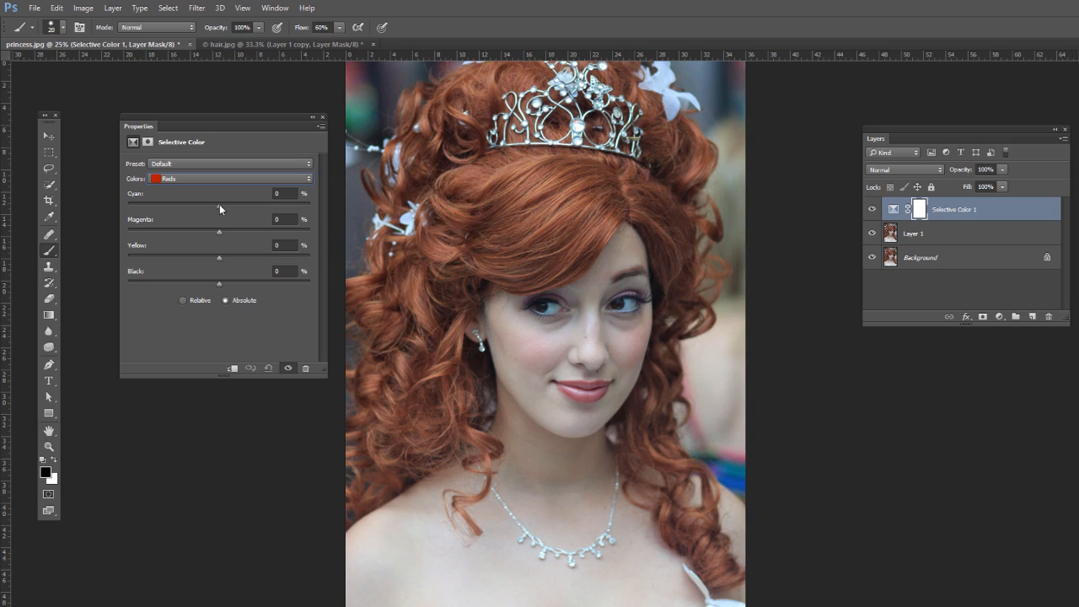
left_click_drag(219, 205, 200, 205)
left_click_drag(215, 207, 241, 207)
left_click_drag(220, 233, 198, 234)
left_click_drag(222, 255, 212, 258)
left_click_drag(221, 283, 234, 281)
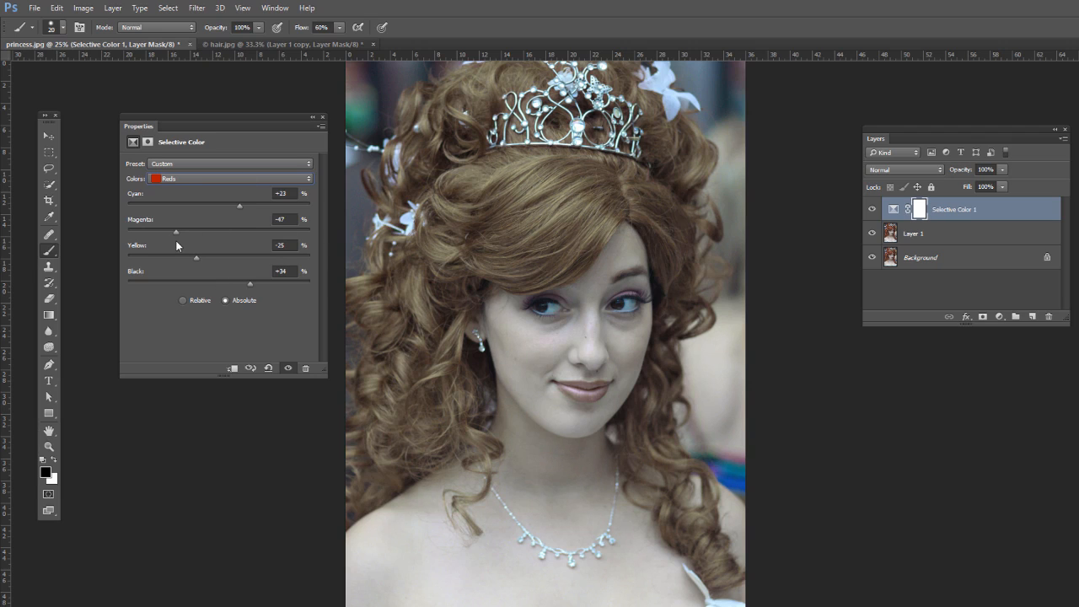
left_click_drag(173, 240, 186, 240)
Step: Compare the hair before and after by hiding the Selective Color 1 layer and showing it again
left_click(893, 209)
left_click(873, 210)
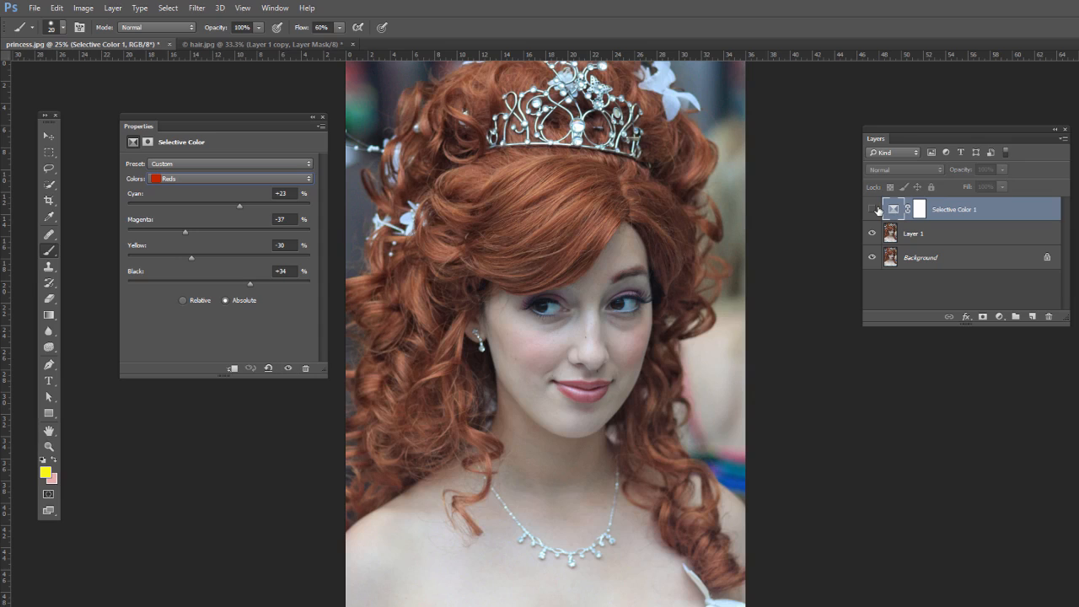
left_click(873, 209)
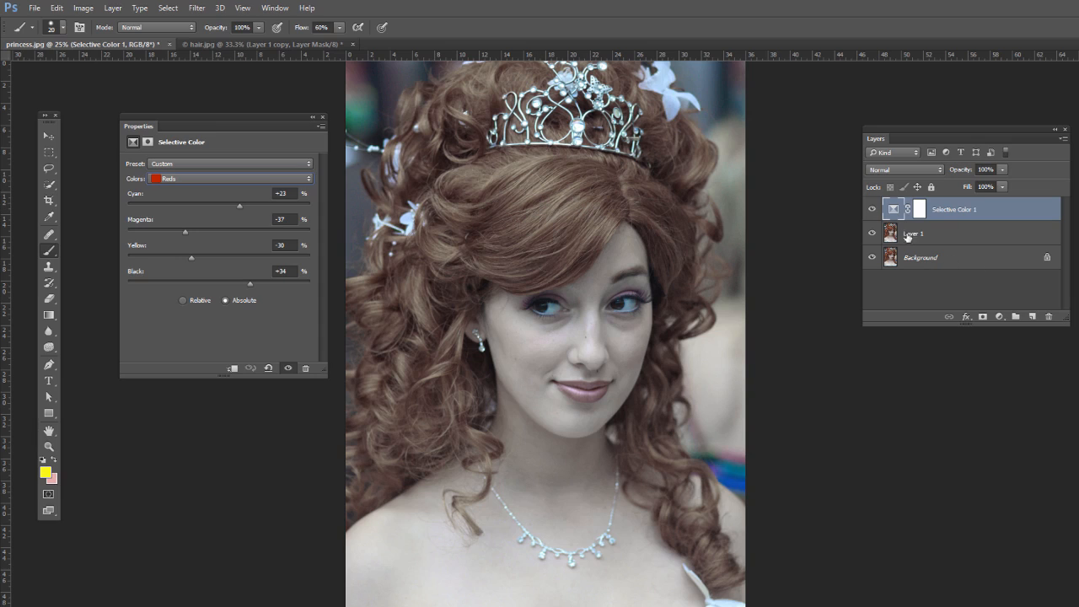
Step: Group Selective Color 1 and Layer 1 into a group named brown, and hide the collapsed group
left_click_drag(898, 223, 897, 204)
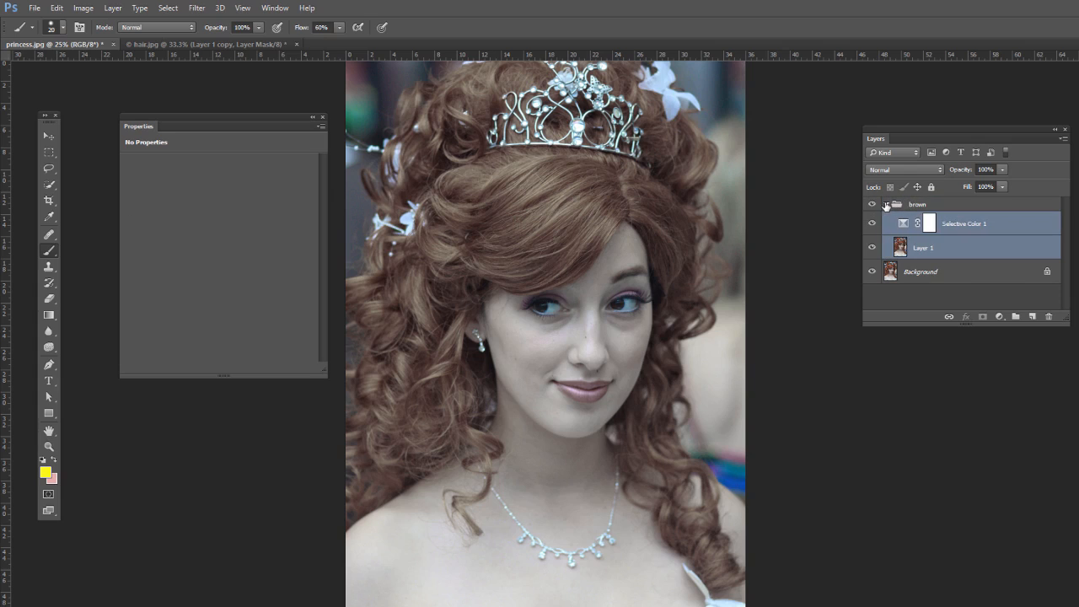
left_click(886, 204)
left_click(872, 204)
Step: Duplicate the Background layer beneath the brown group, and leave the group collapsed after checking its contents
left_click(910, 226)
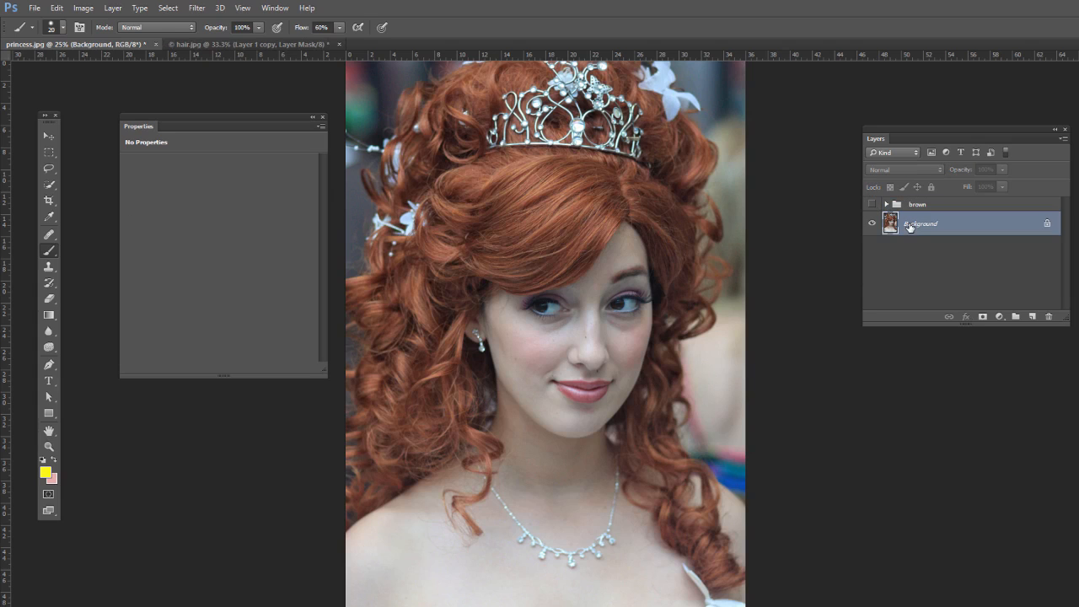
key("ctrl+j")
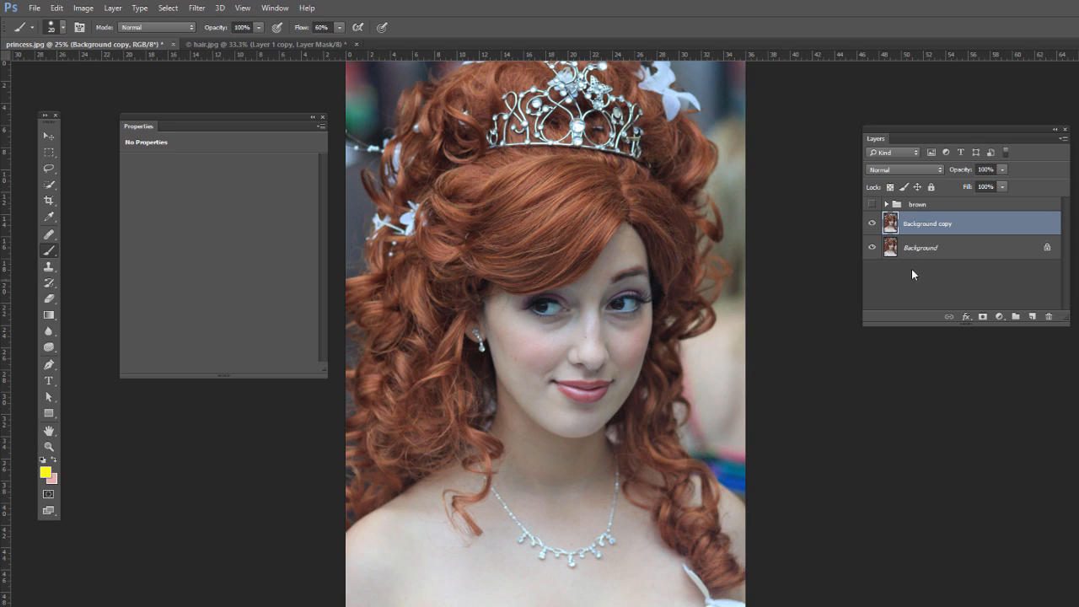
left_click(886, 204)
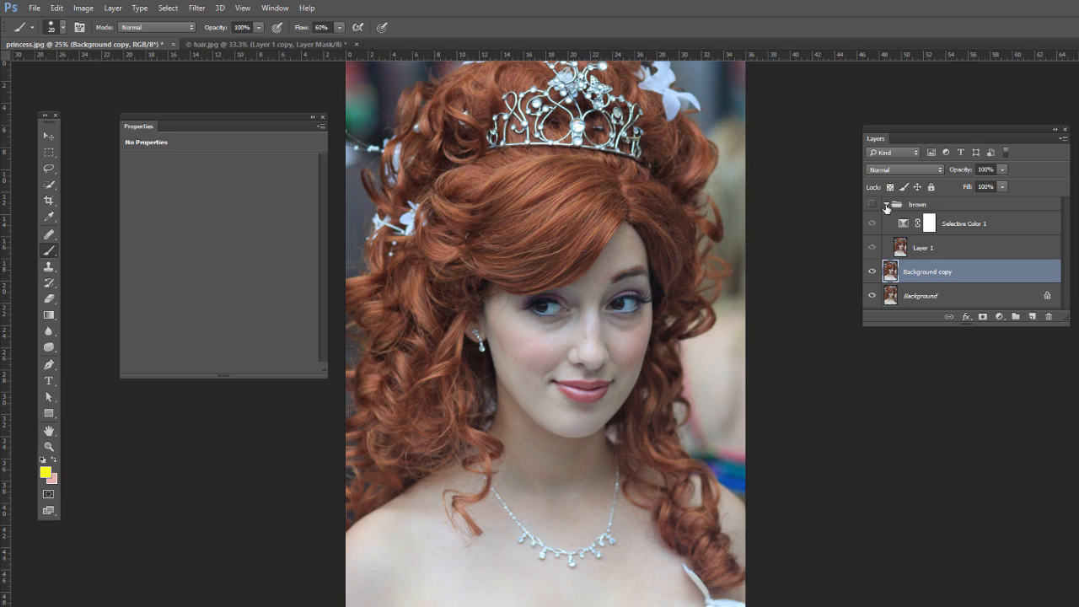
left_click(887, 204)
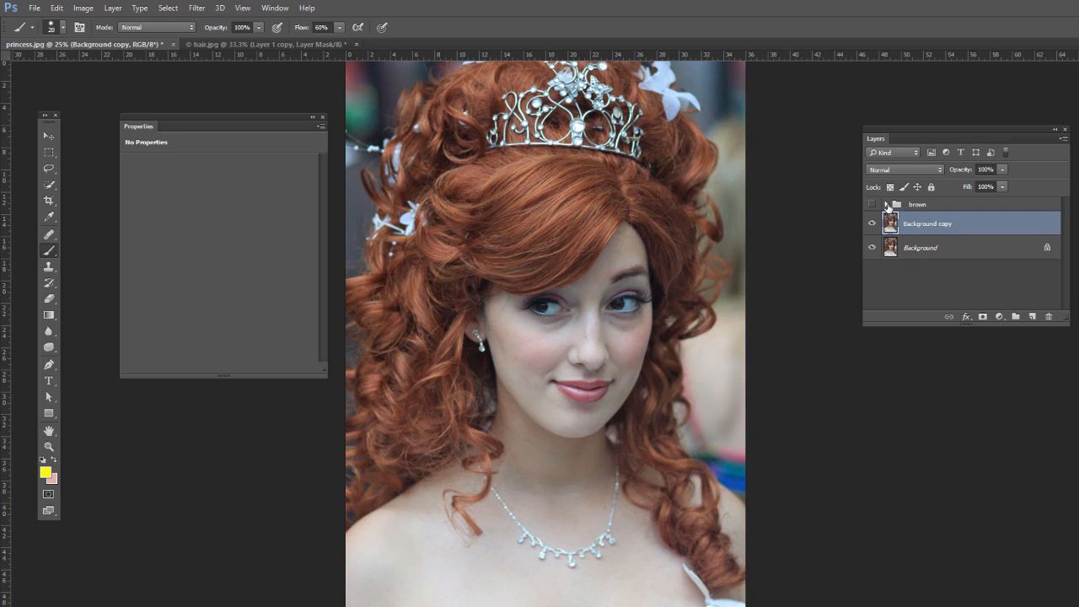
left_click(887, 204)
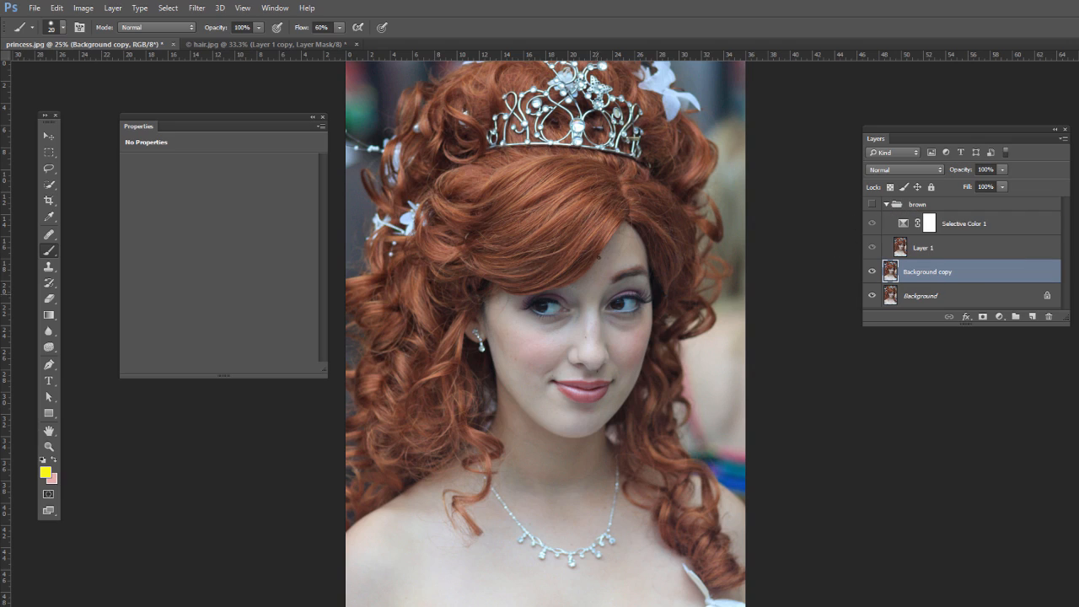
left_click(887, 204)
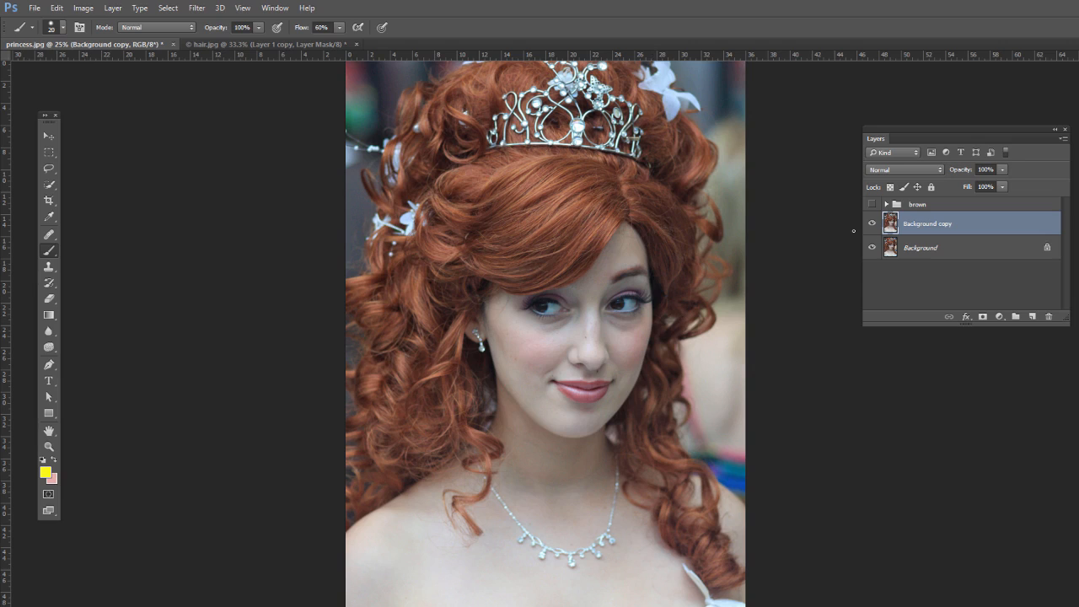
Step: Add a Hue/Saturation adjustment layer above Background copy and set the saturation of the Reds to -100
left_click(1000, 316)
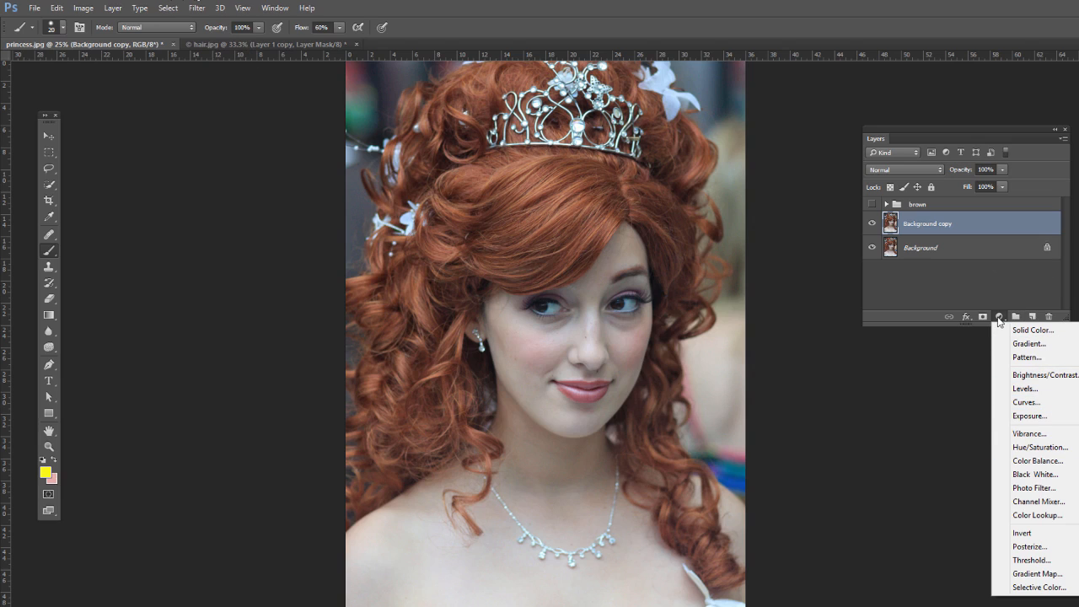
left_click(1054, 448)
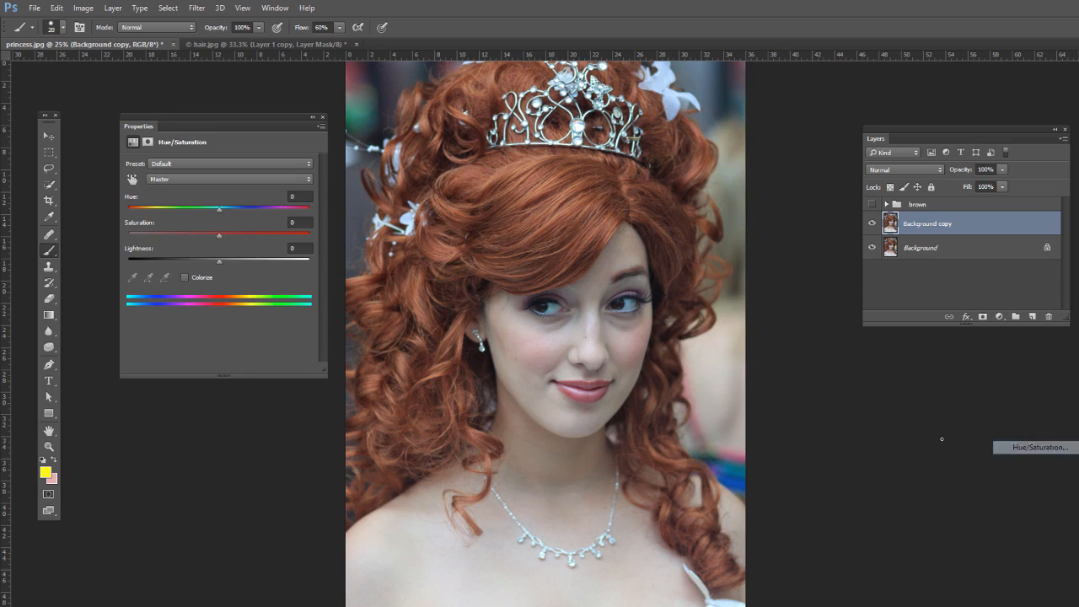
left_click(164, 182)
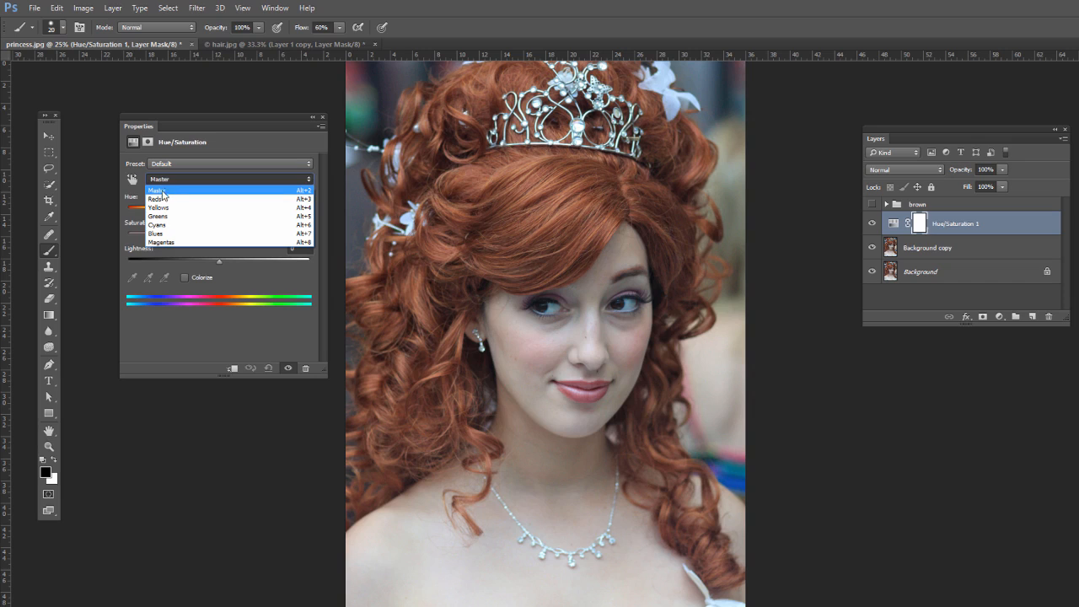
left_click(159, 196)
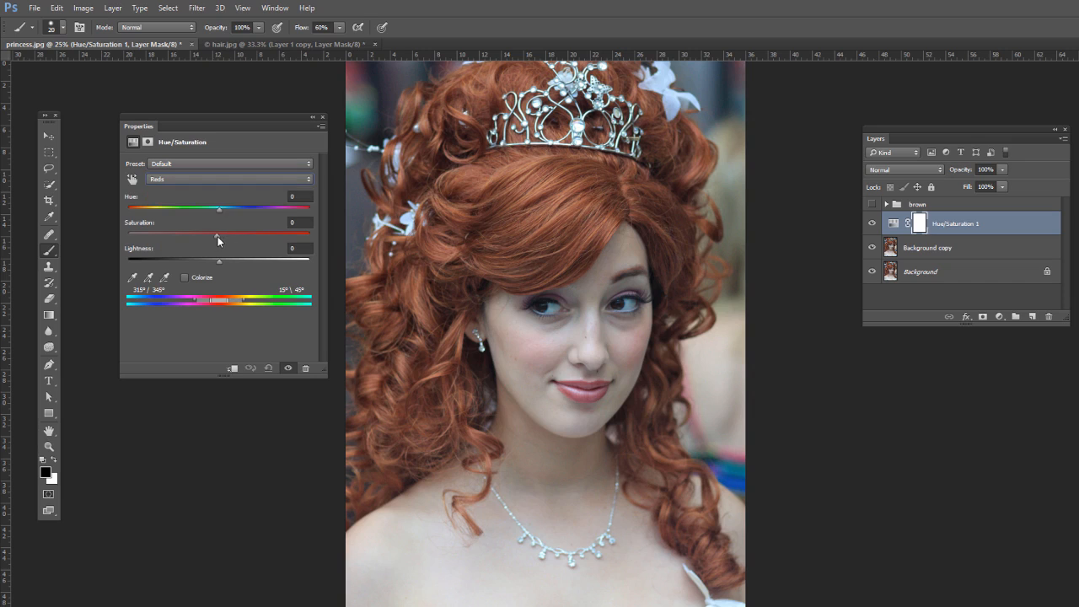
left_click_drag(217, 237, 100, 235)
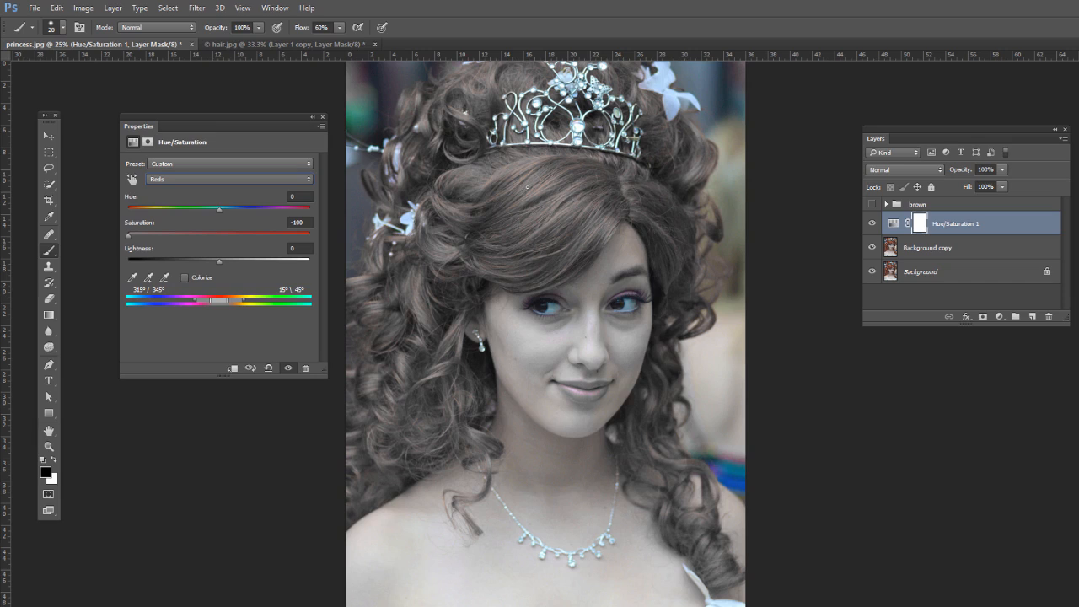
Step: Refine the Reds range by adding sampled hair colors and subtracting sampled skin colors on the face
left_click(147, 278)
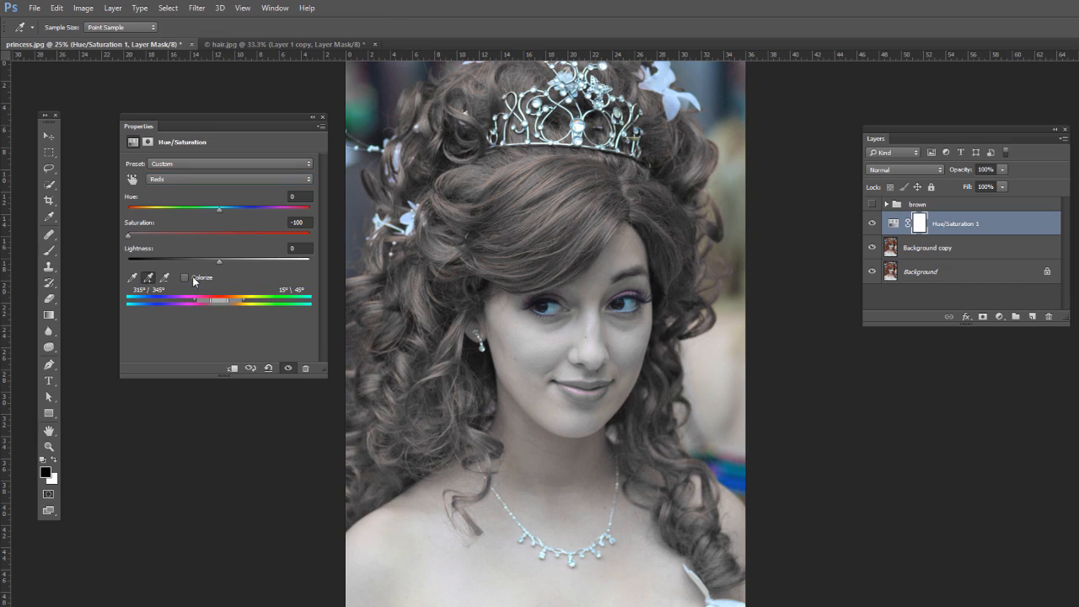
left_click(531, 163)
left_click(167, 276)
left_click(546, 335)
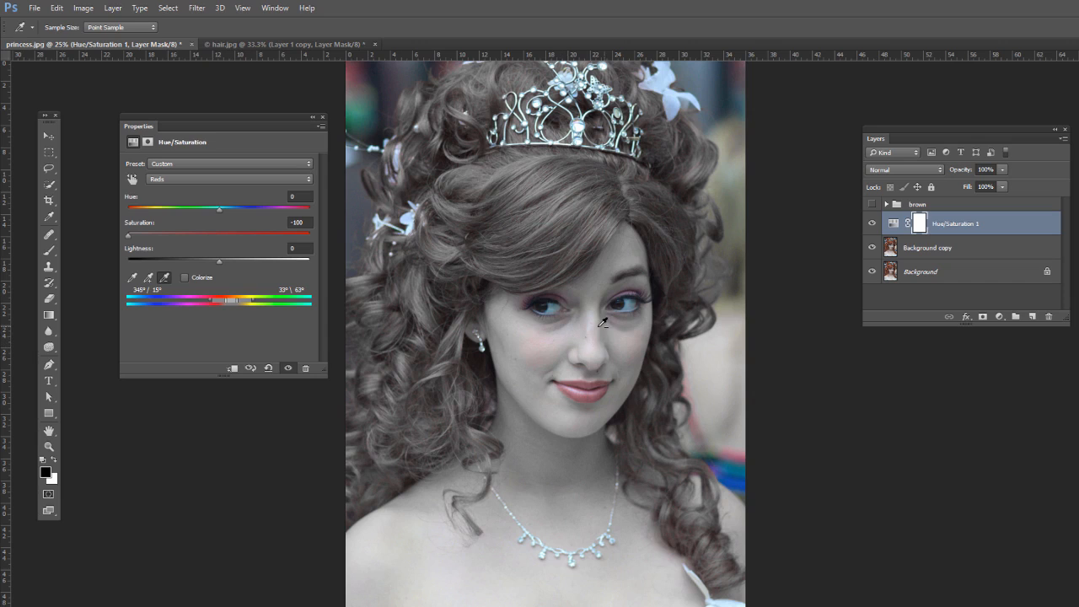
left_click(524, 371)
left_click(148, 277)
left_click(558, 205)
left_click(536, 173)
Step: Add a Curves adjustment layer, bend the RGB curve down to darken the midtones, and place it above Hue/Saturation 1
left_click(896, 247)
key("b")
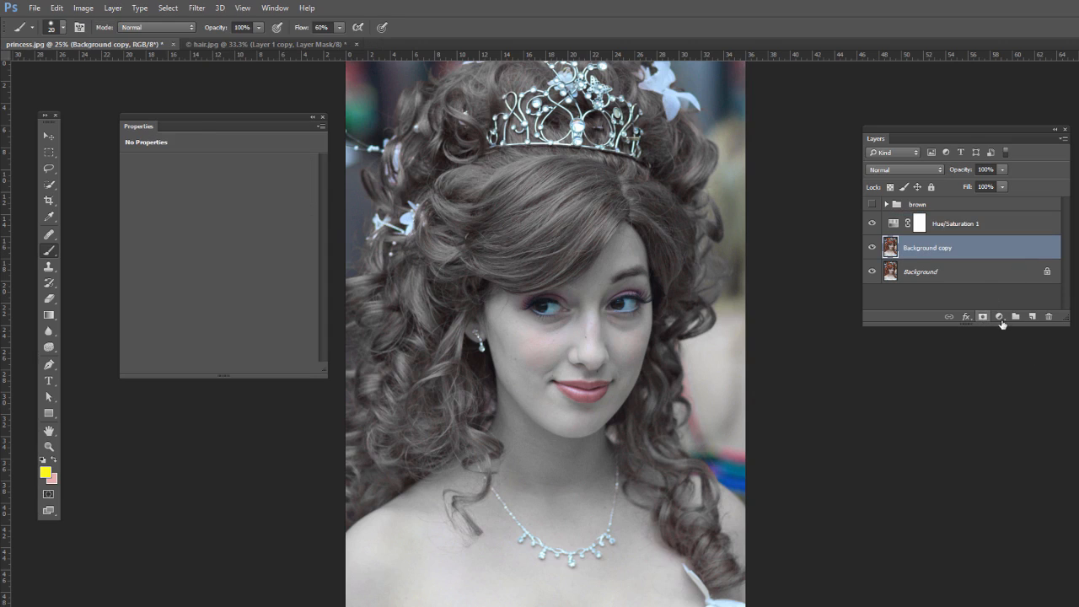
left_click(999, 316)
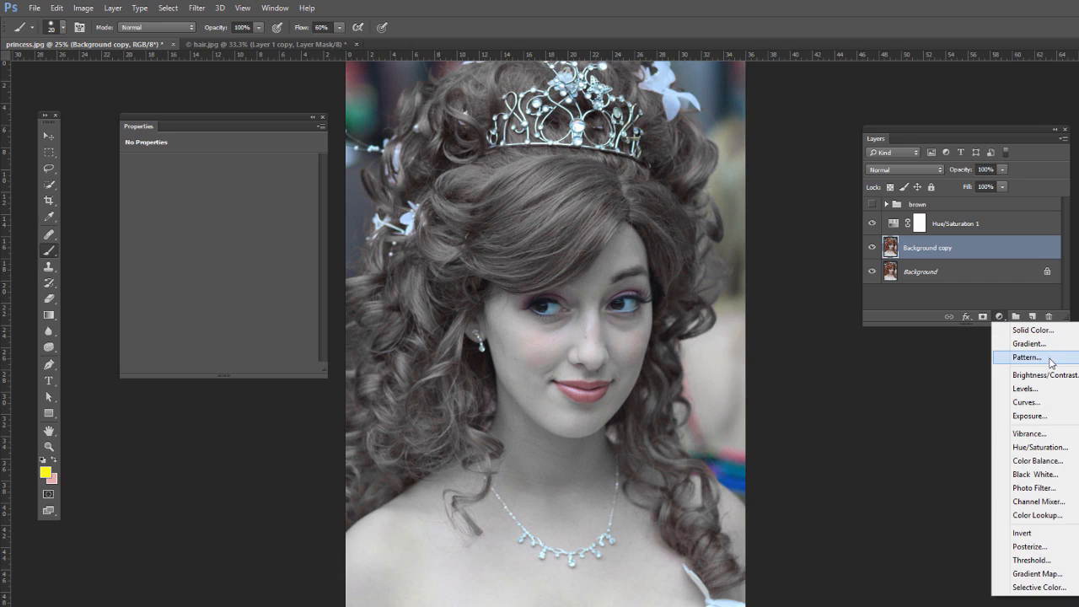
left_click(1026, 402)
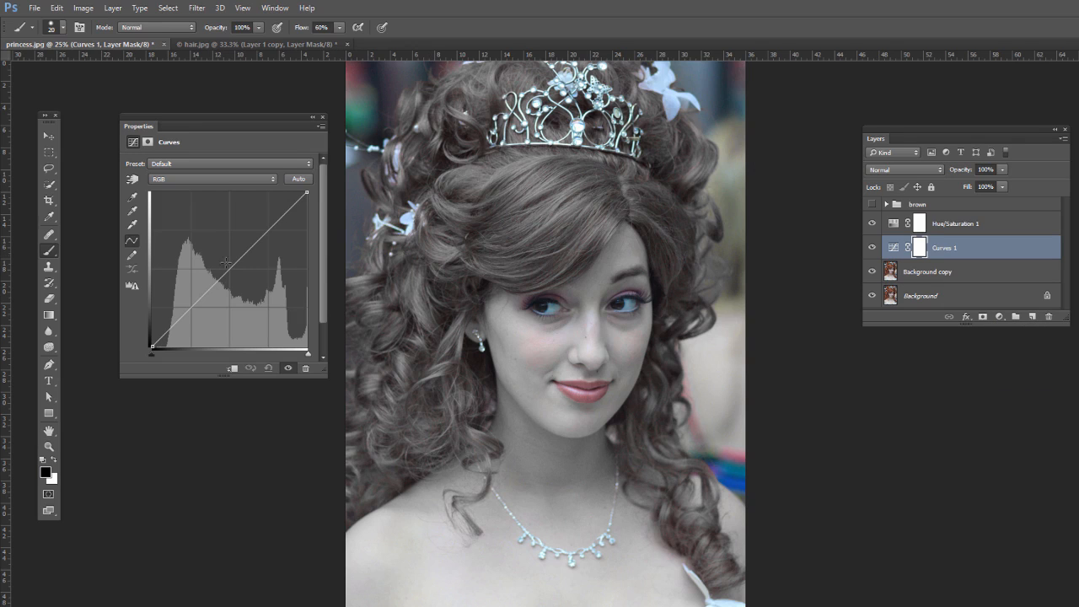
left_click_drag(226, 262, 223, 296)
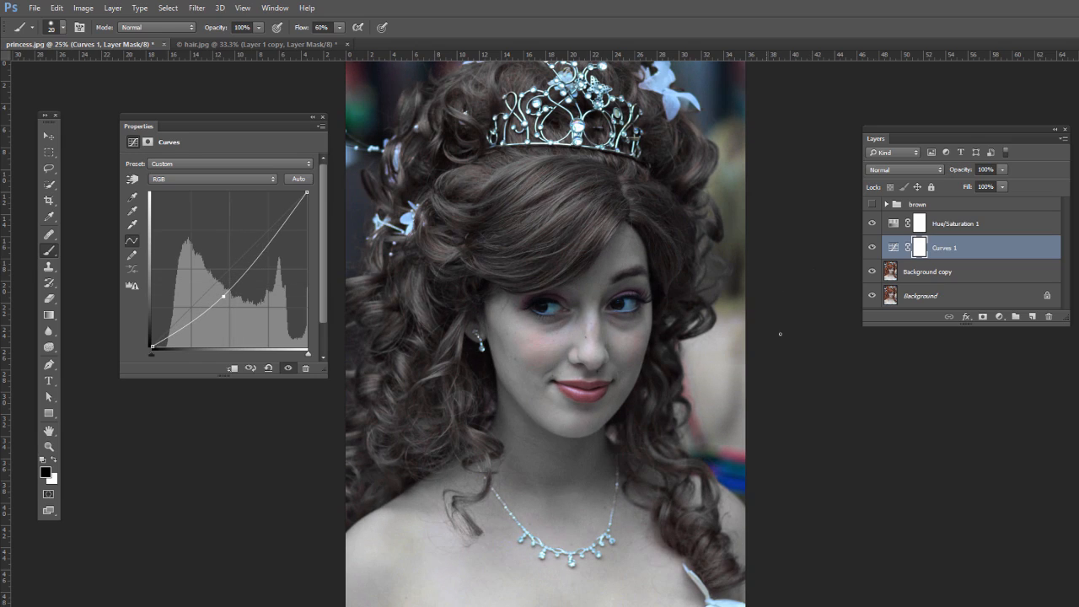
left_click(899, 229)
left_click_drag(890, 250, 895, 221)
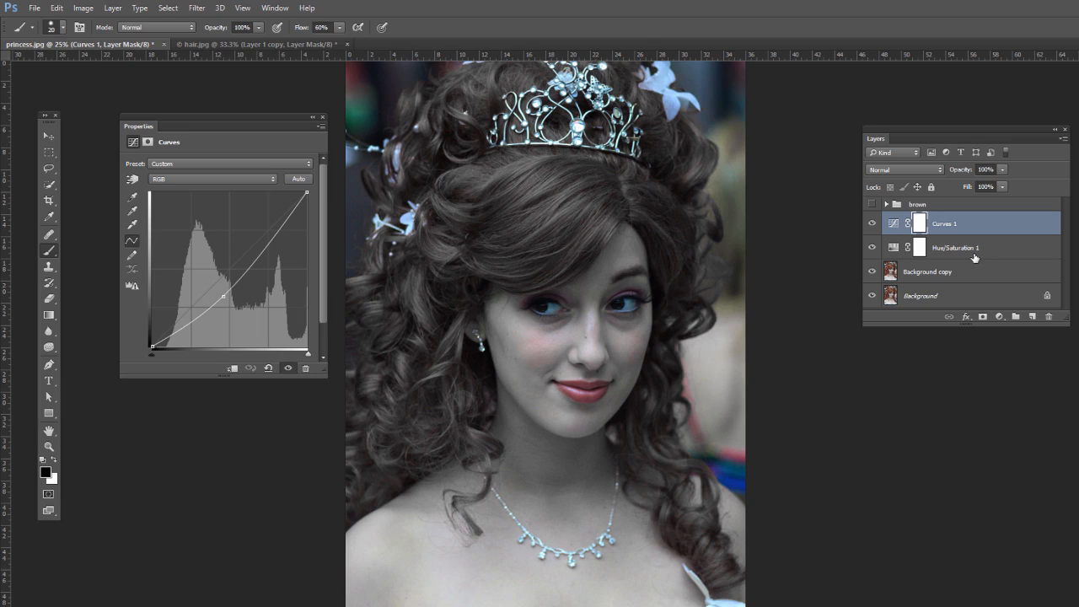
Step: Target the Hue/Saturation 1 layer mask and lower the Brush tool's hardness to get a soft edge
left_click(921, 251)
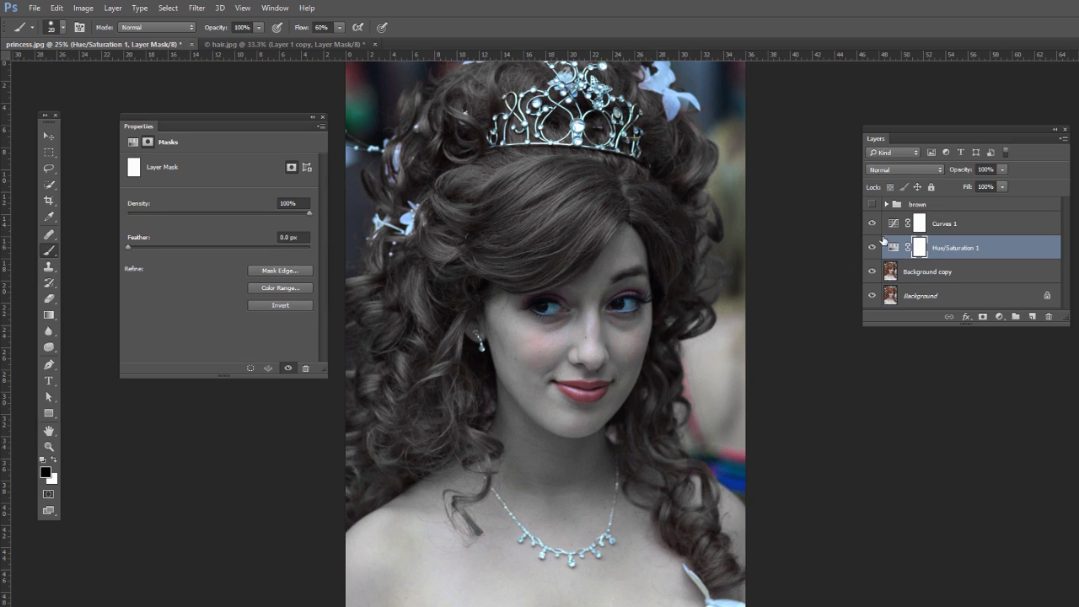
left_click(903, 204)
left_click(927, 250)
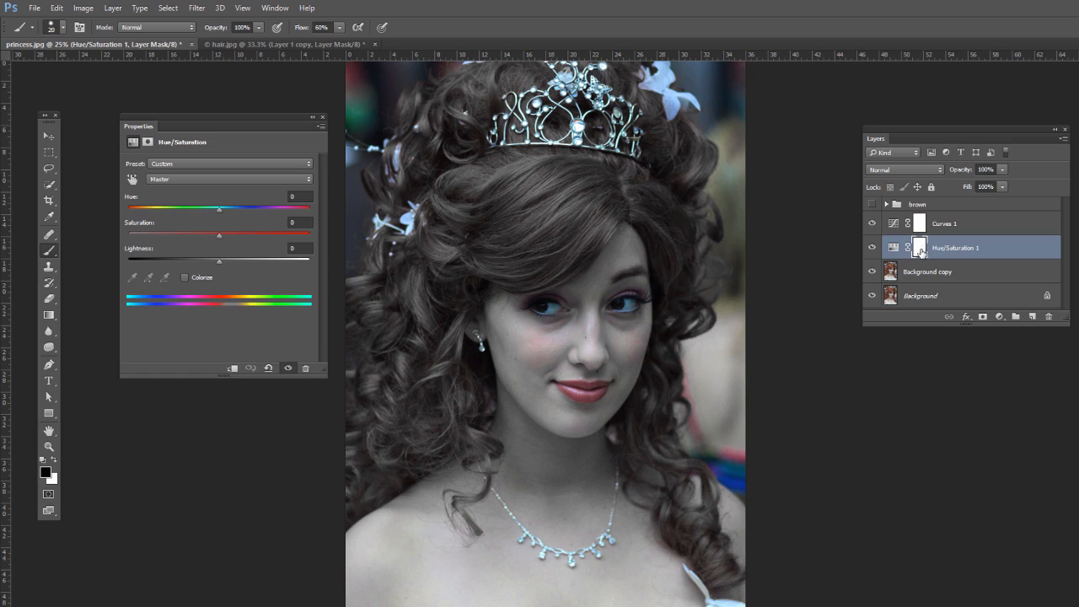
right_click(48, 251)
left_click(97, 251)
left_click(63, 28)
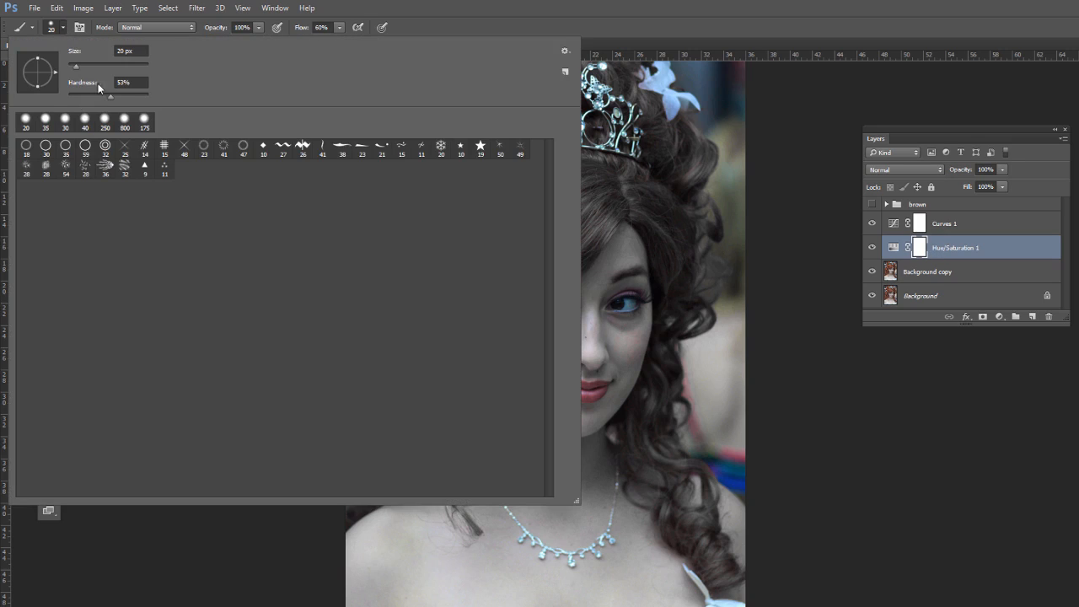
left_click_drag(106, 95, 68, 96)
left_click(64, 30)
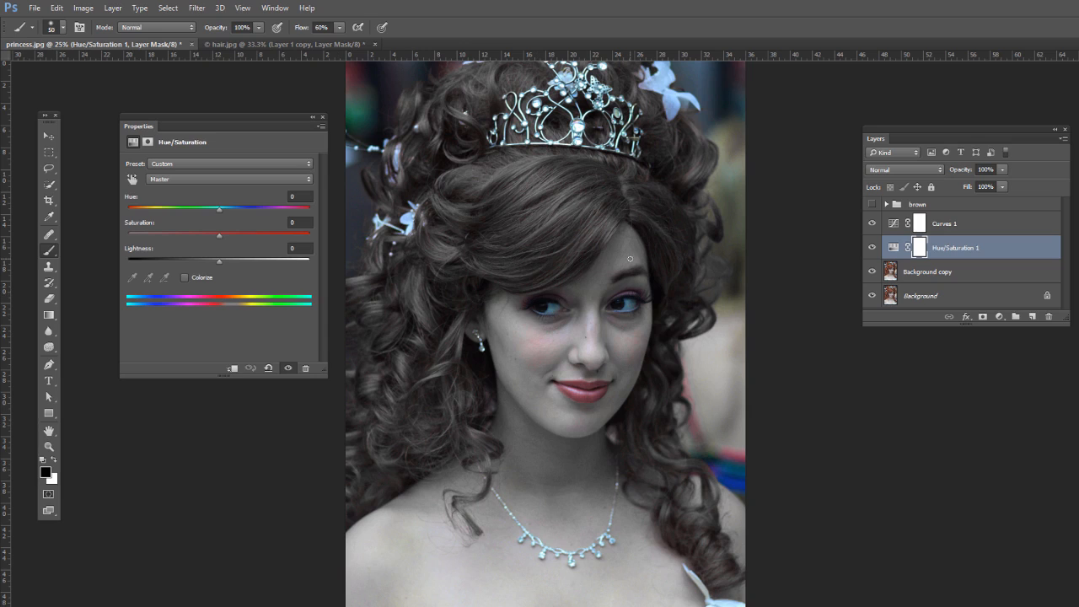
Step: Enlarge the brush to 400 px and paint black on the Hue/Saturation 1 mask over the face, neck and shoulders
key("bracketright")
key("bracketright")
key("bracketright")
key("bracketright")
key("bracketright")
key("bracketright")
key("bracketright")
key("bracketright")
key("bracketright")
key("bracketright")
key("bracketright")
key("bracketright")
key("bracketright")
key("bracketright")
key("bracketright")
key("bracketright")
key("bracketright")
key("bracketright")
left_click(574, 348)
left_click_drag(458, 606, 442, 606)
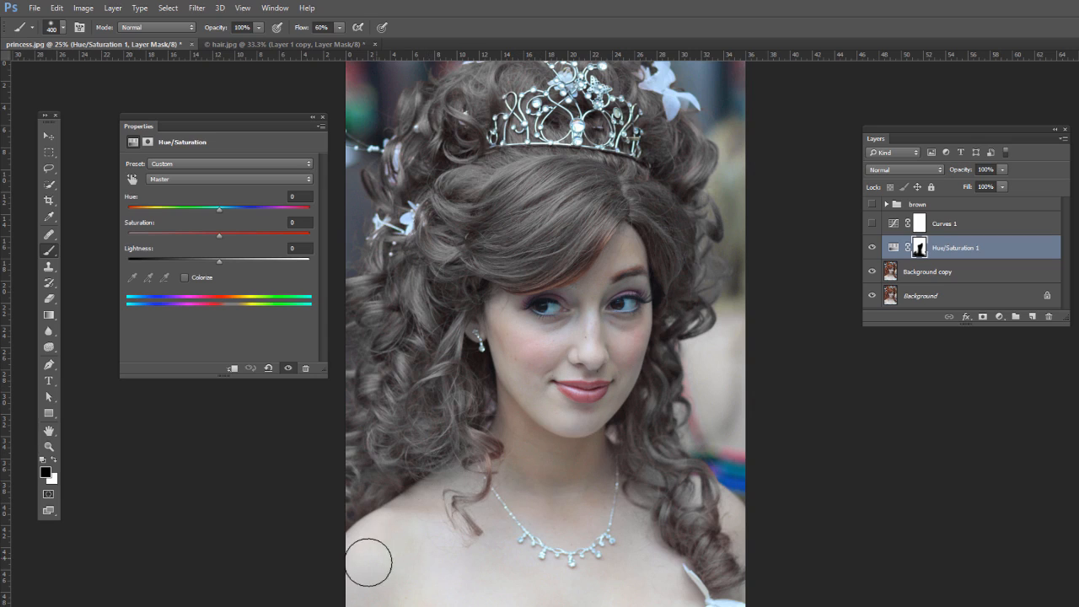
Step: Paint white on the Hue/Saturation 1 mask over the loose curls beside the neck and shoulder, and reset the brush to black at 250 px
key("x")
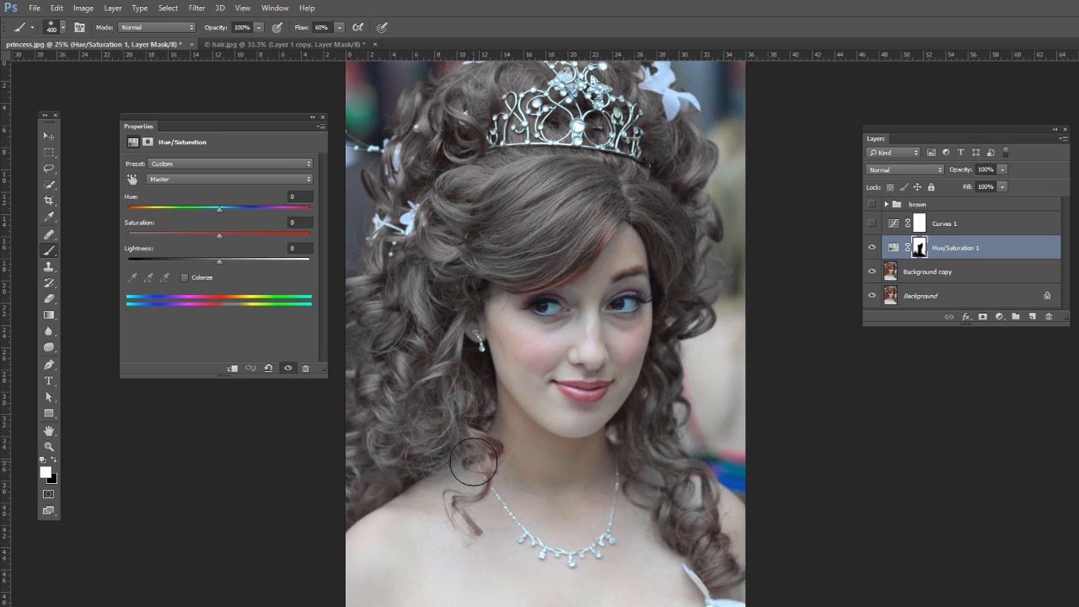
key("bracketleft")
key("bracketleft")
key("bracketleft")
key("bracketleft")
key("bracketleft")
key("x")
key("bracketright")
key("bracketright")
key("bracketright")
key("bracketright")
key("bracketright")
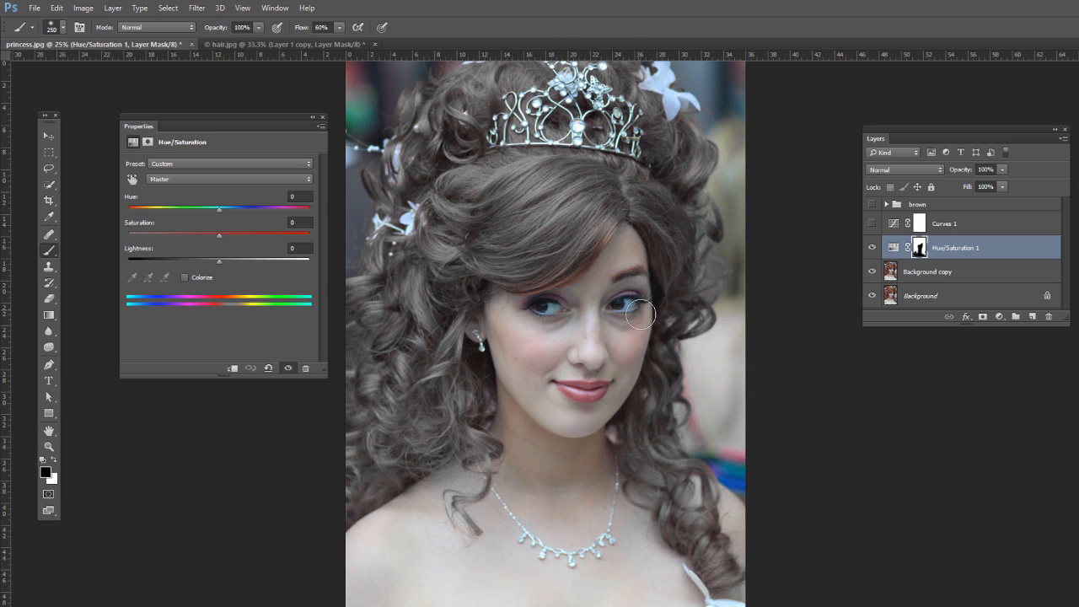
Step: View the Hue/Saturation 1 mask on its own to examine the painted areas, and return to the image view
left_click(921, 251, "alt")
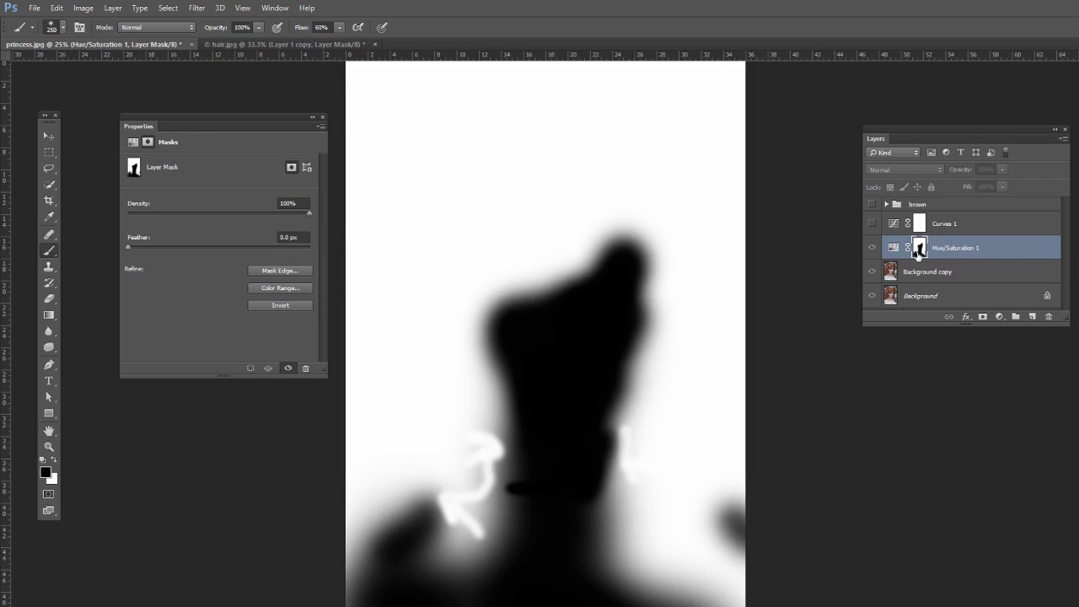
left_click(919, 251, "alt")
left_click(919, 252, "alt")
left_click(920, 252, "alt")
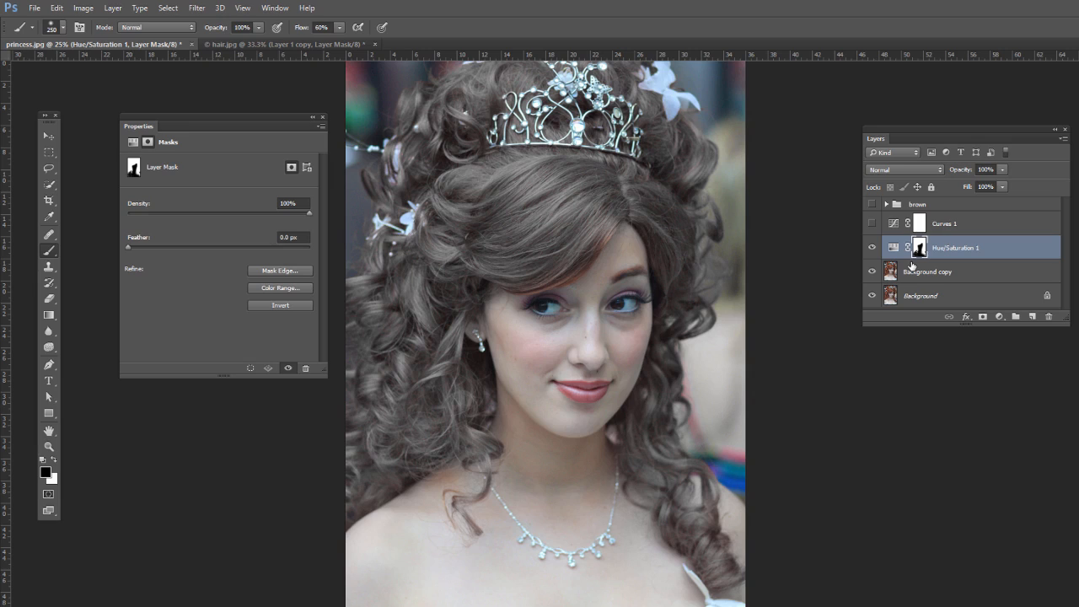
Step: Try darkening the hair with a duplicate of the Hue/Saturation 1 layer in Multiply blend mode, and delete the duplicate
key("ctrl+j")
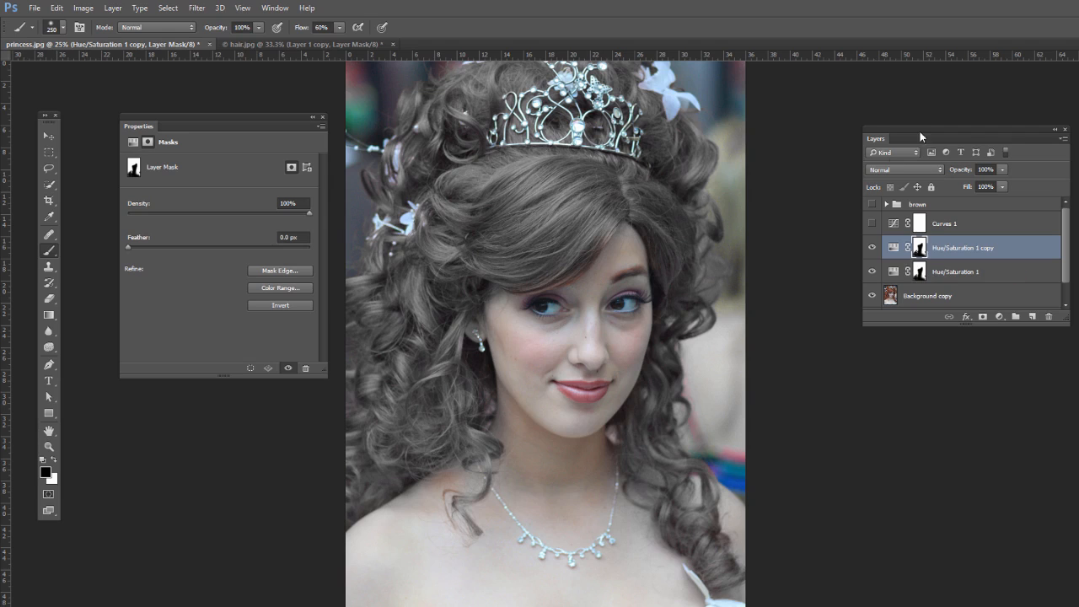
left_click(890, 171)
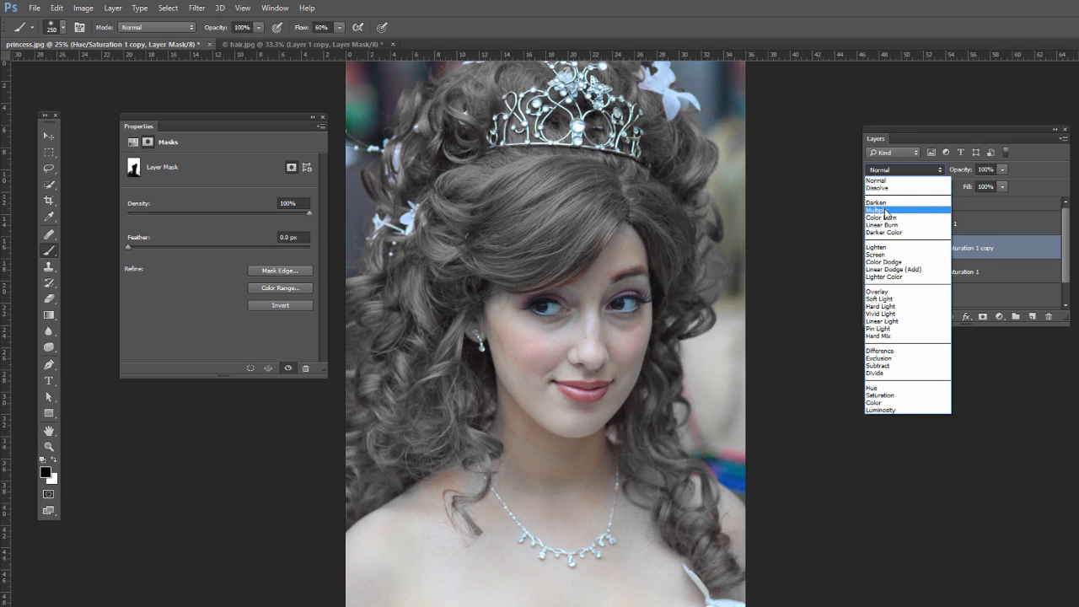
left_click(885, 211)
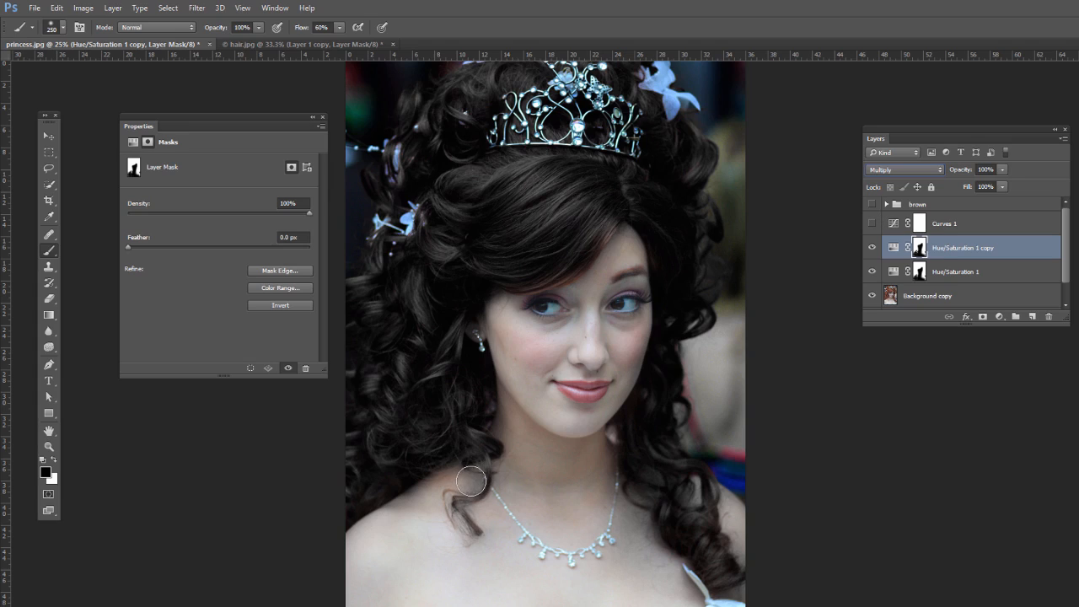
left_click(919, 248)
left_click(916, 274)
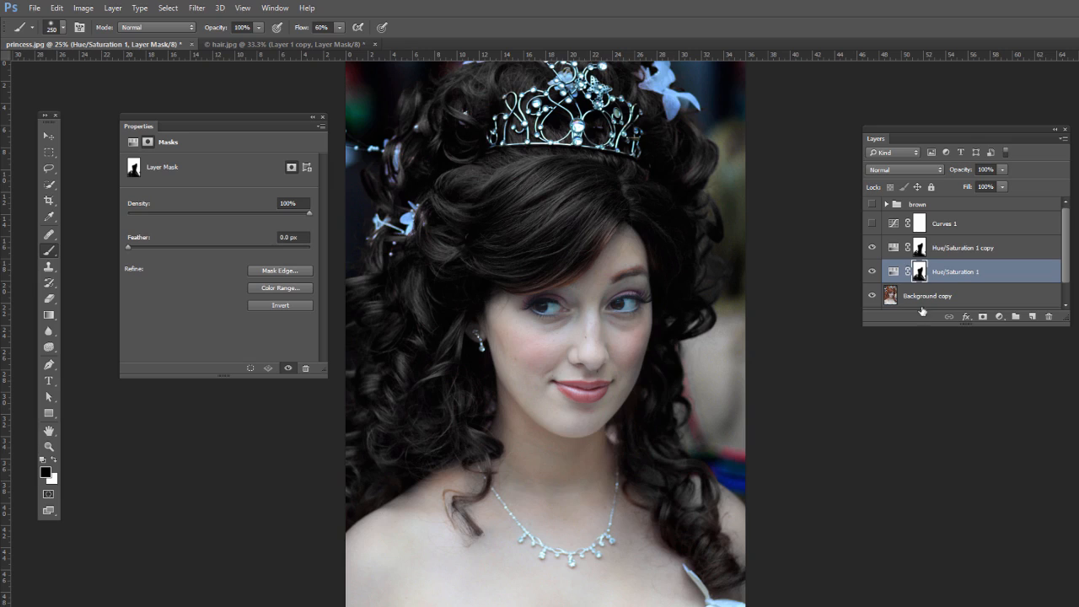
left_click_drag(896, 250, 1050, 315)
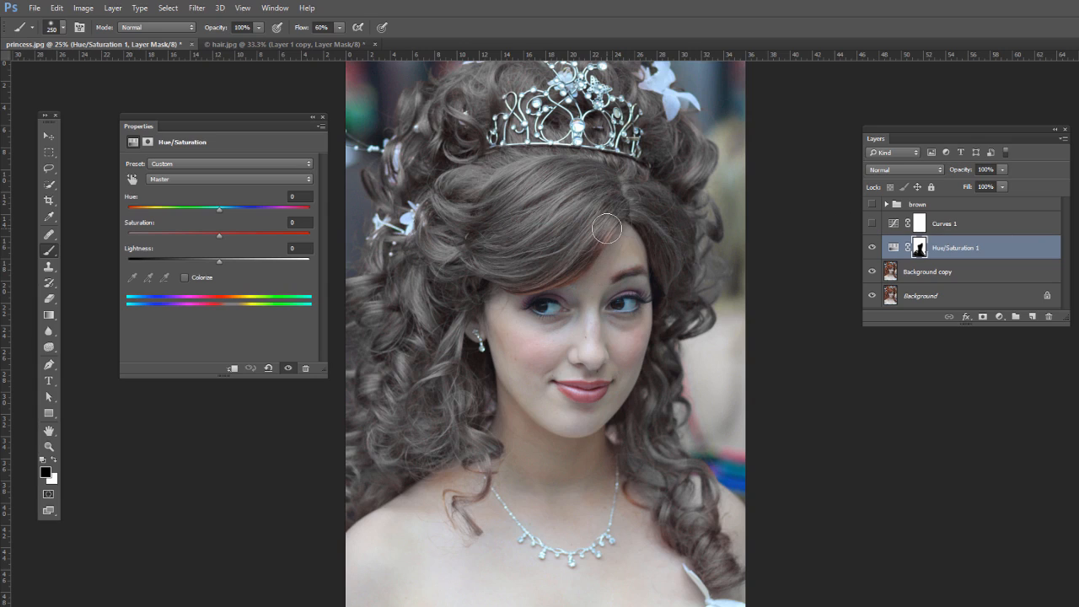
Step: Show the Curves 1 layer and replace its mask with the Hue/Saturation 1 mask
key("x")
key("bracketleft")
left_click(872, 223)
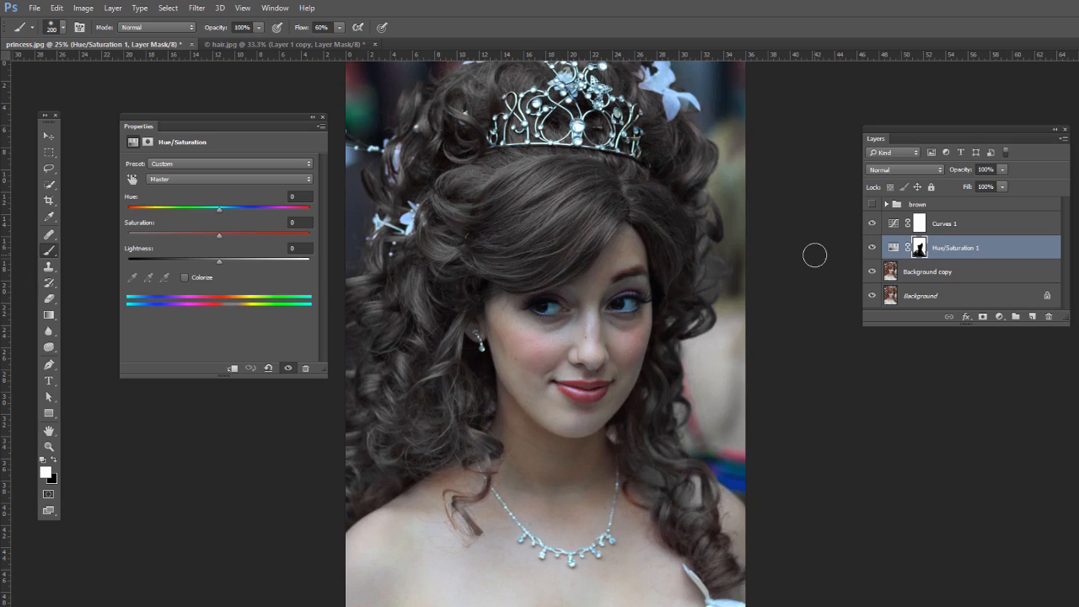
left_click(919, 247)
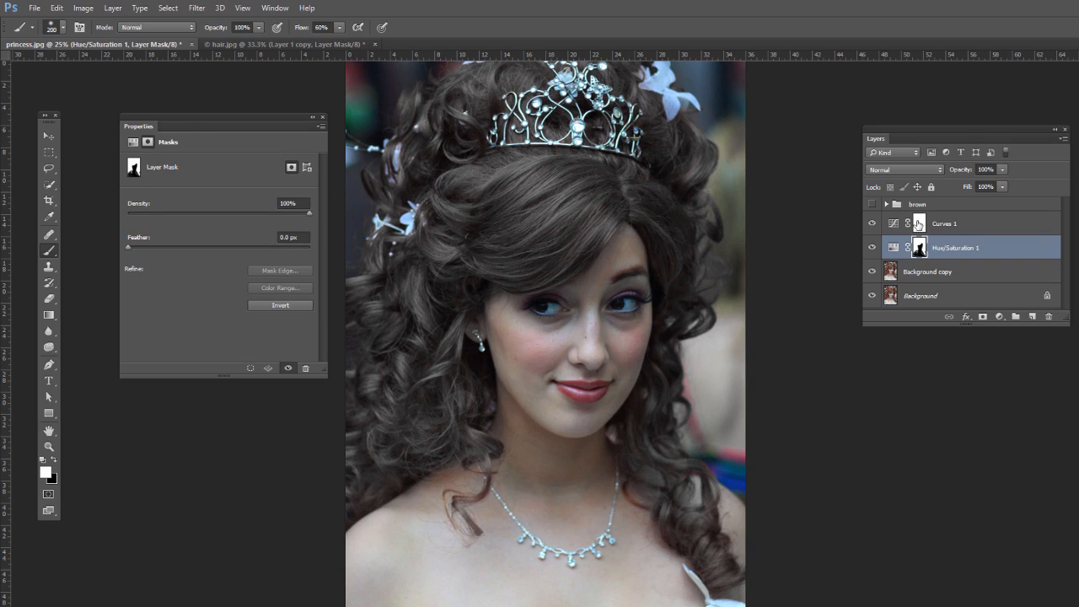
left_click(919, 223)
left_click(920, 247)
left_click(919, 223)
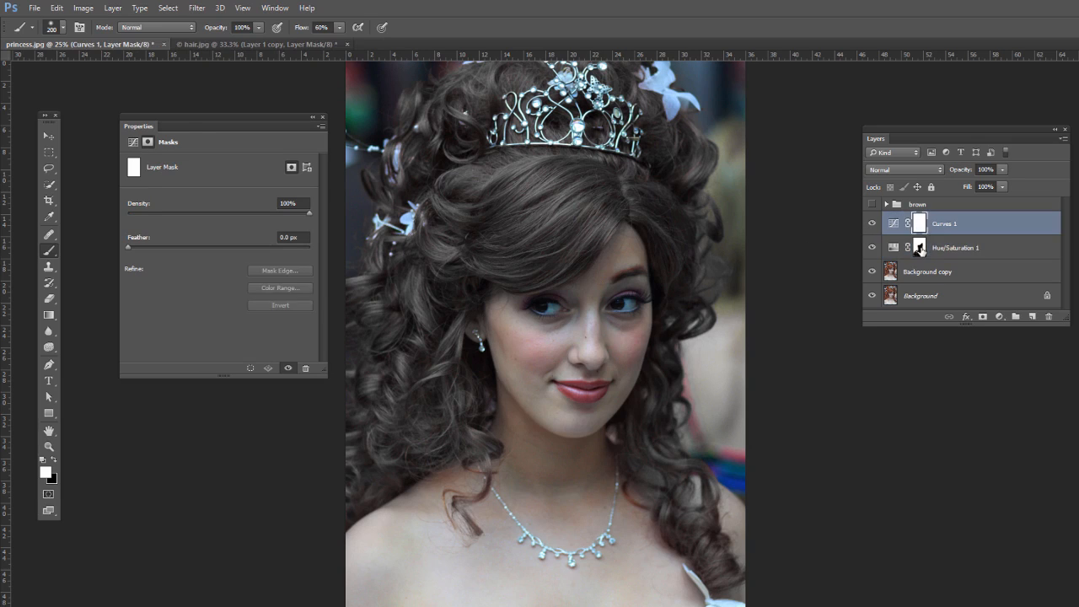
left_click(919, 247)
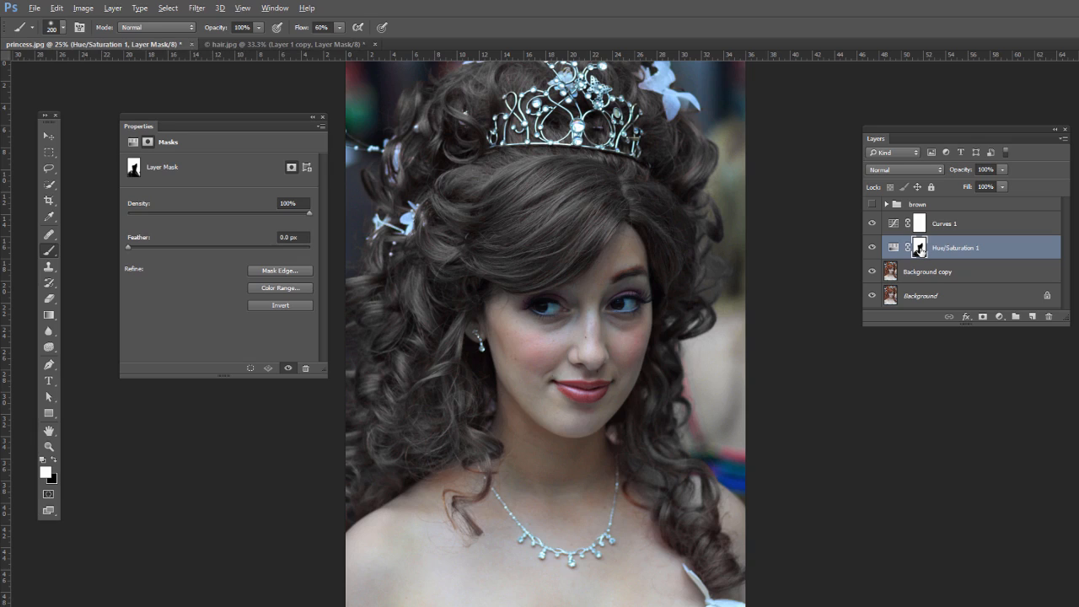
left_click_drag(919, 247, 920, 223)
left_click(574, 251)
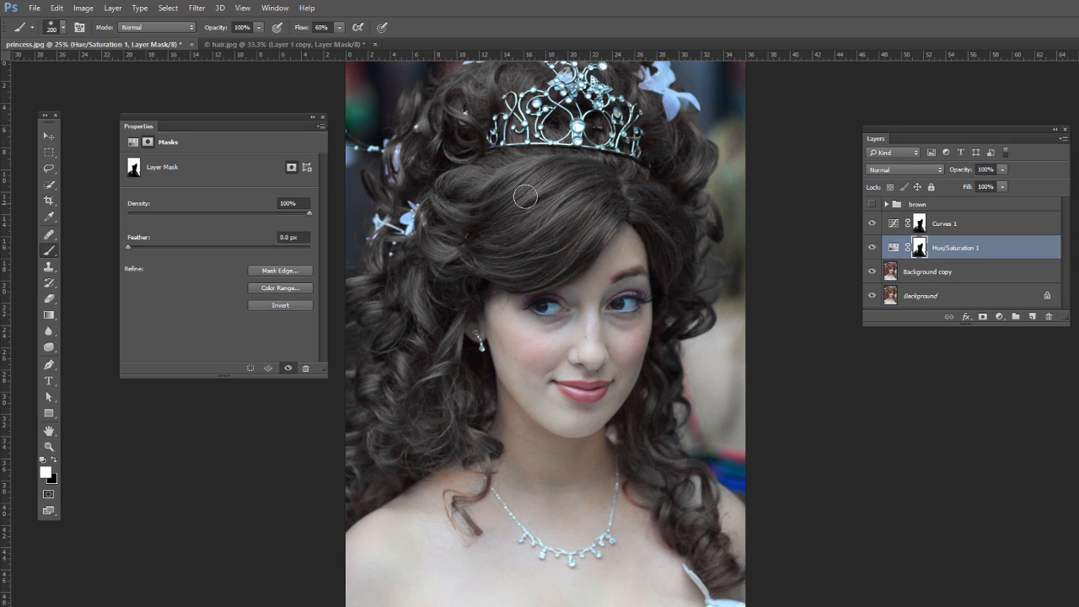
Step: Compare the hair with and without the Curves 1 adjustment, leaving that layer hidden
left_click(873, 224)
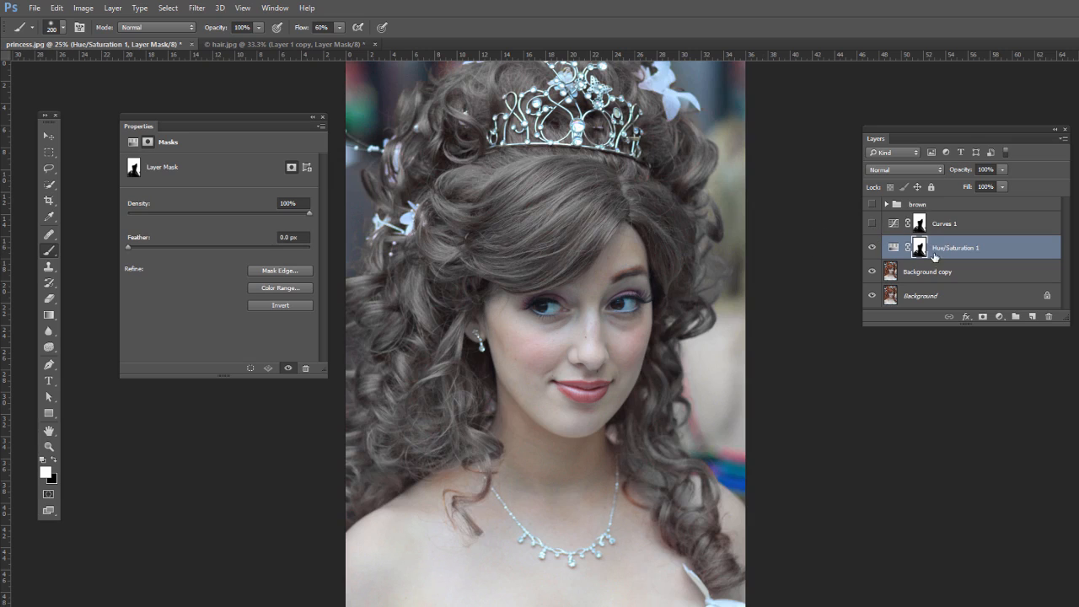
left_click(872, 223)
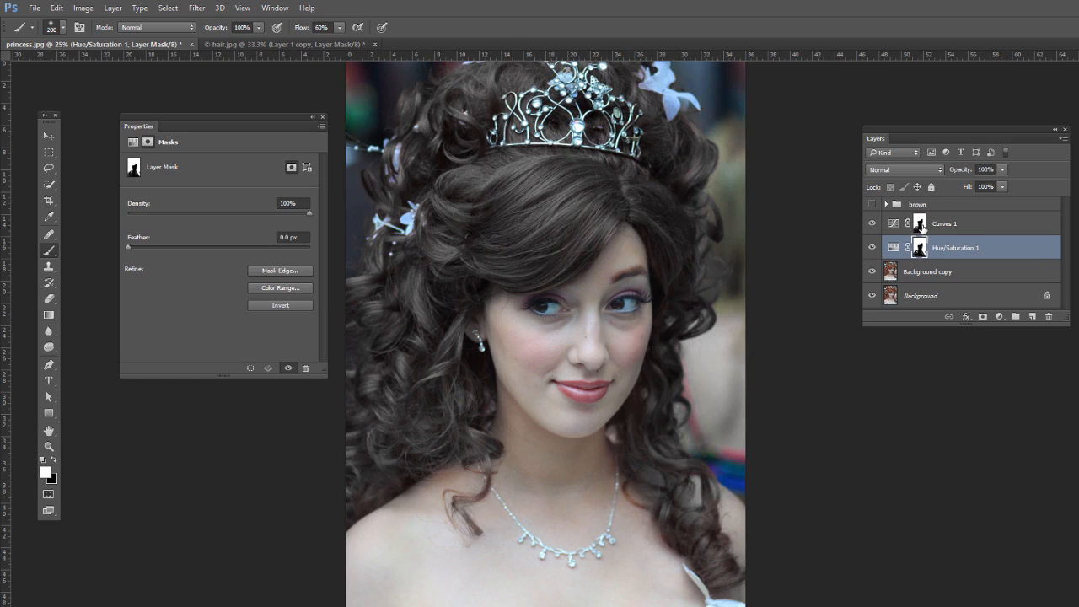
left_click(872, 224)
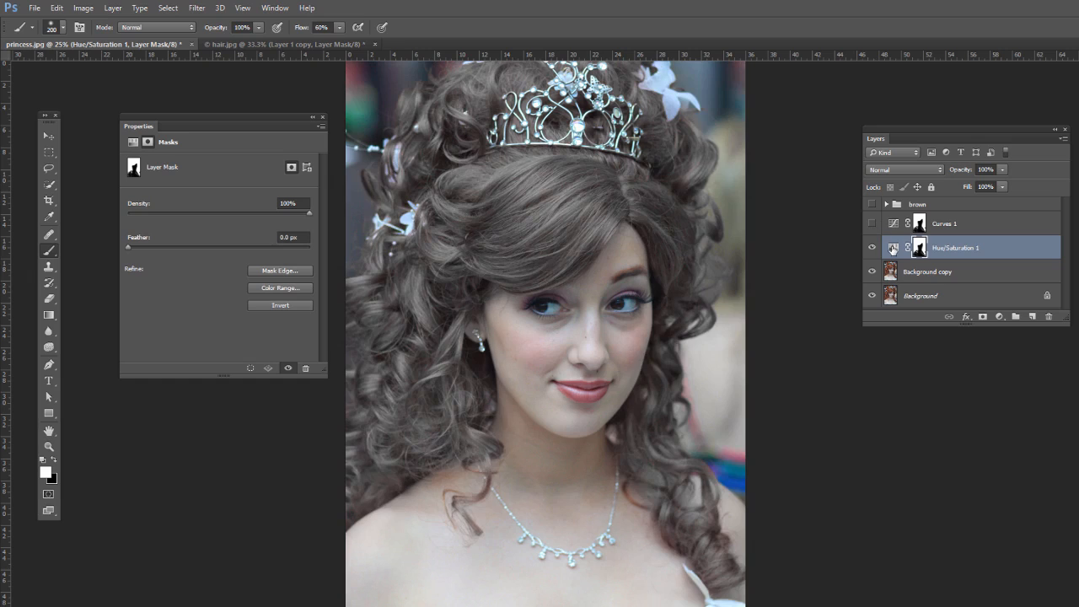
Step: Try a second Multiply copy of Hue/Saturation 1 for comparison with the hidden Curves adjustment, and remove it
left_click(892, 248)
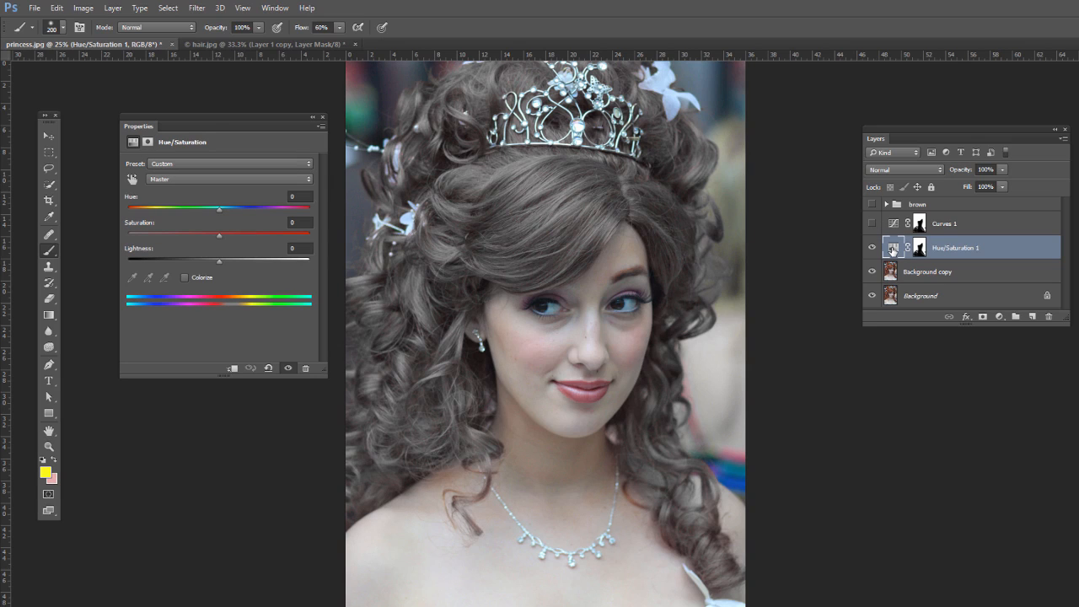
key("ctrl+j")
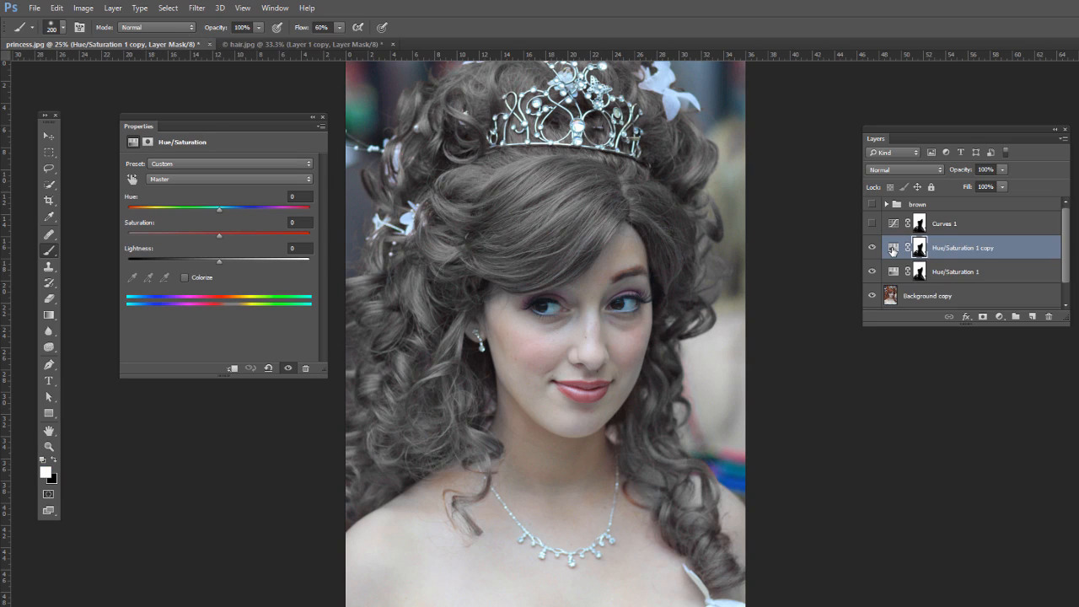
left_click(918, 171)
left_click(886, 209)
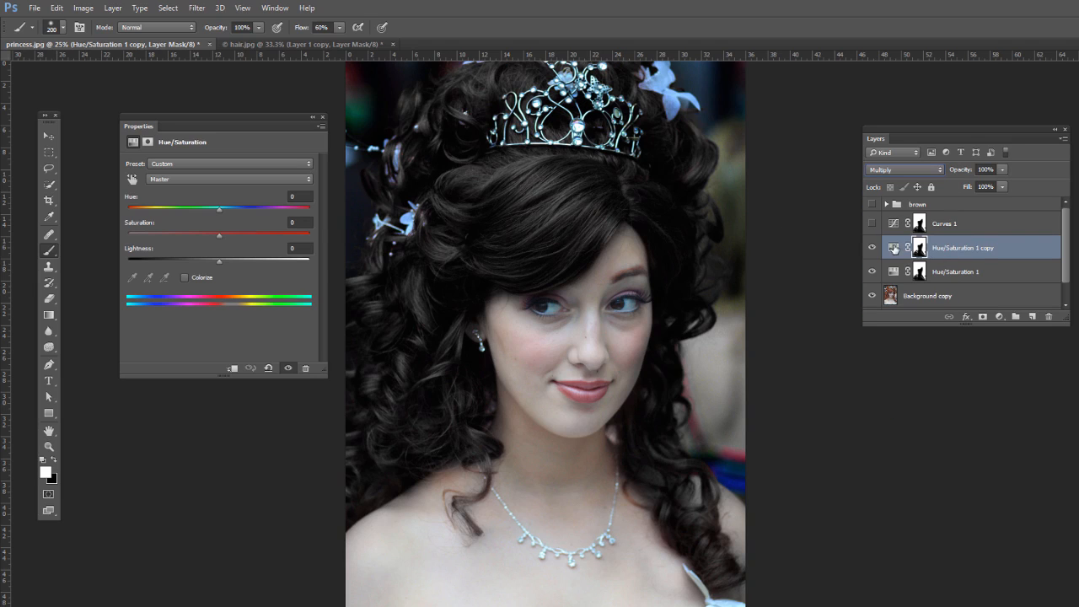
left_click_drag(894, 248, 1050, 316)
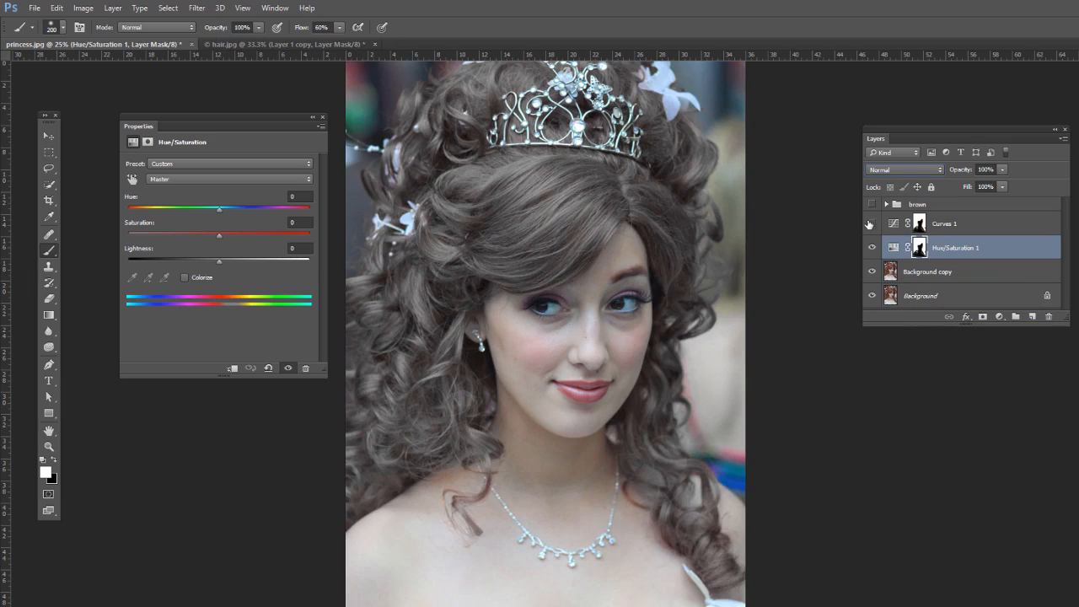
Step: Show the Curves 1 layer again and pull the midpoint of its RGB curve slightly lower to darken the hair
left_click(871, 223)
left_click(895, 228)
left_click(918, 224)
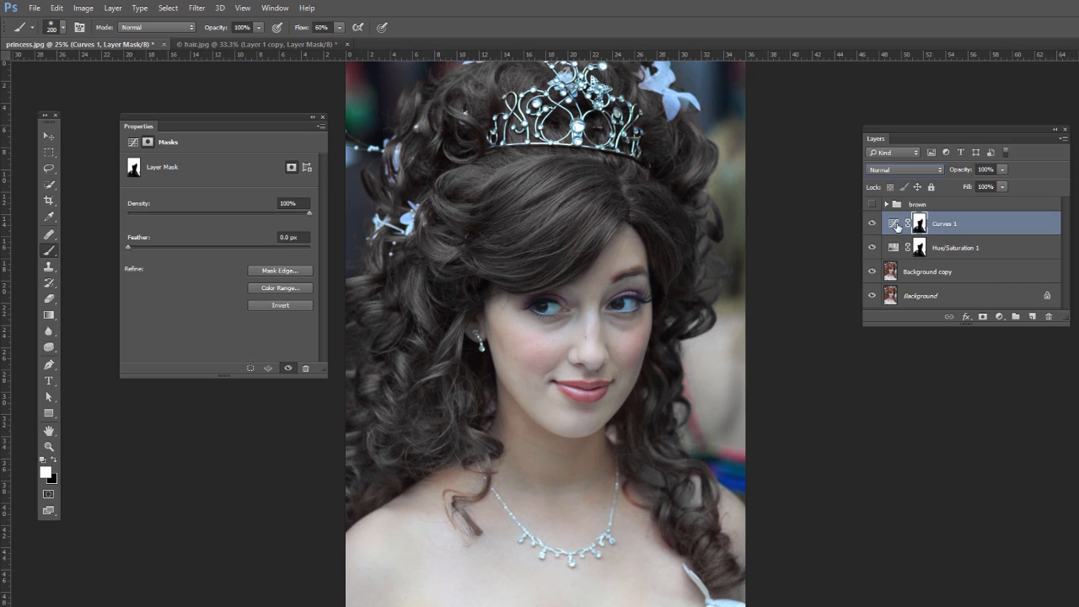
left_click(894, 224)
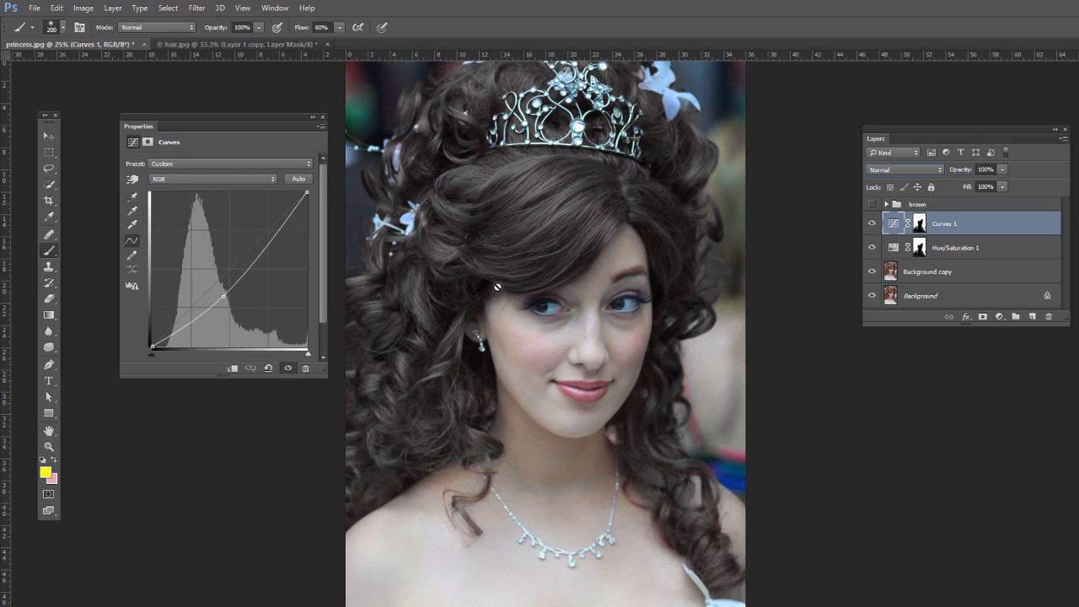
mouse_move(223, 299)
left_mouse_down()
mouse_move(229, 311)
mouse_move(226, 295)
left_mouse_up()
mouse_move(227, 299)
left_mouse_down()
mouse_move(216, 292)
mouse_move(220, 303)
left_mouse_up()
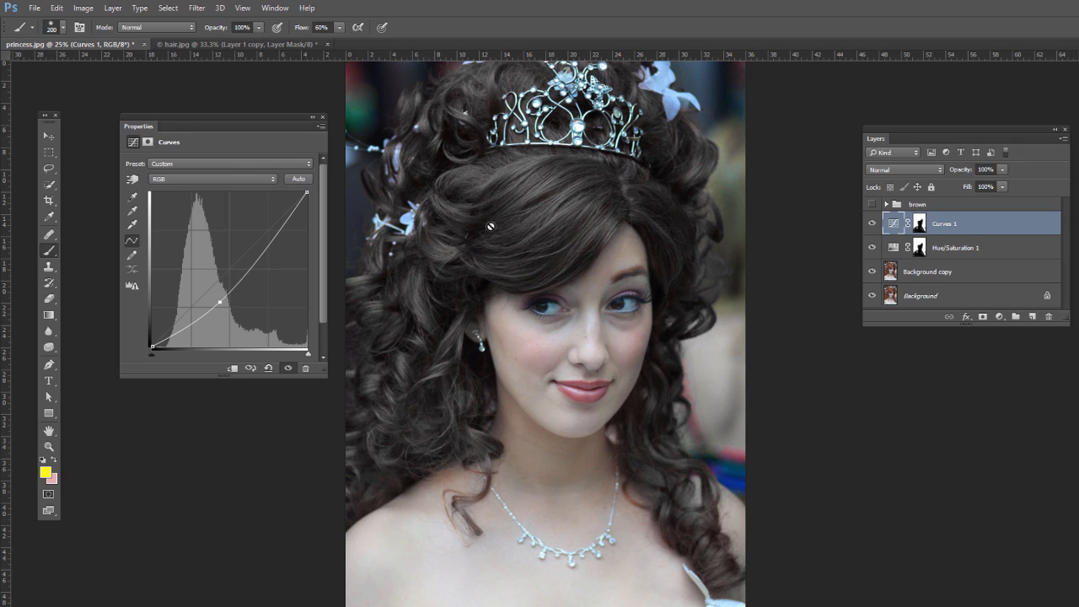
Step: Add a new empty layer above Curves 1 and set the foreground color to white
left_click(1033, 316)
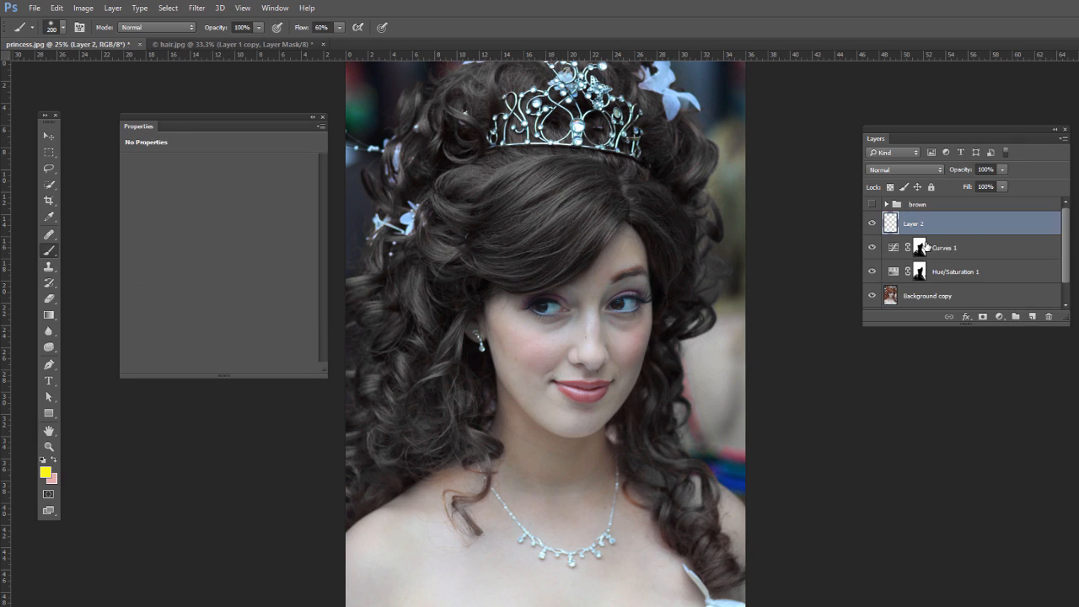
left_click(45, 472)
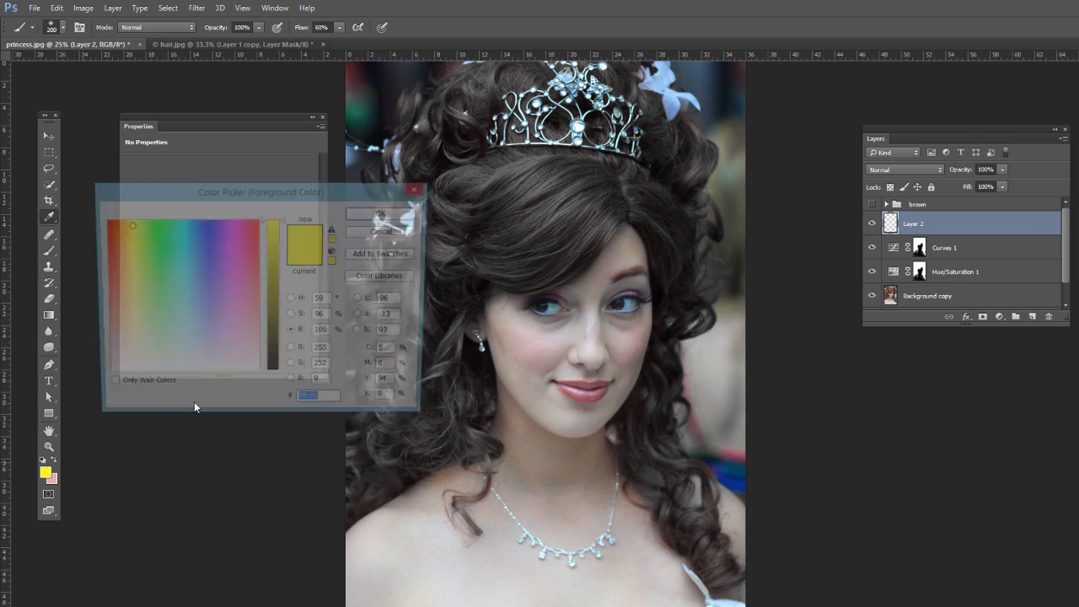
left_click_drag(123, 313, 88, 406)
left_click(382, 218)
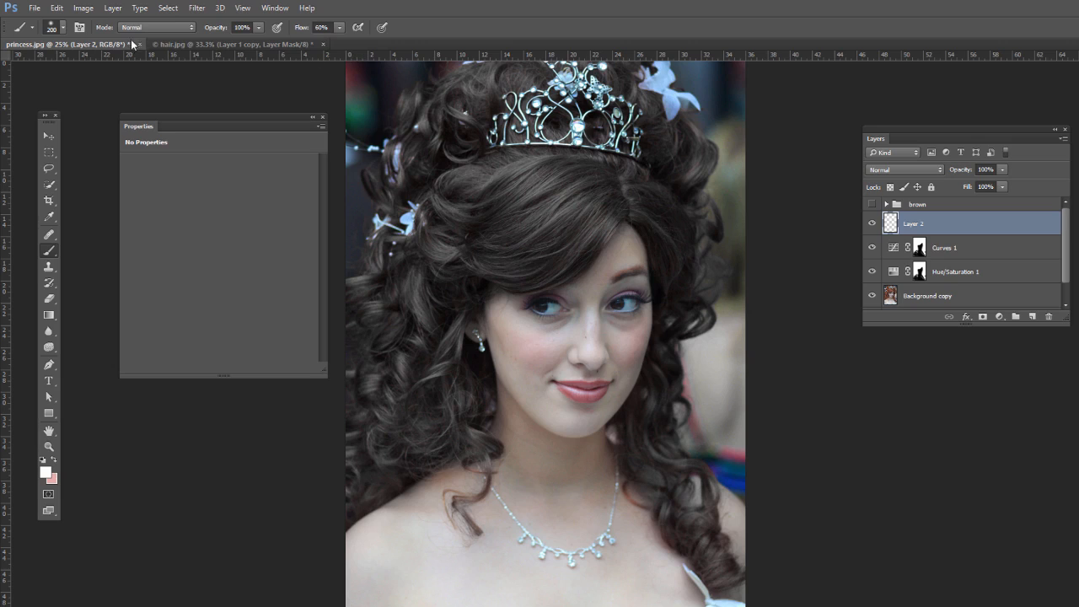
Step: Paint rough highlight patches with a soft 200 px white brush over the fringe, crown and side curls on the new layer
left_click(64, 30)
left_click(64, 30)
mouse_move(593, 212)
left_mouse_down()
mouse_move(553, 244)
mouse_move(518, 250)
mouse_move(571, 190)
mouse_move(515, 228)
mouse_move(479, 189)
mouse_move(468, 217)
mouse_move(445, 220)
mouse_move(430, 257)
mouse_move(390, 262)
mouse_move(402, 282)
mouse_move(373, 308)
mouse_move(402, 327)
mouse_move(375, 434)
left_mouse_up()
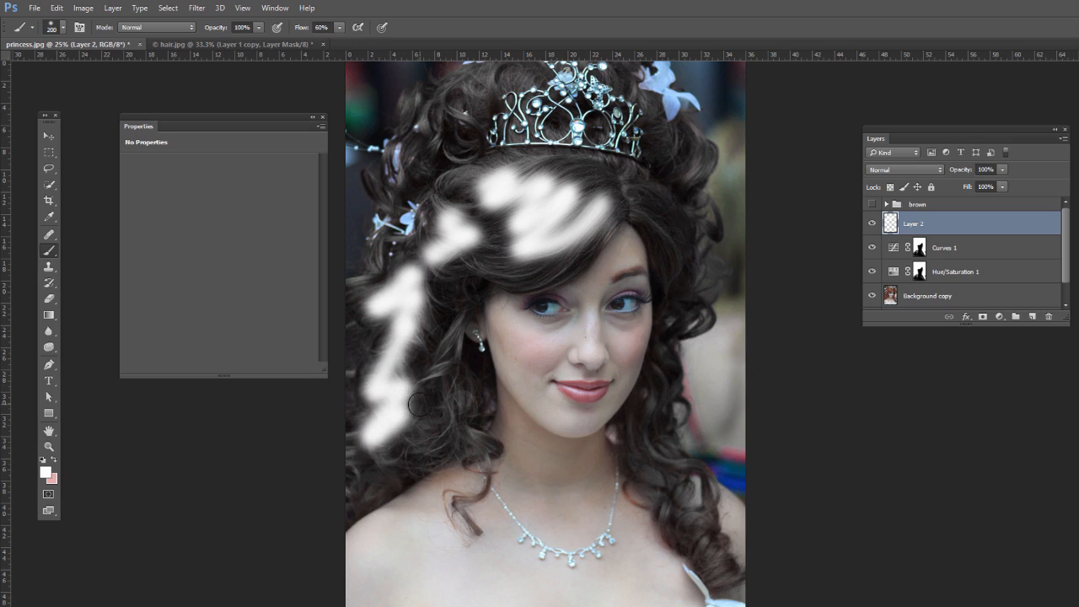
left_click_drag(451, 418, 434, 328)
mouse_move(701, 203)
left_mouse_down()
mouse_move(654, 201)
mouse_move(672, 213)
mouse_move(675, 169)
left_mouse_up()
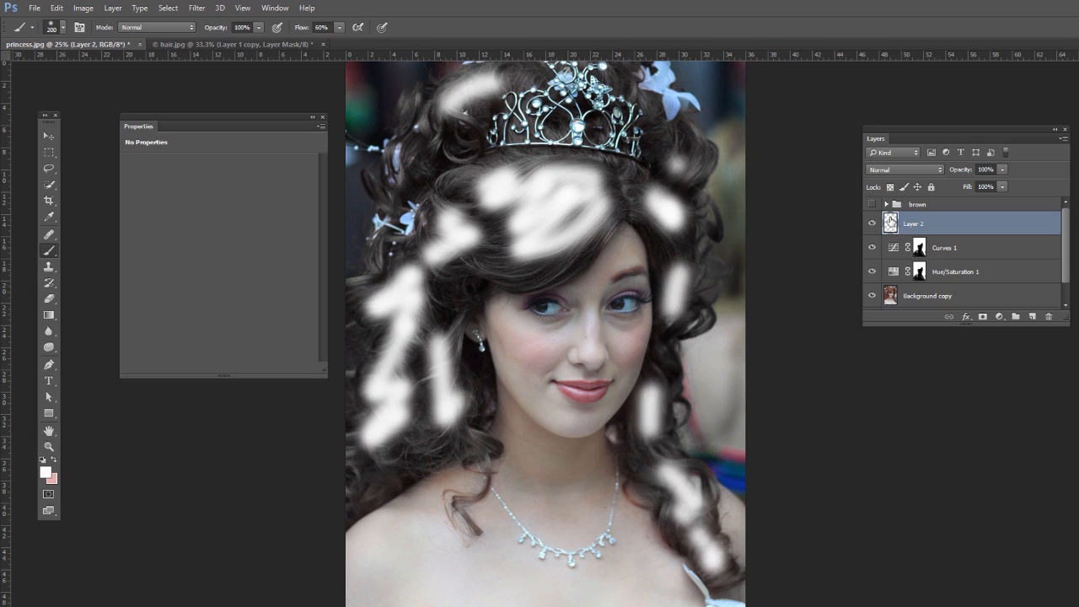
Step: Open Layer 2's Blending Options and split the Blend If black slider for the Underlying Layer to 0 / 142
double_click(890, 226)
left_click(1055, 209)
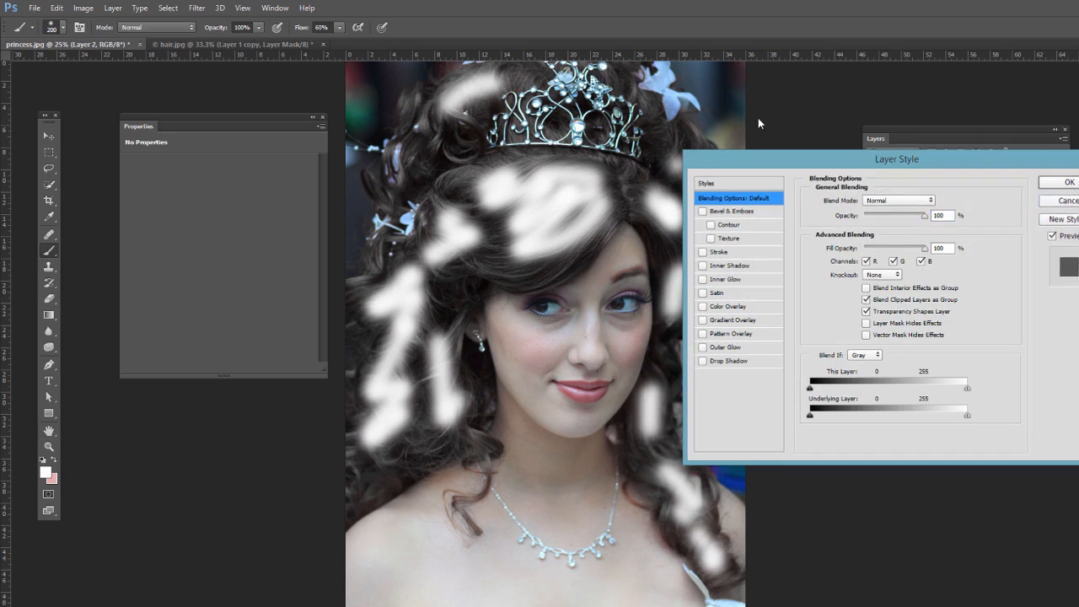
left_click(117, 8)
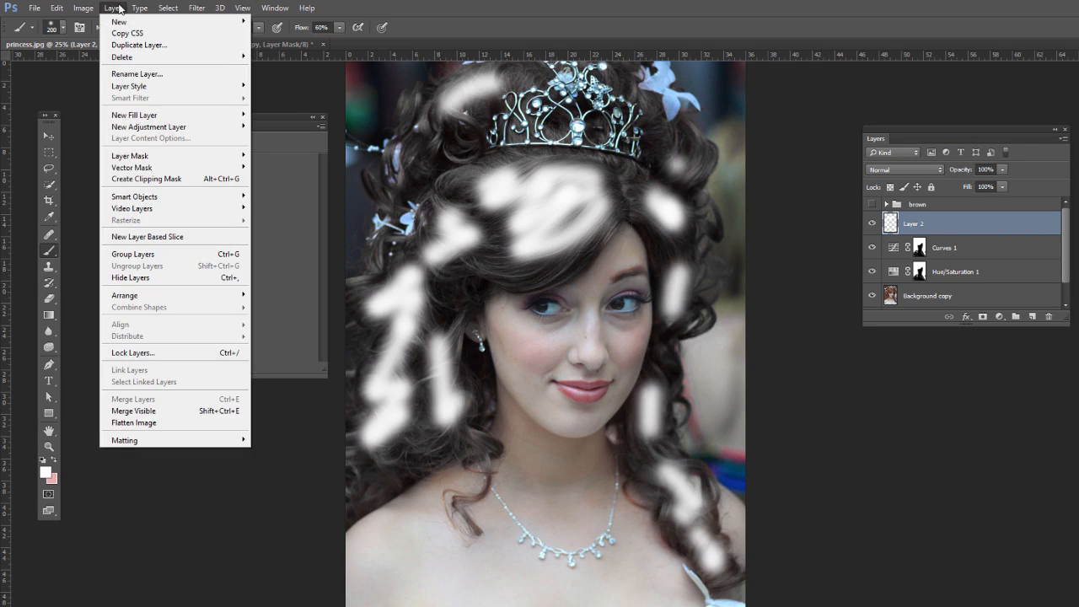
mouse_move(182, 93)
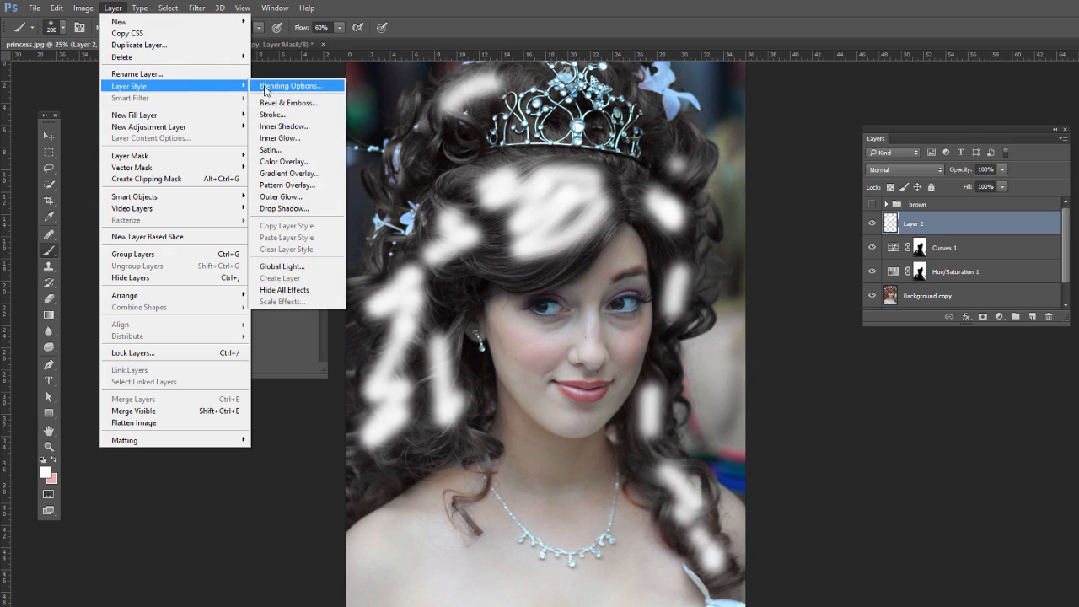
left_click(329, 86)
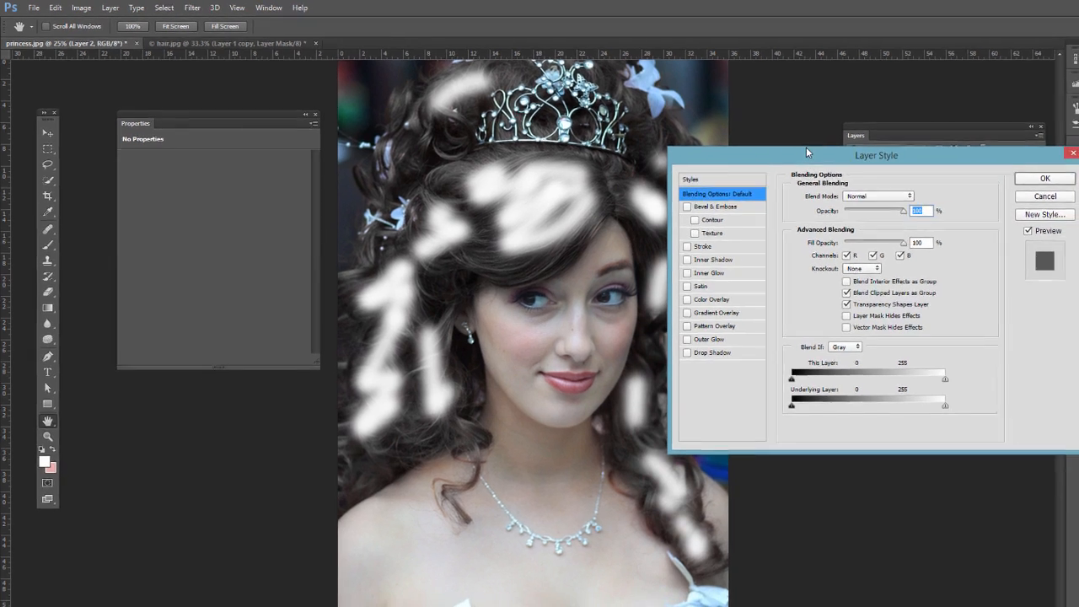
left_click_drag(826, 158, 882, 345)
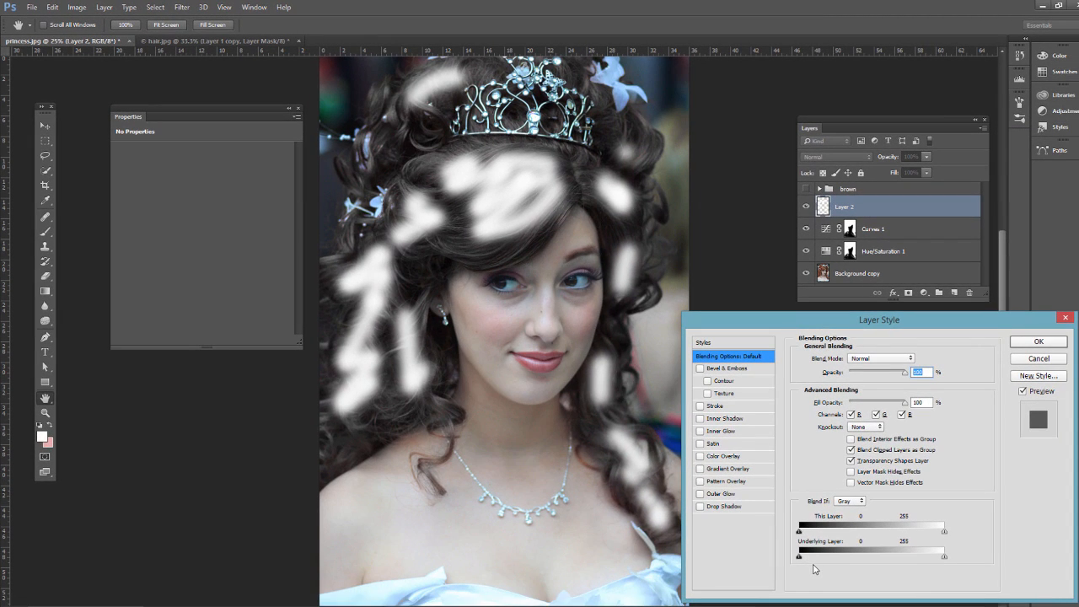
key("alt")
left_click_drag(810, 561, 880, 568)
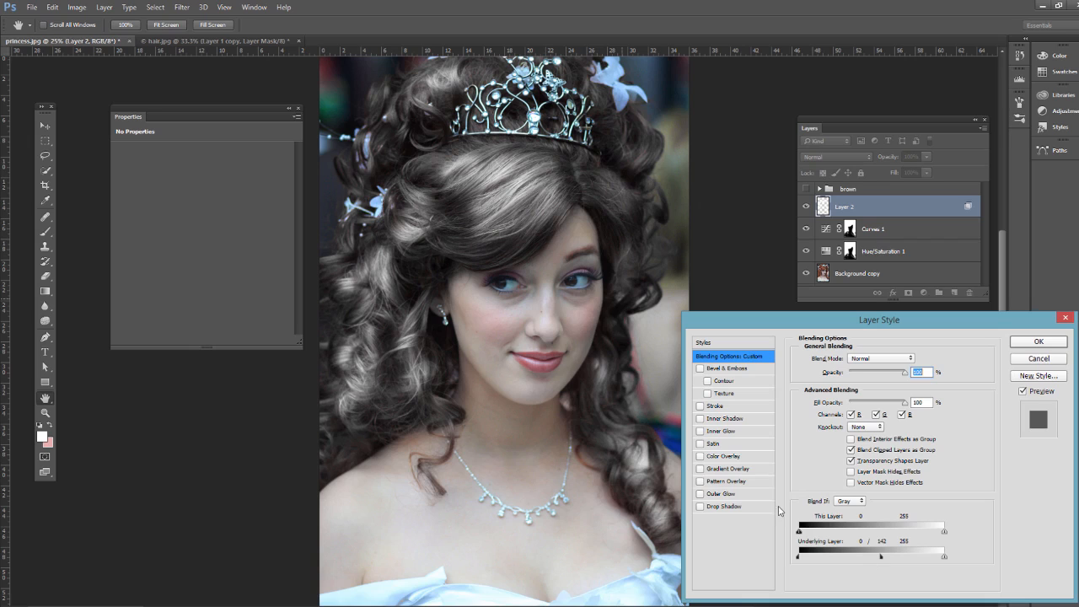
Step: Set the Underlying Layer black slider in Layer 2's Blend If to 62 / 186, apply it, and compare the layer on and off
left_click_drag(801, 561, 831, 557)
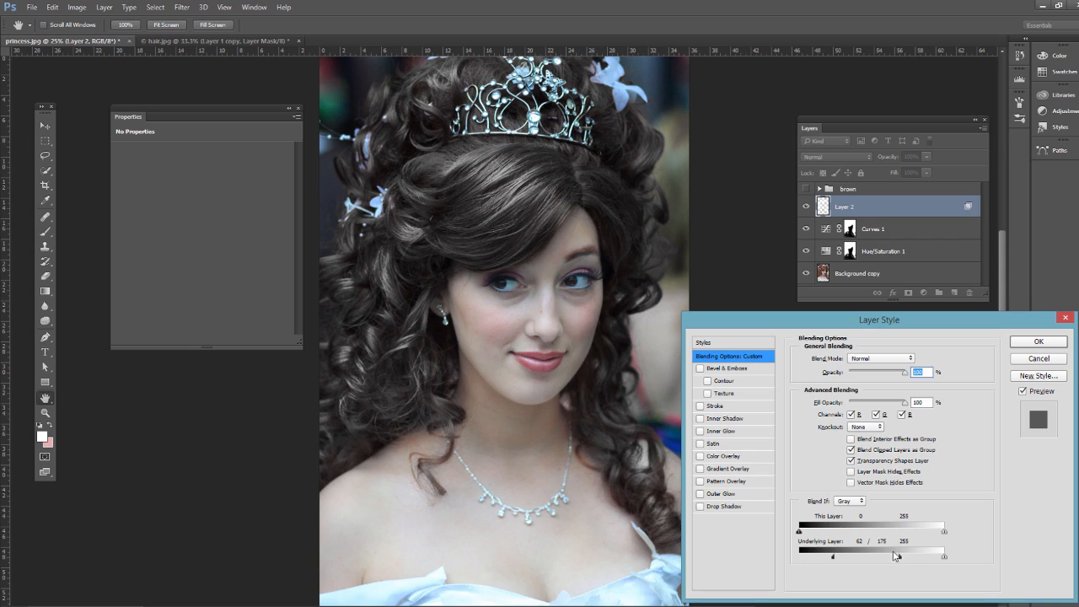
left_click(1039, 341)
key("b")
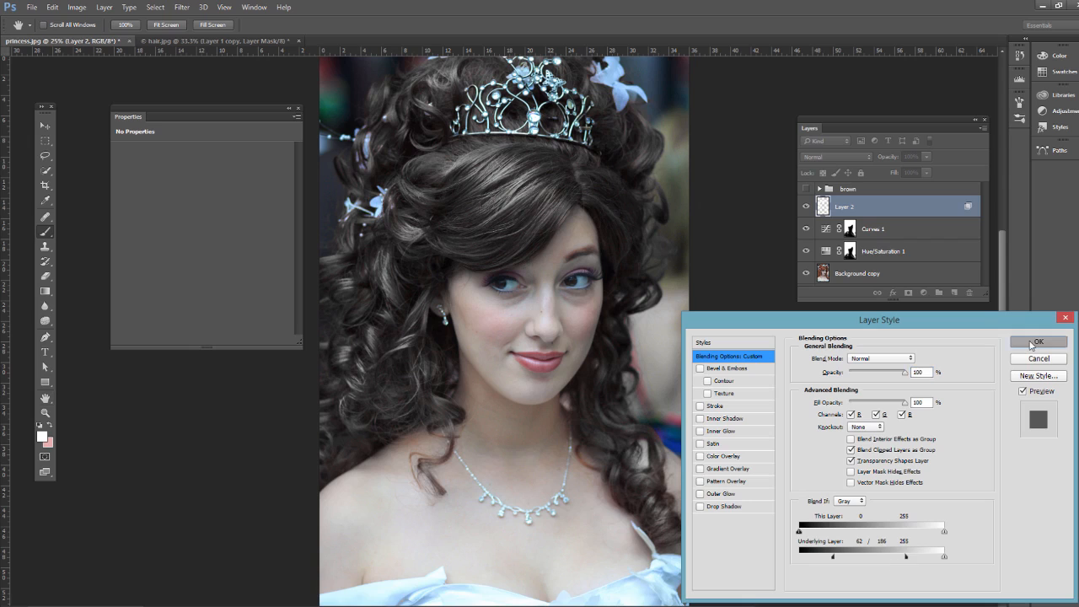
left_click(806, 206)
left_click(806, 208)
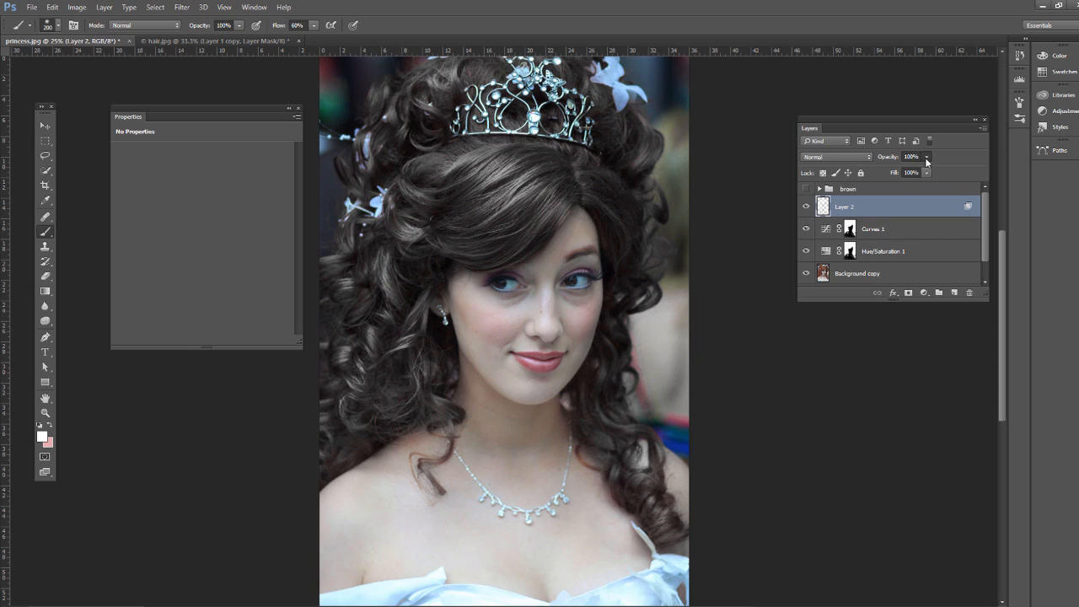
Step: Lower Layer 2's opacity to 51% and toggle its visibility to compare the softened highlights
left_click_drag(927, 161, 899, 170)
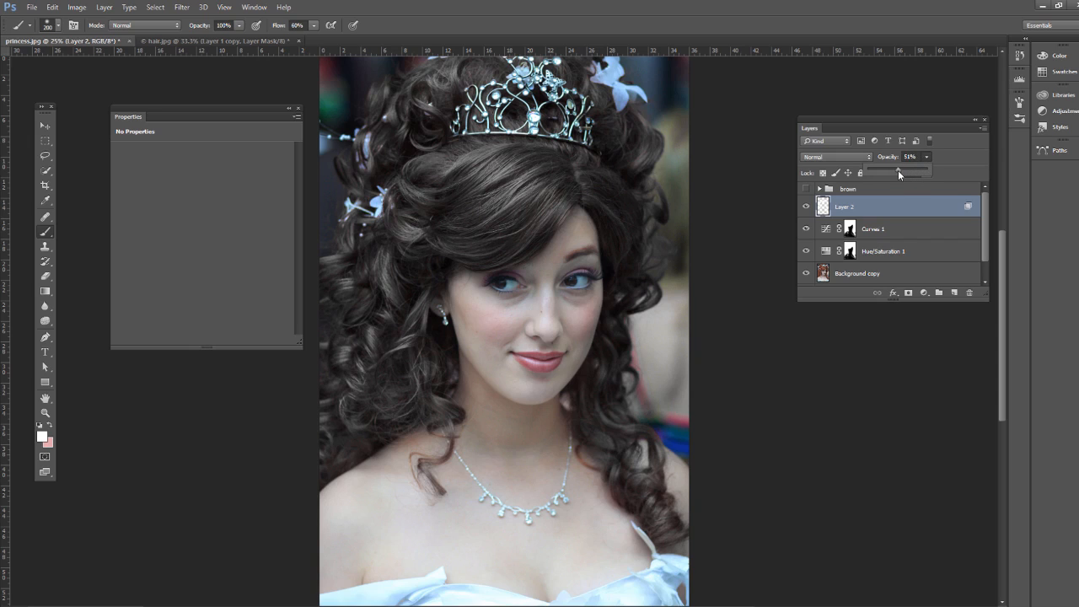
left_click(805, 207)
left_click(806, 209)
left_click(806, 209)
left_click(806, 209)
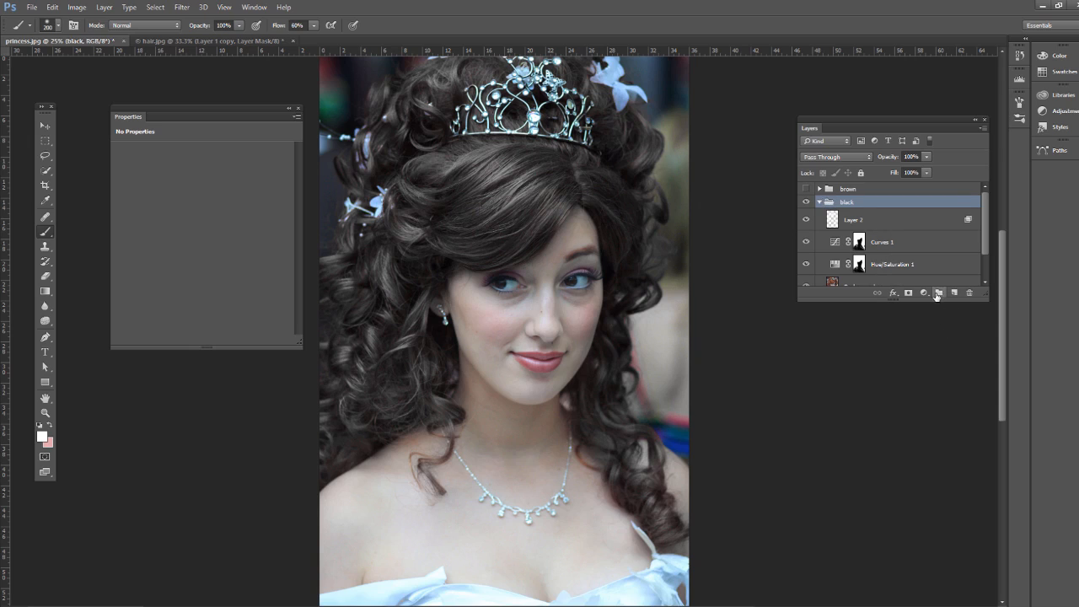
Step: Collapse the black group and compare the dark hair with the brown version by toggling the brown group's visibility
left_click(820, 202)
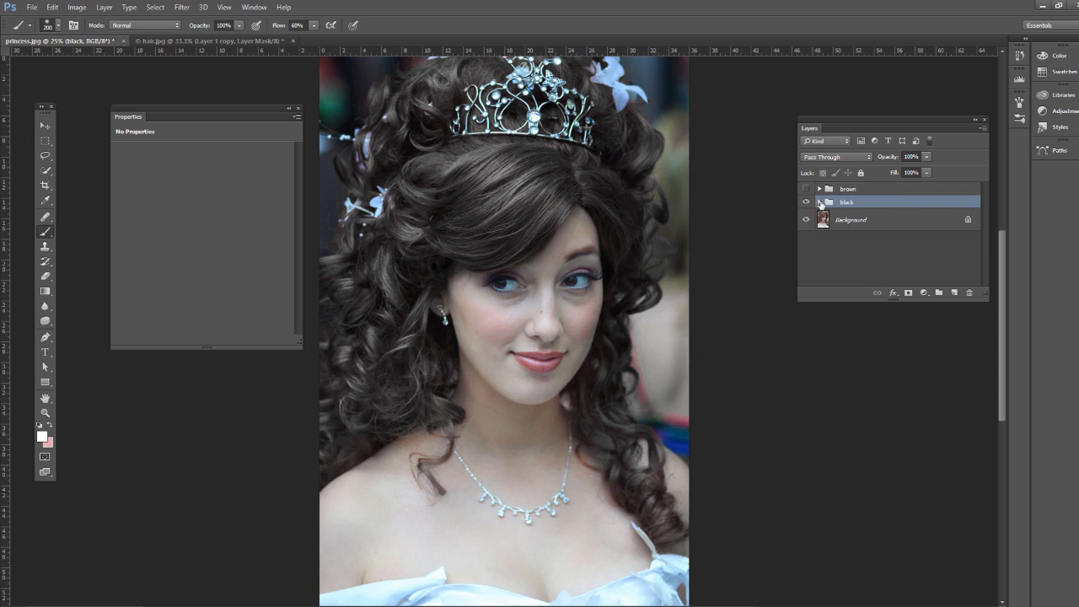
left_click(806, 189)
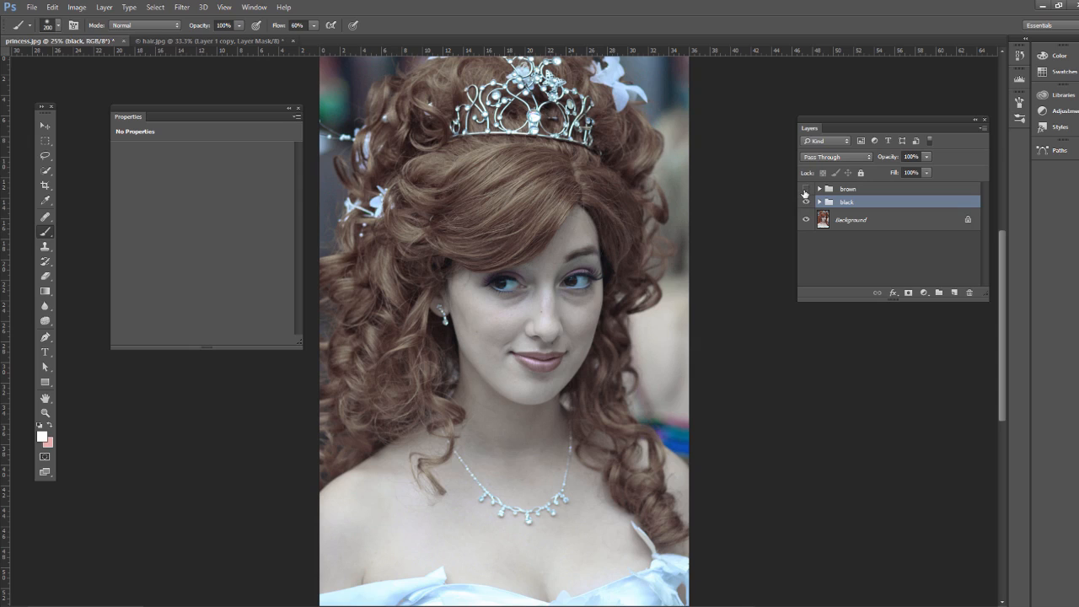
left_click(805, 190)
left_click(805, 189)
left_click(819, 189)
left_click(819, 188)
left_click(806, 189)
left_click(820, 202)
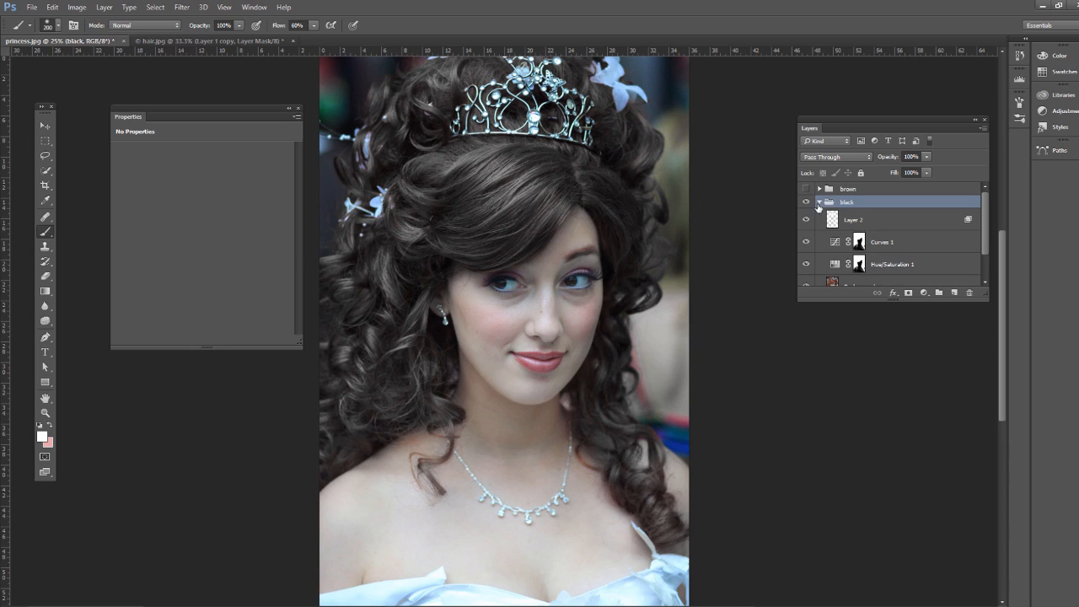
left_click(819, 202)
Step: Compare the brown and black hair groups once more and leave both groups hidden
left_click(807, 203)
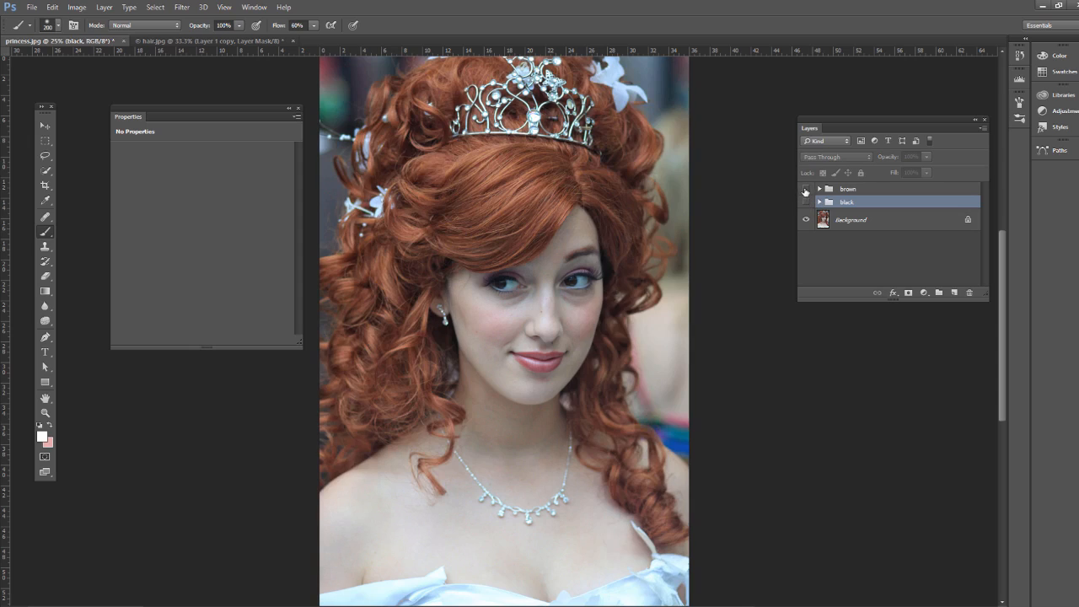
left_click(806, 189)
left_click(820, 189)
left_click(820, 189)
left_click(825, 188)
left_click(818, 190)
left_click(819, 190)
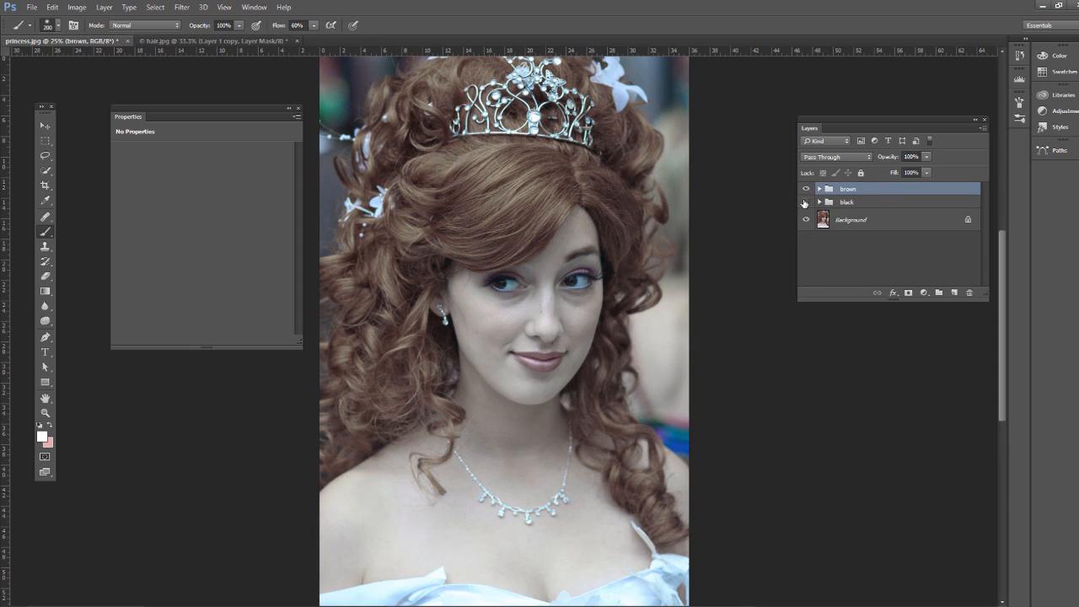
left_click(806, 203)
left_click(806, 189)
left_click(806, 203)
Step: Duplicate the Background layer and add a Selective Color adjustment above it with Reds at Cyan +38, Magenta -34, Yellow +45, Black -61
left_click(829, 223)
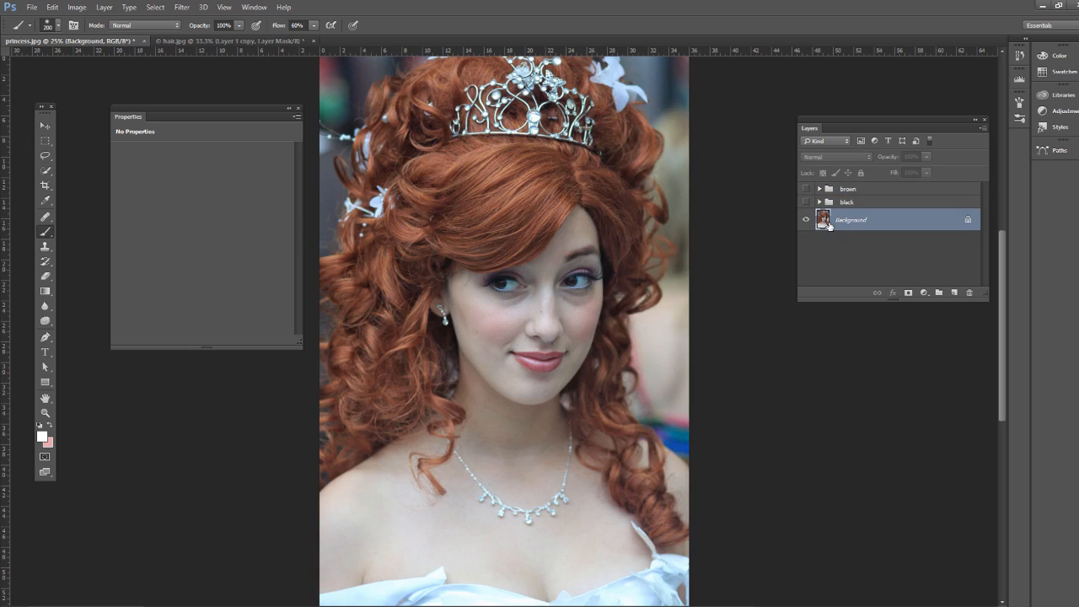
key("ctrl+j")
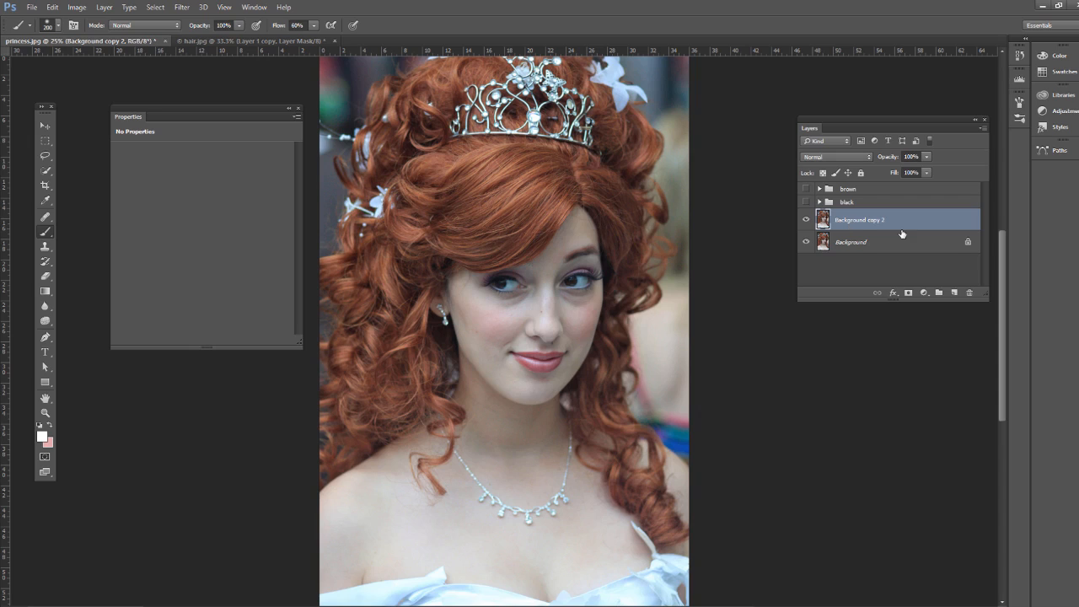
left_click(924, 293)
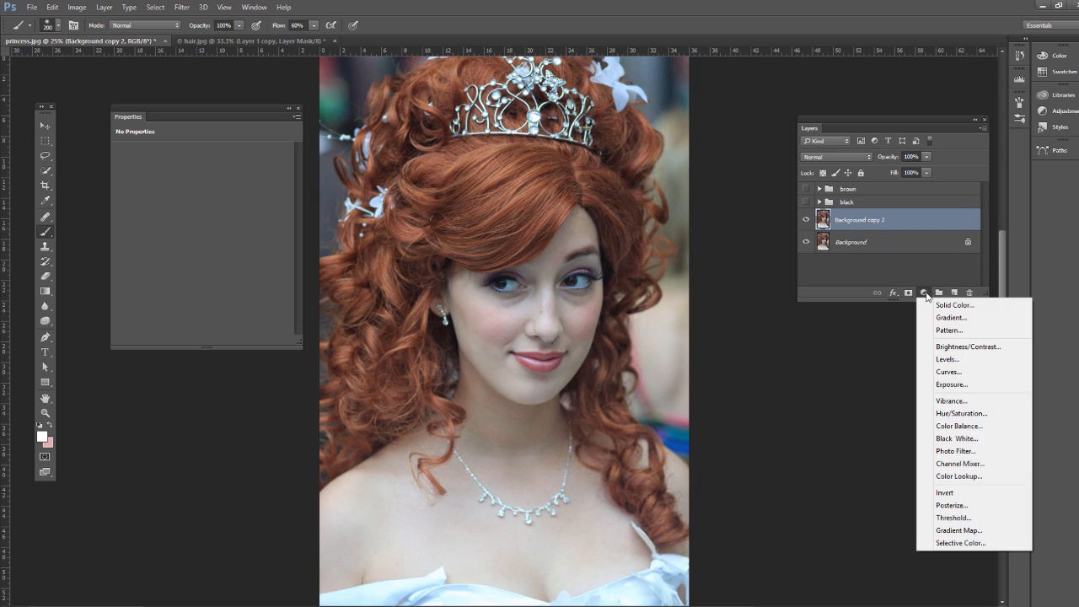
left_click(962, 543)
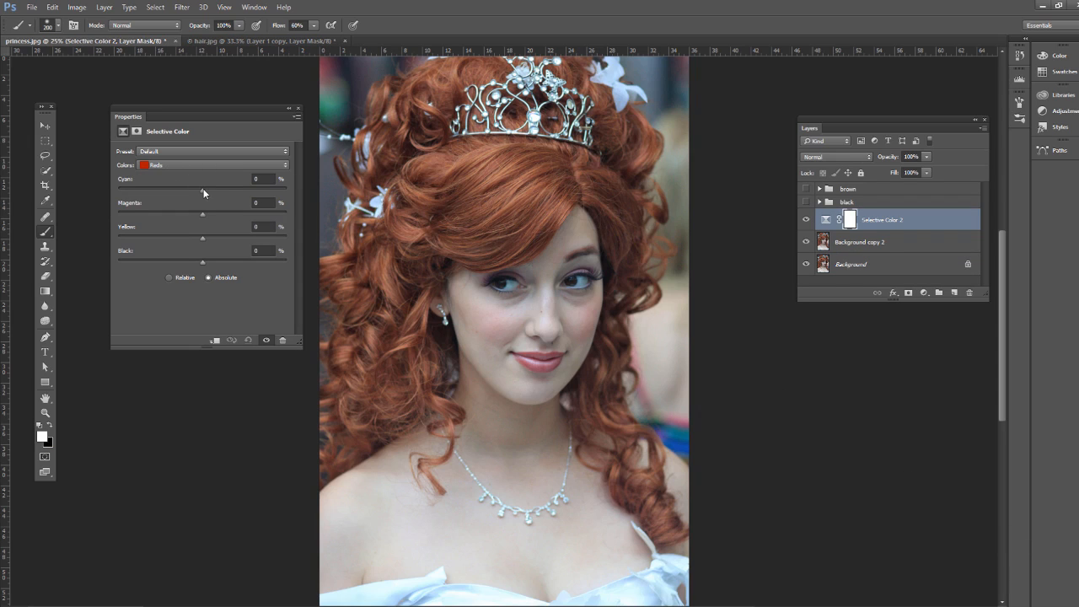
left_click_drag(203, 190, 230, 190)
left_click_drag(241, 241, 167, 267)
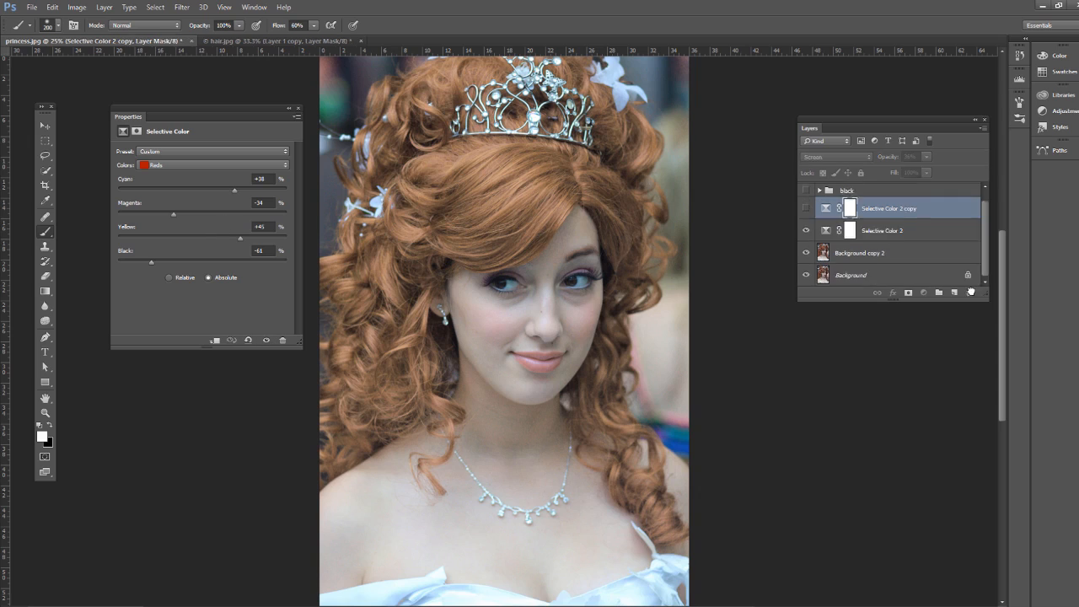
Step: Delete the hidden Selective Color 2 copy, duplicate Selective Color 2 afresh and set the duplicate's blend mode to Screen
left_click_drag(896, 209, 970, 292)
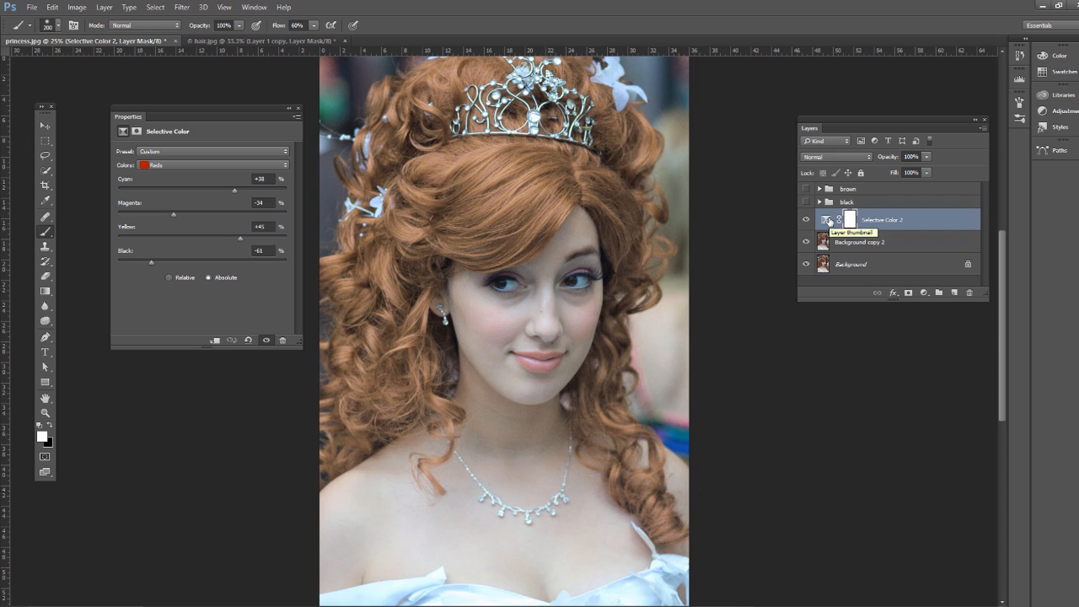
key("ctrl+j")
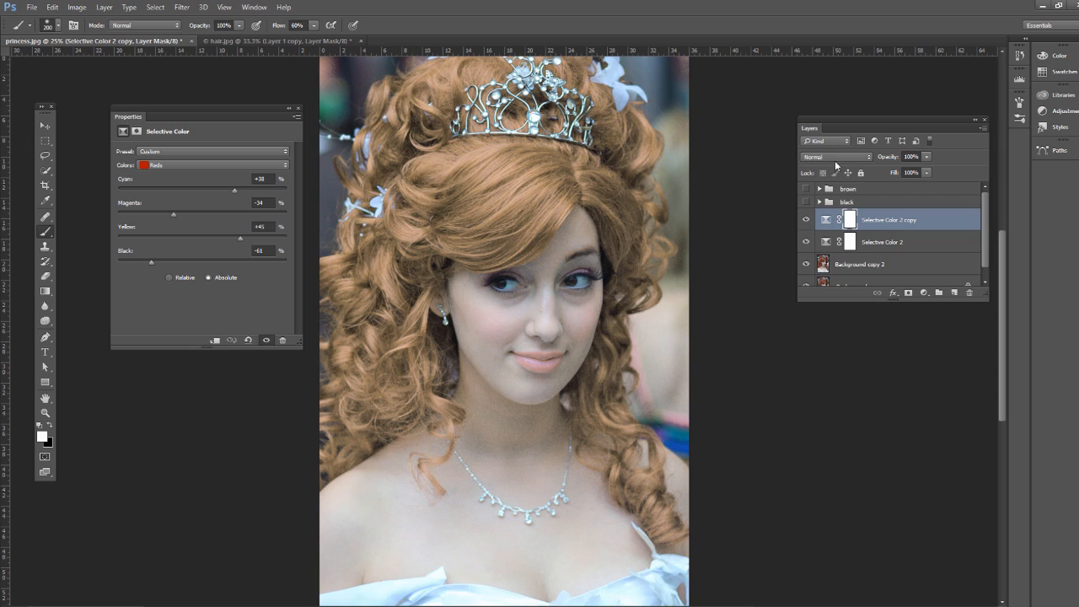
left_click(833, 158)
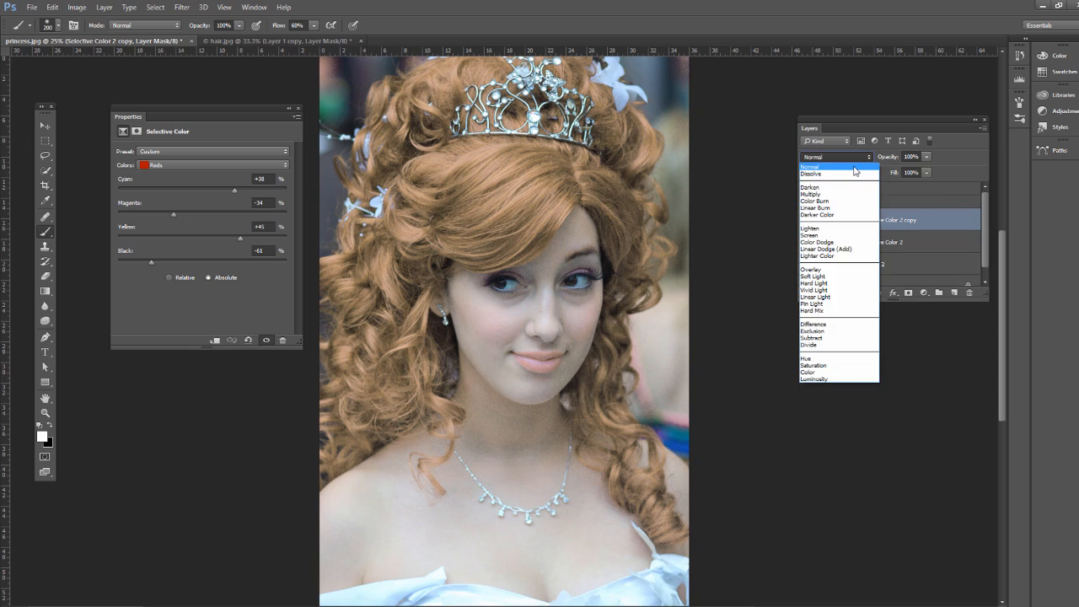
left_click(830, 238)
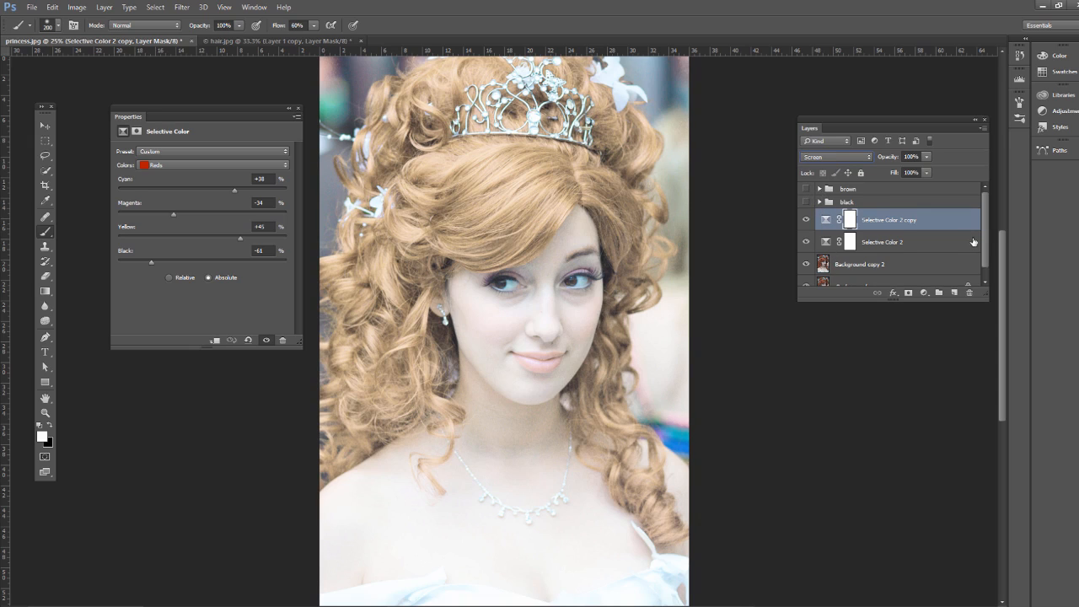
Step: Replace the Selective Color 2 copy's mask with the Hue/Saturation 1 mask from the black group, and collapse the group
scroll(988, 241, "down", 1)
scroll(978, 243, "up", 1)
left_click(819, 190)
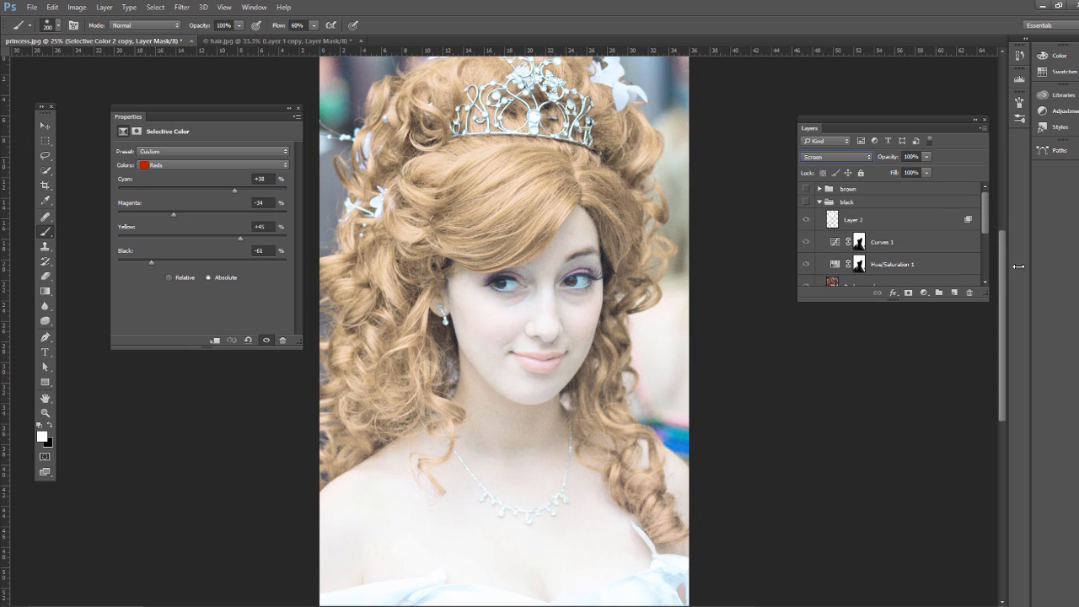
scroll(987, 243, "down", 2)
scroll(987, 243, "down", 1)
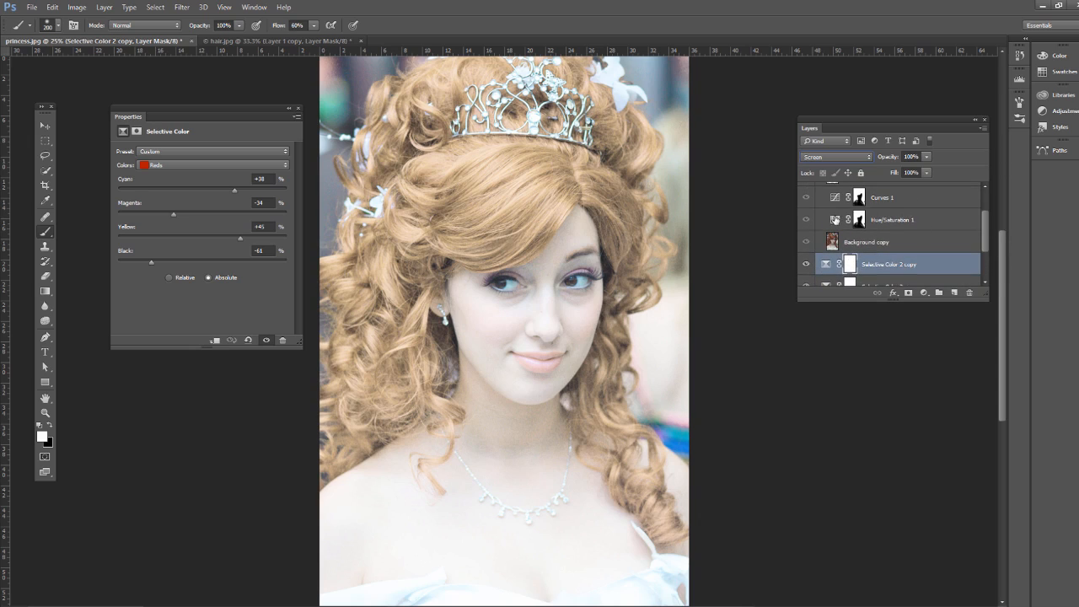
left_click(858, 219)
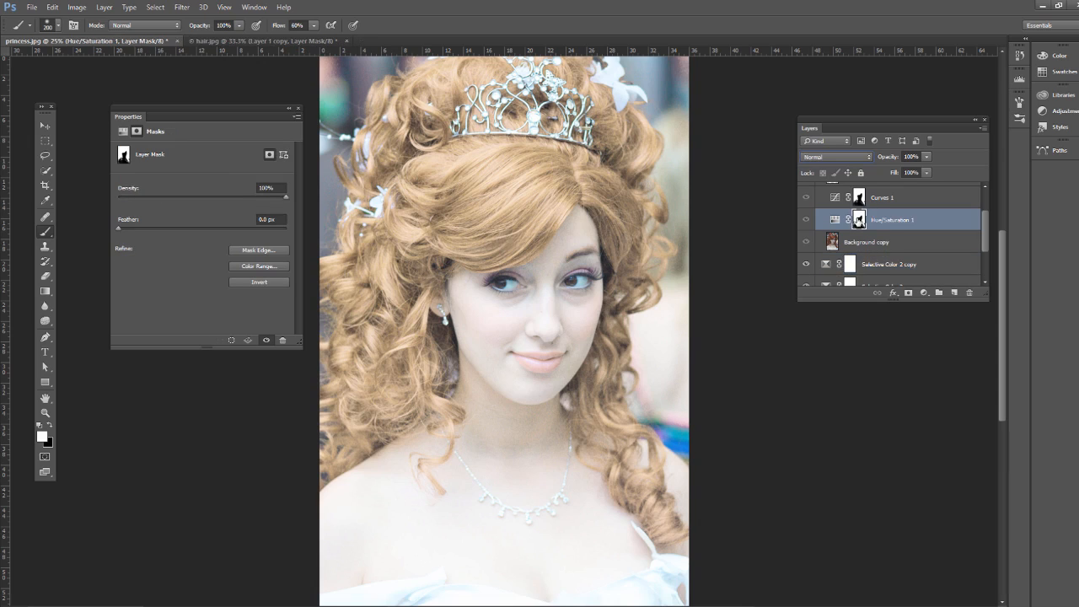
left_click_drag(859, 221, 850, 266)
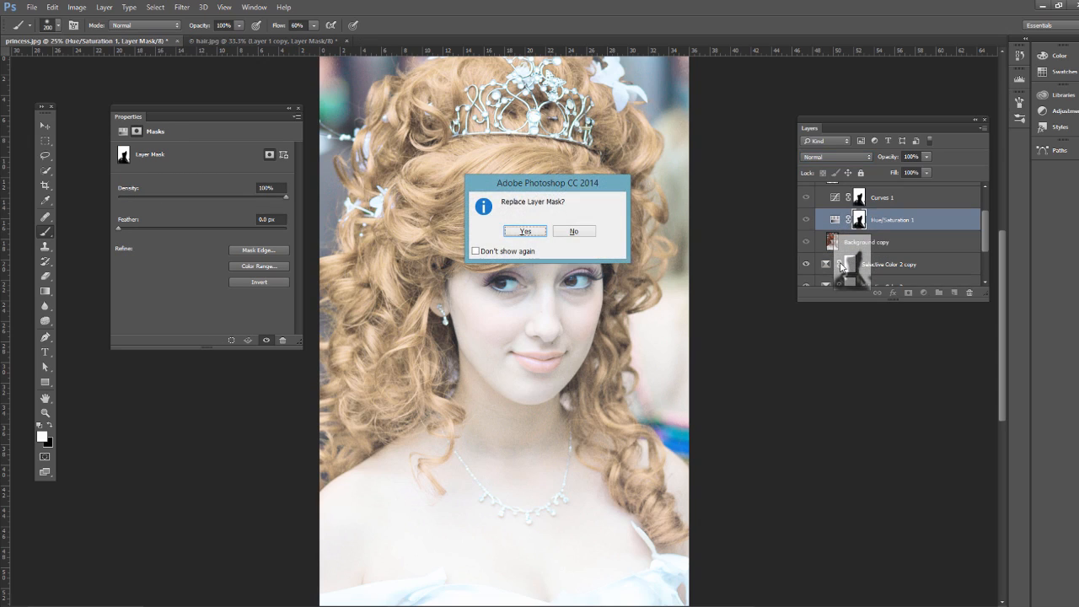
left_click(526, 232)
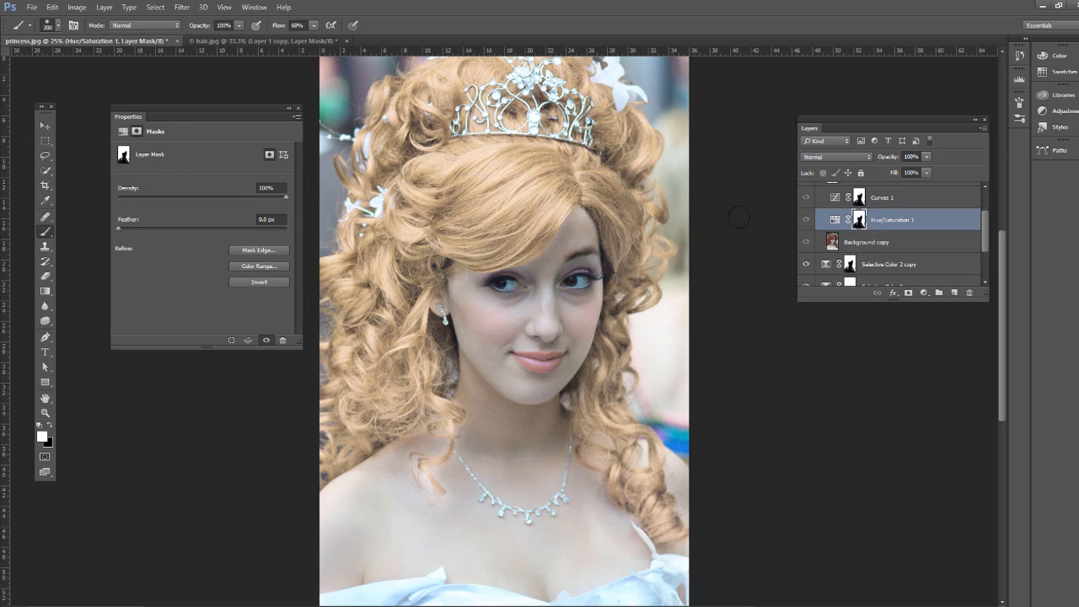
left_click(985, 203)
left_click(821, 203)
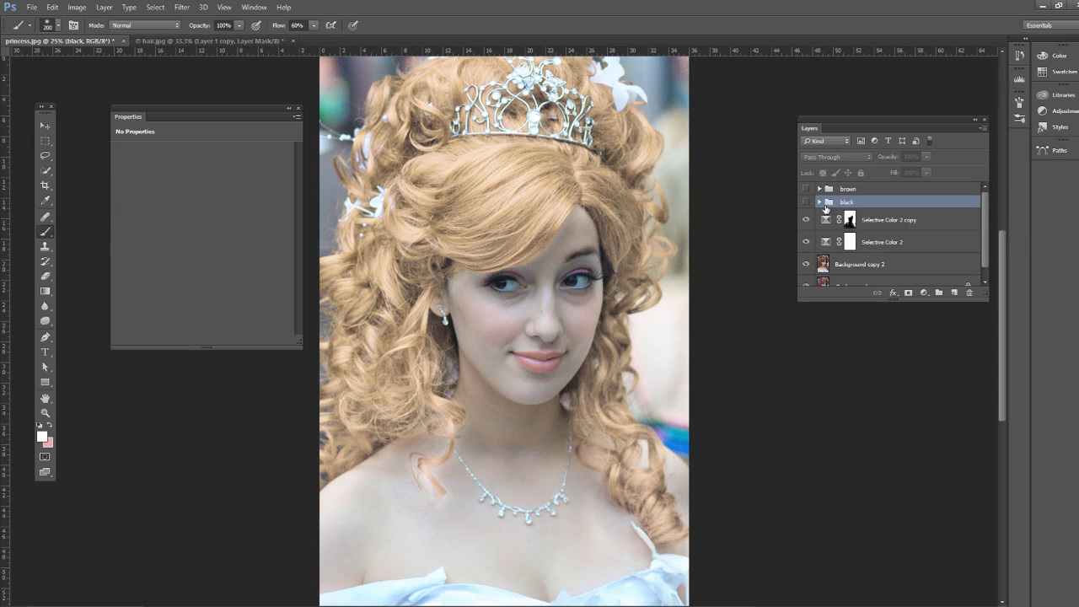
Step: Replace the white mask on Selective Color 2 with the hair mask from Selective Color 2 copy
scroll(987, 232, "down", 1)
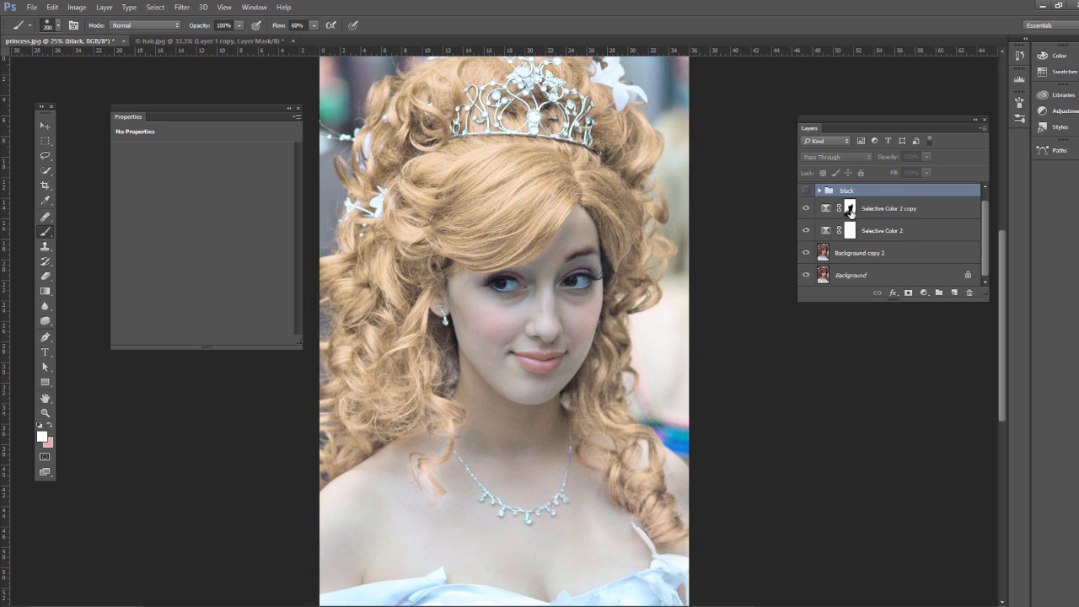
left_click_drag(850, 210, 850, 230)
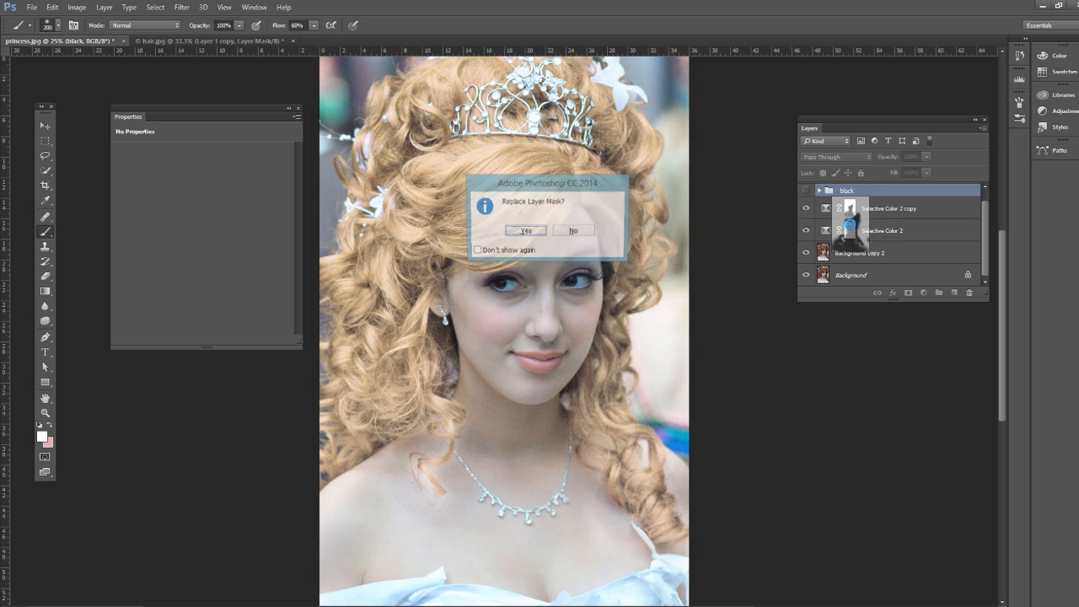
left_click(526, 232)
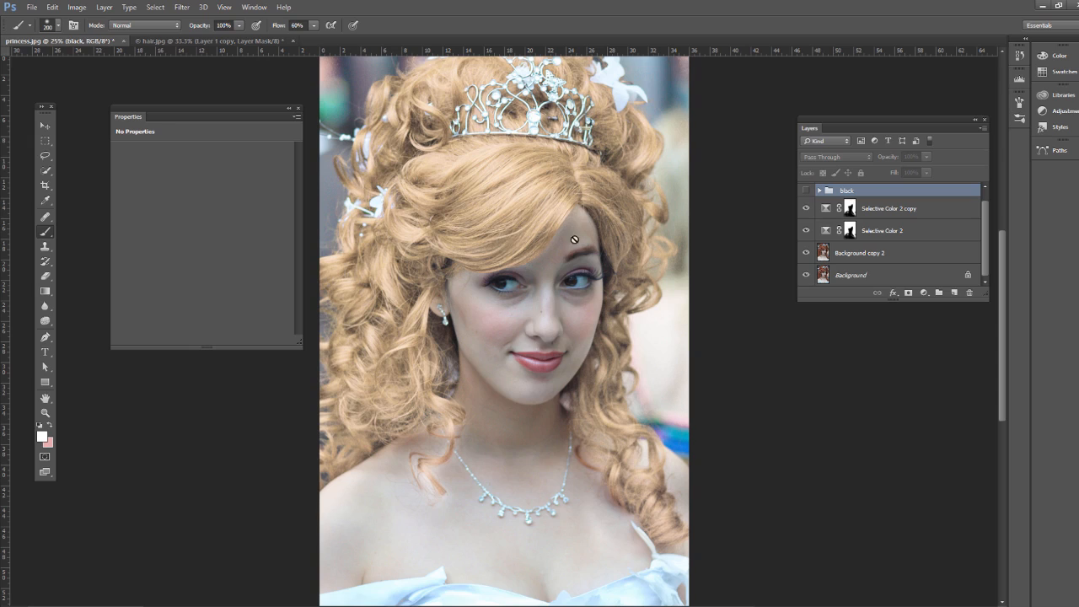
Step: Lower the opacity of Selective Color 2 copy to 83% and reduce the opacity of Selective Color 2 slightly
left_click(838, 217)
left_click(927, 157)
left_click_drag(927, 172, 919, 173)
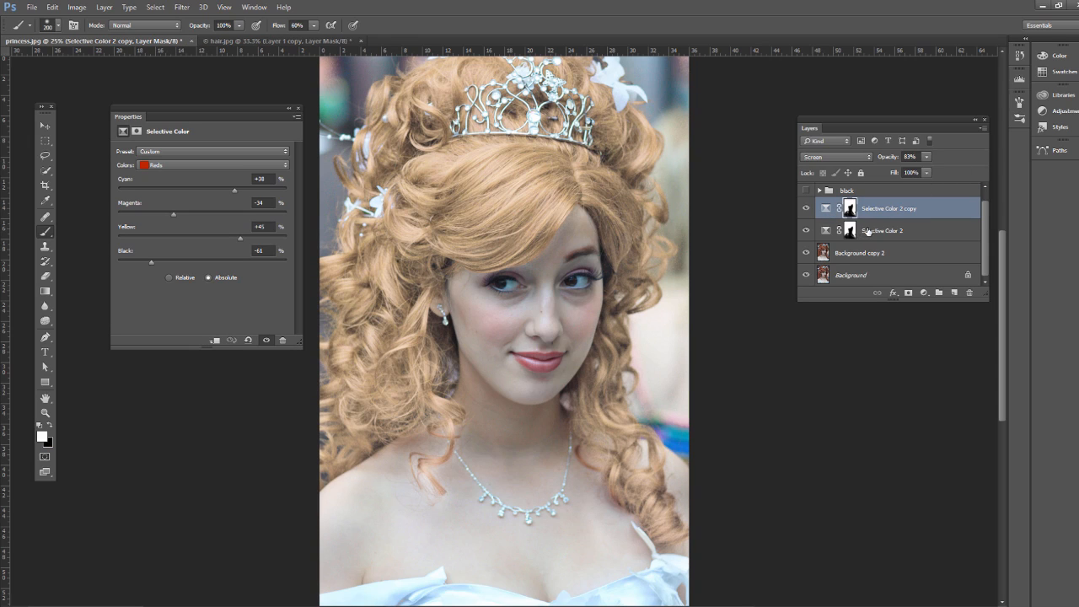
left_click(882, 230)
left_click(910, 157)
left_click(926, 157)
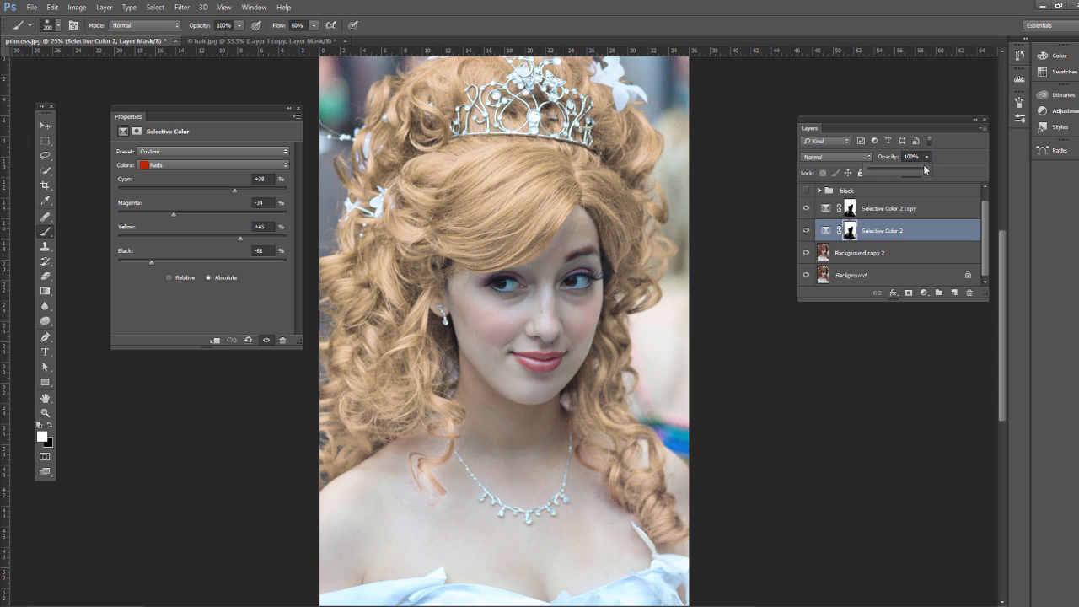
left_click_drag(928, 172, 913, 175)
Step: Add a new empty layer above Selective Color 2 copy and set the foreground color to a bright yellow
left_click(828, 210)
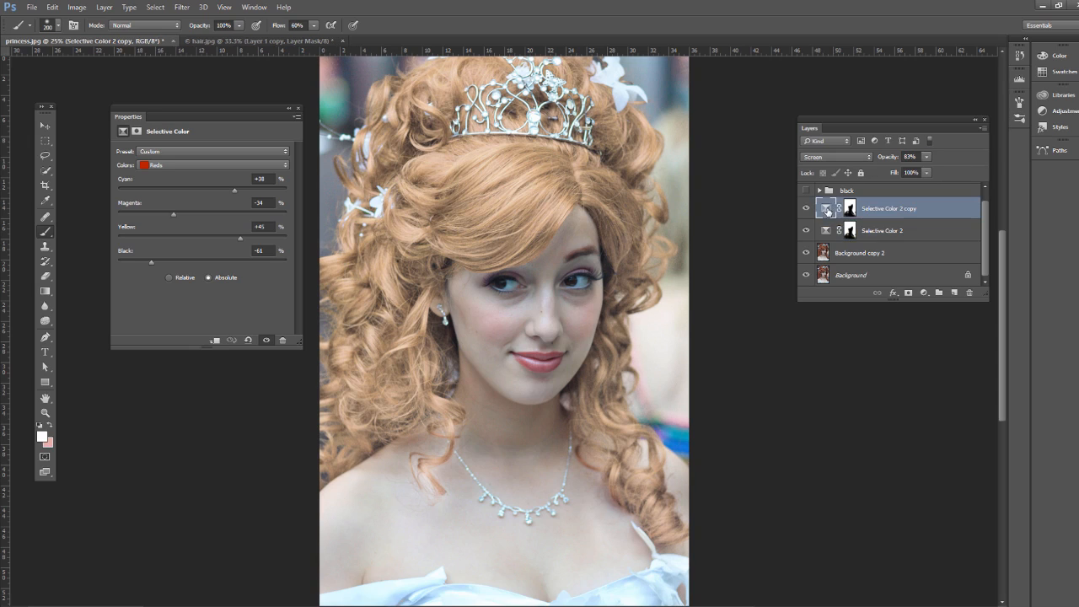
left_click(953, 293)
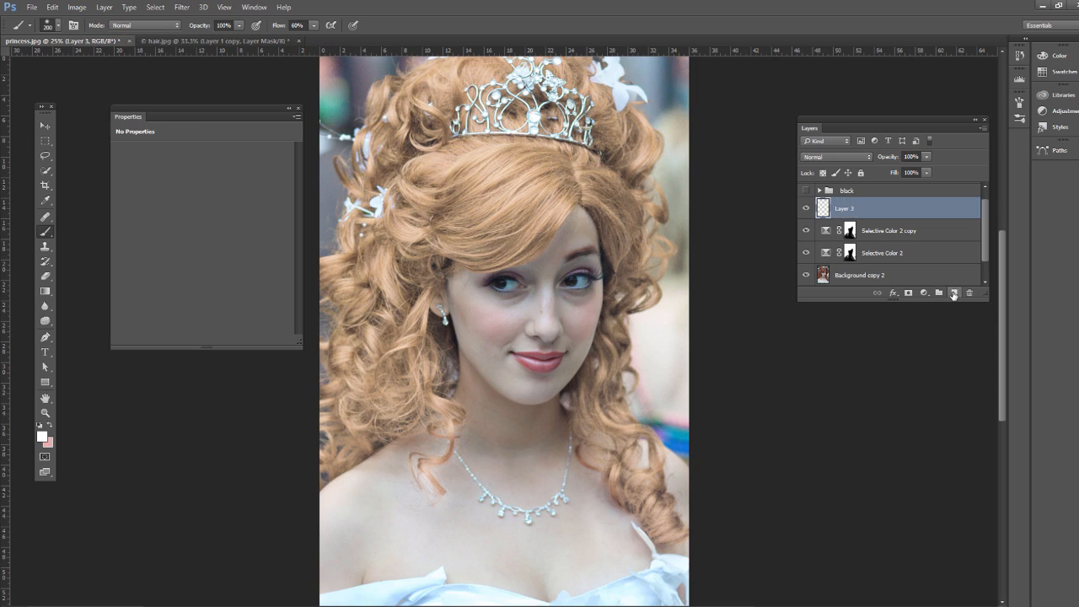
left_click(42, 437)
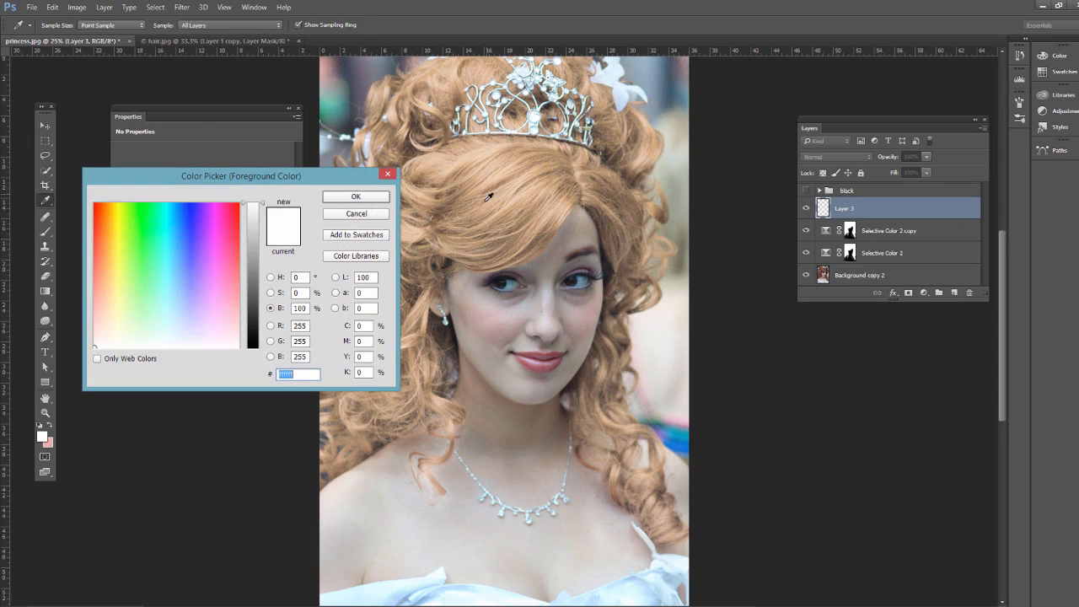
left_click_drag(122, 230, 118, 255)
left_click(356, 199)
key("b")
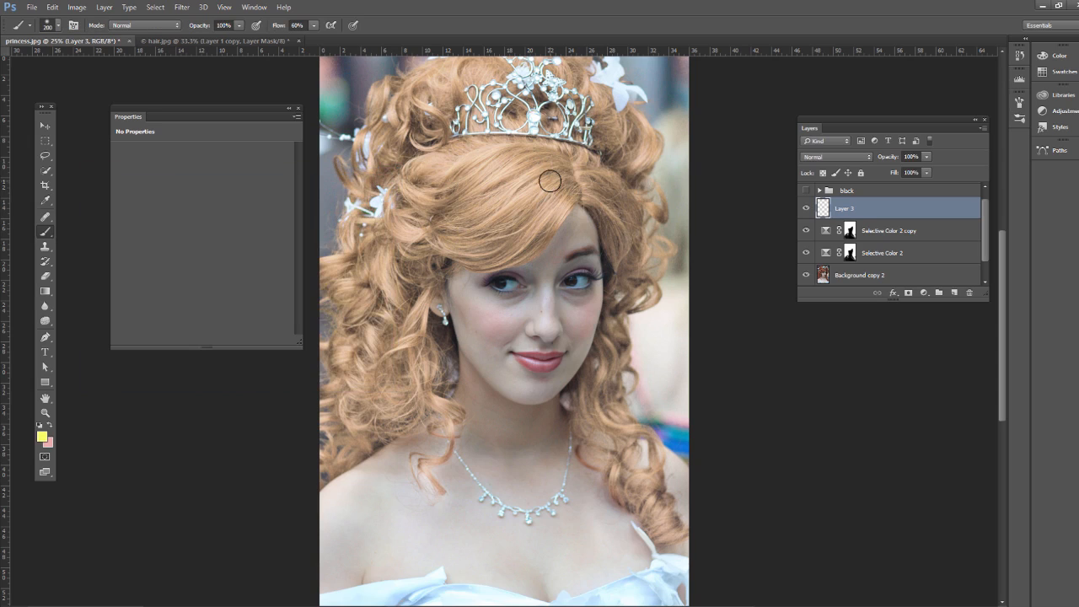
Step: Paint yellow over the fringe, crown and side curls on Layer 3 with a 500 px brush, using Overlay as the layer's blend mode
key("bracketright")
key("bracketright")
key("bracketright")
key("bracketright")
key("bracketright")
key("bracketright")
key("bracketright")
key("bracketright")
mouse_move(556, 169)
left_mouse_down()
mouse_move(495, 205)
mouse_move(504, 194)
mouse_move(494, 228)
left_mouse_up()
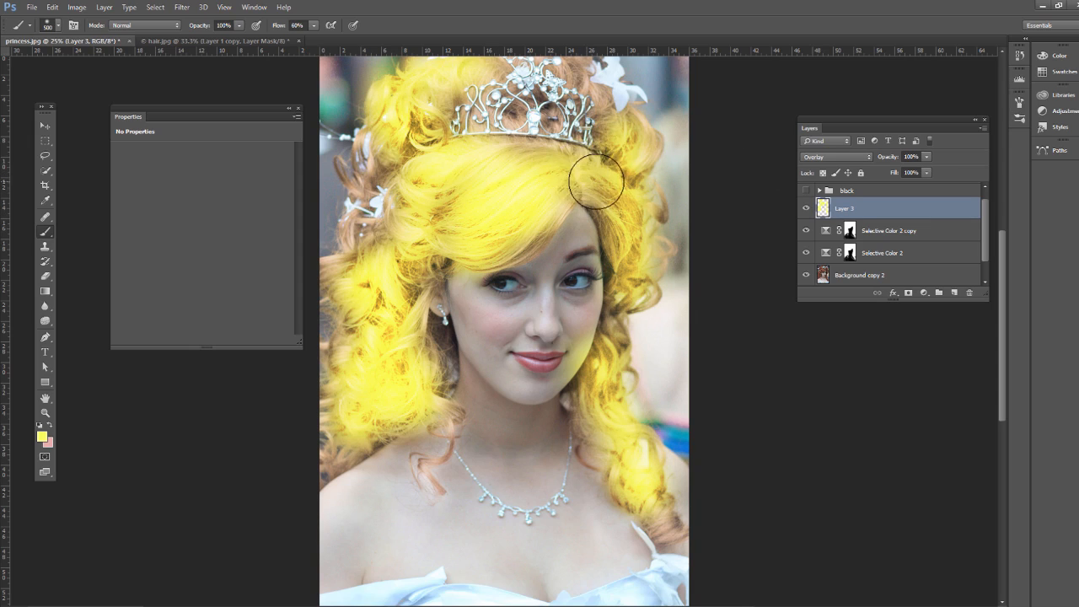
Step: Keep Layer 3 in Overlay blend mode and lower its opacity to 29%
left_click(823, 158)
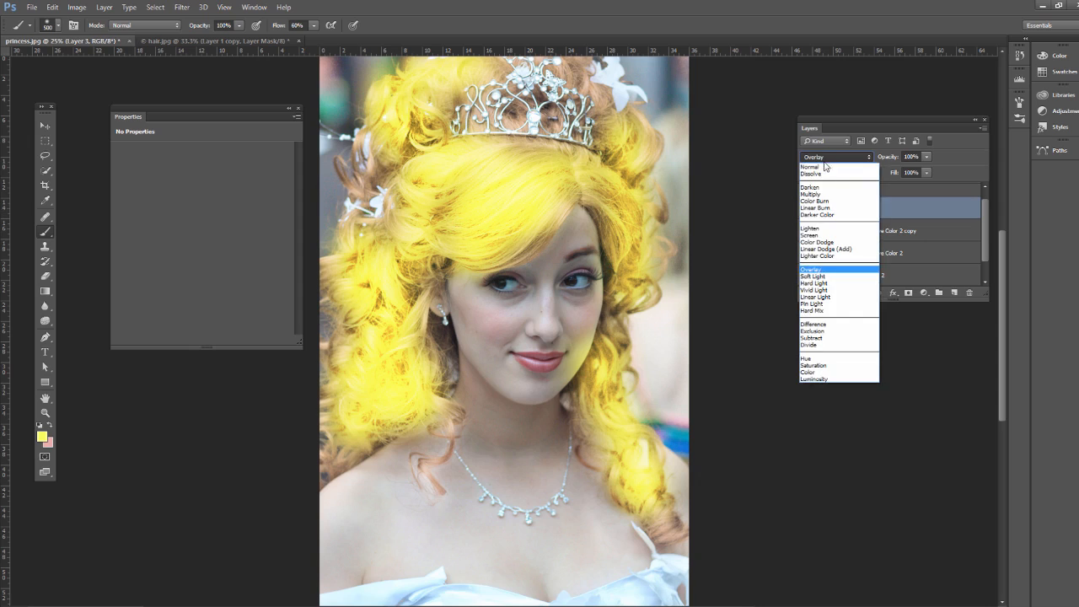
left_click(826, 270)
left_click(928, 157)
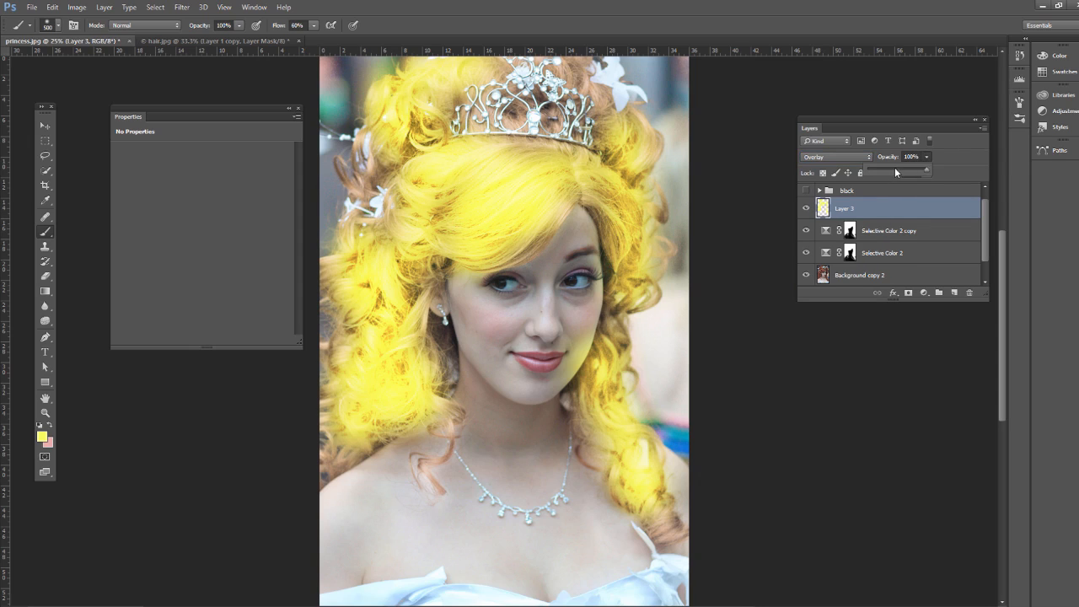
left_click_drag(896, 172, 892, 172)
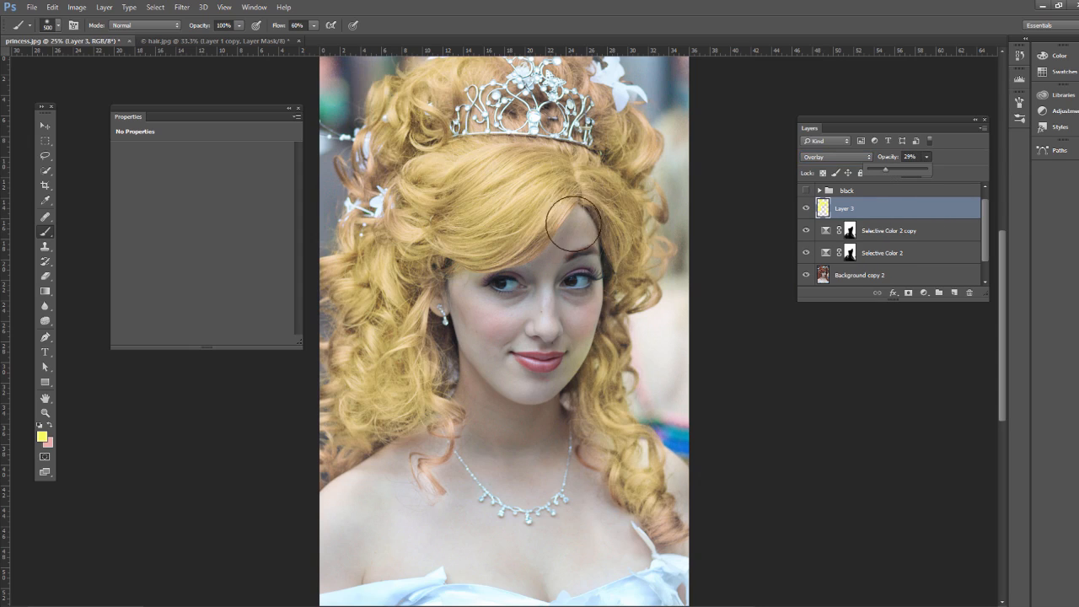
Step: Paint yellow over the remaining orange curls on Layer 3 and set the layer's opacity to 22%
left_click(542, 194)
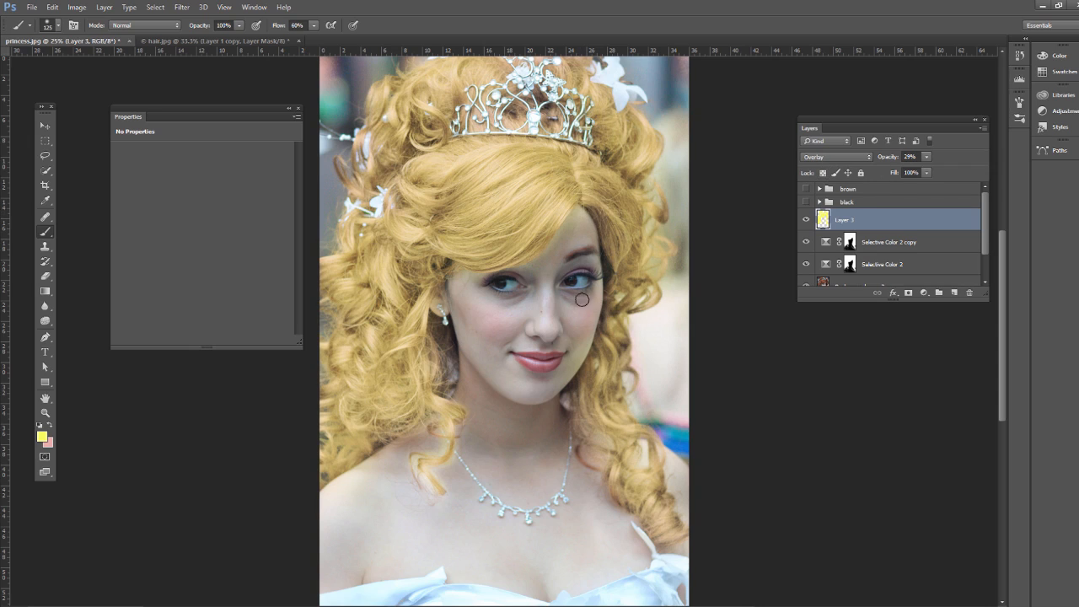
left_click(929, 157)
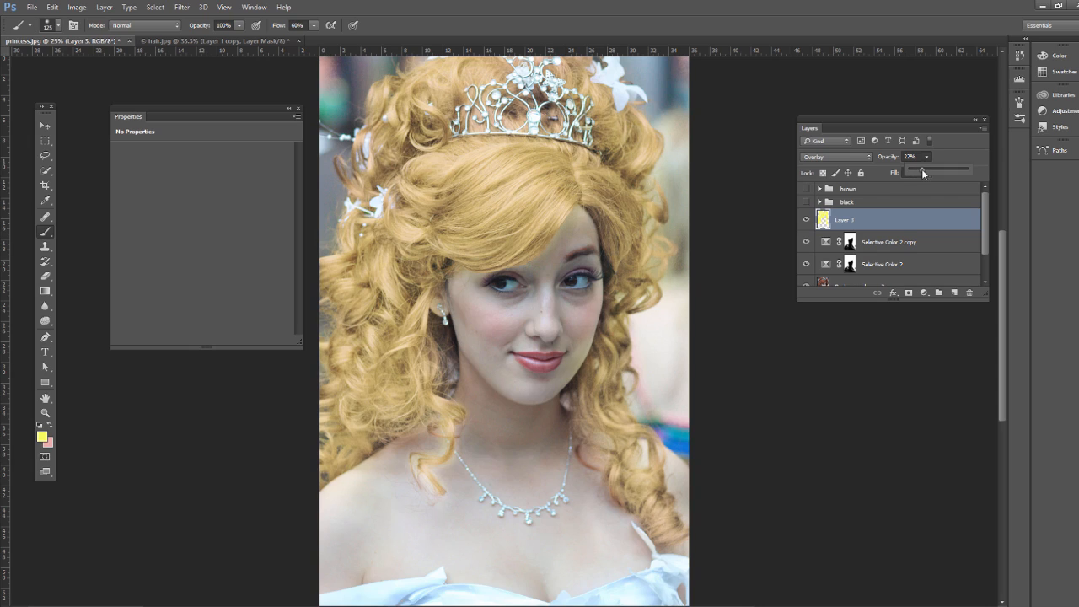
left_click(45, 140)
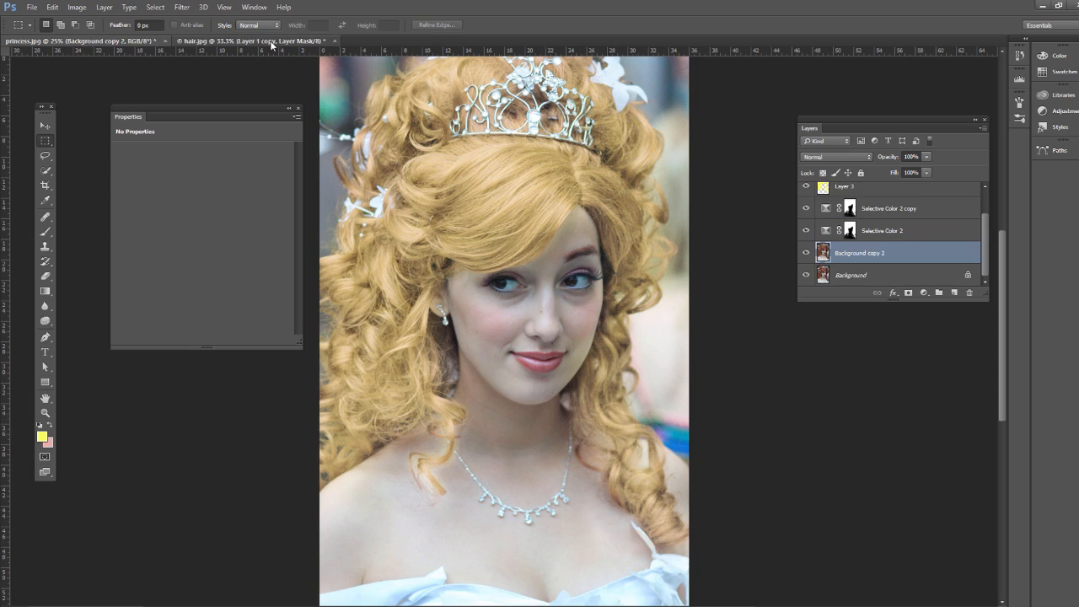
Step: Switch to hair.jpg and delete Layer 1 and Layer 1 copy, keeping only the Background layer
left_click(272, 41)
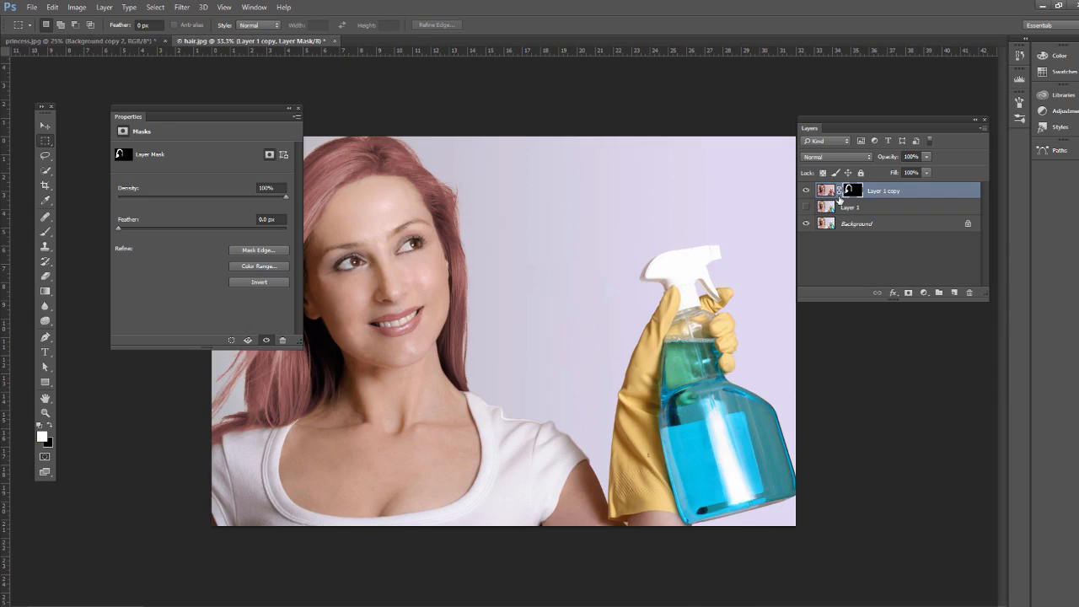
left_click(806, 206)
left_click(825, 207)
left_click(829, 191)
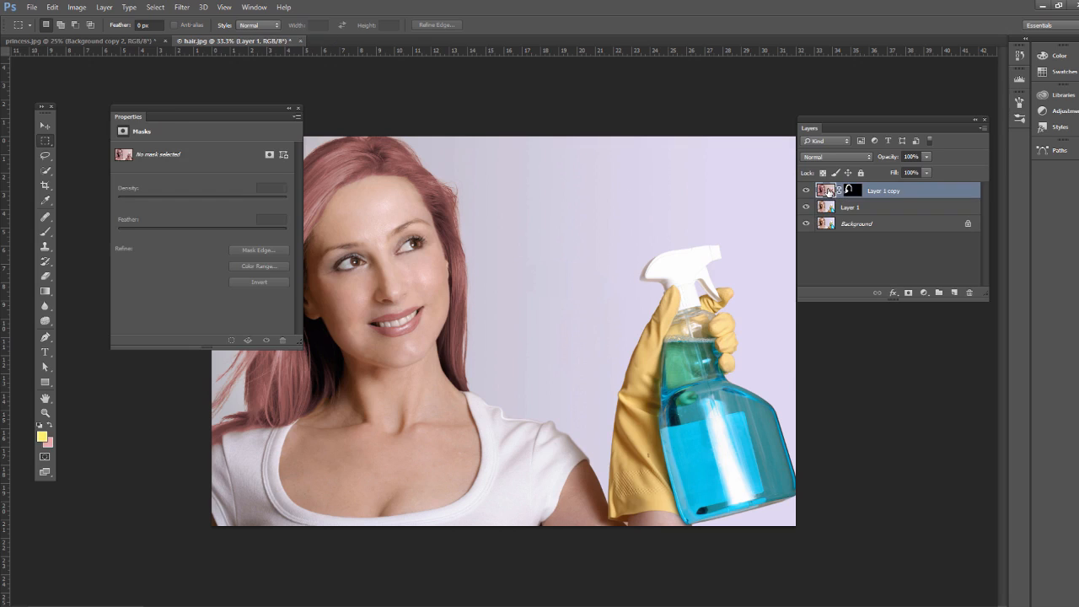
left_click(825, 209, "shift")
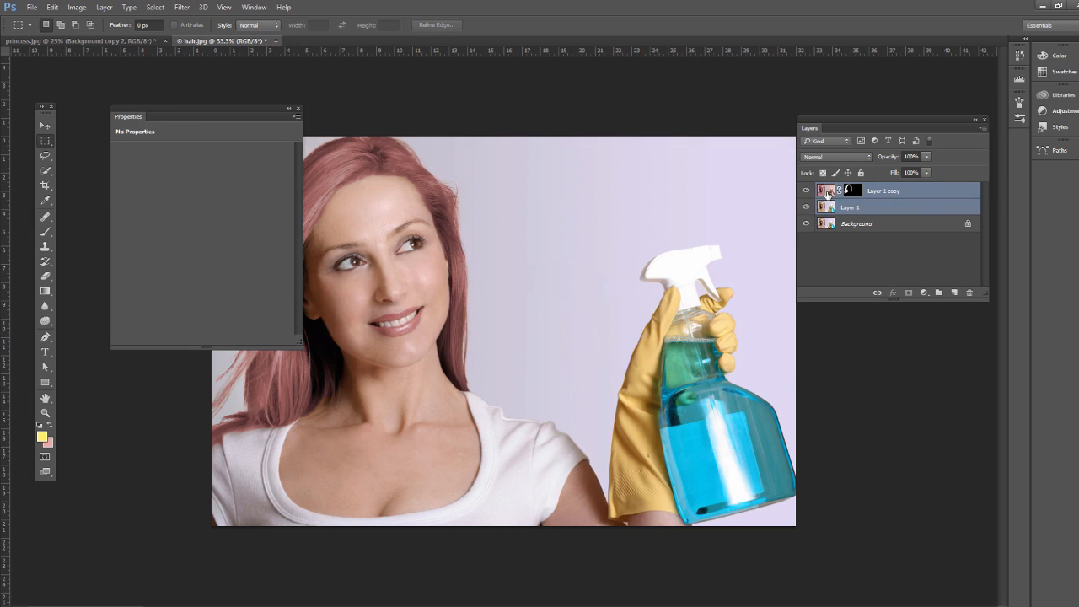
left_click_drag(828, 194, 970, 292)
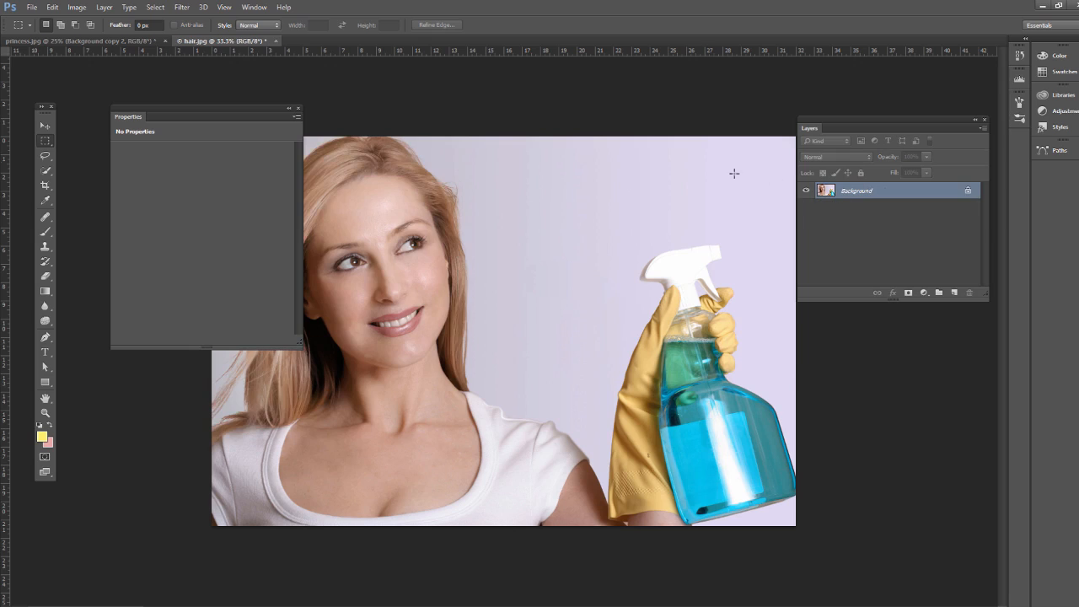
Step: Duplicate the Background layer and select the woman's hair on both sides of her face with the Quick Selection tool
left_click(298, 108)
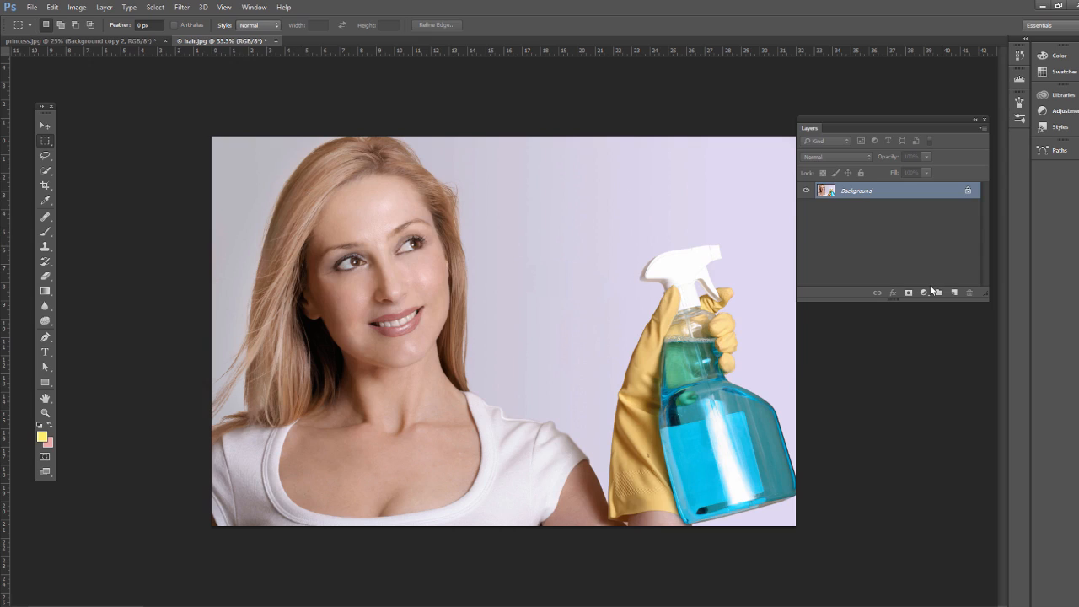
key("ctrl+j")
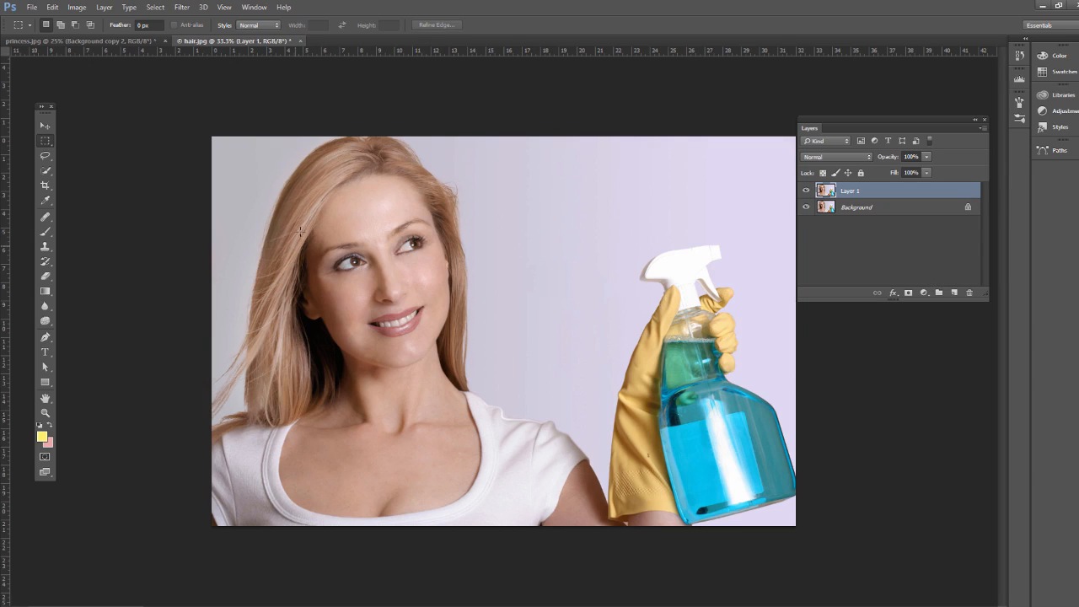
left_click(46, 171)
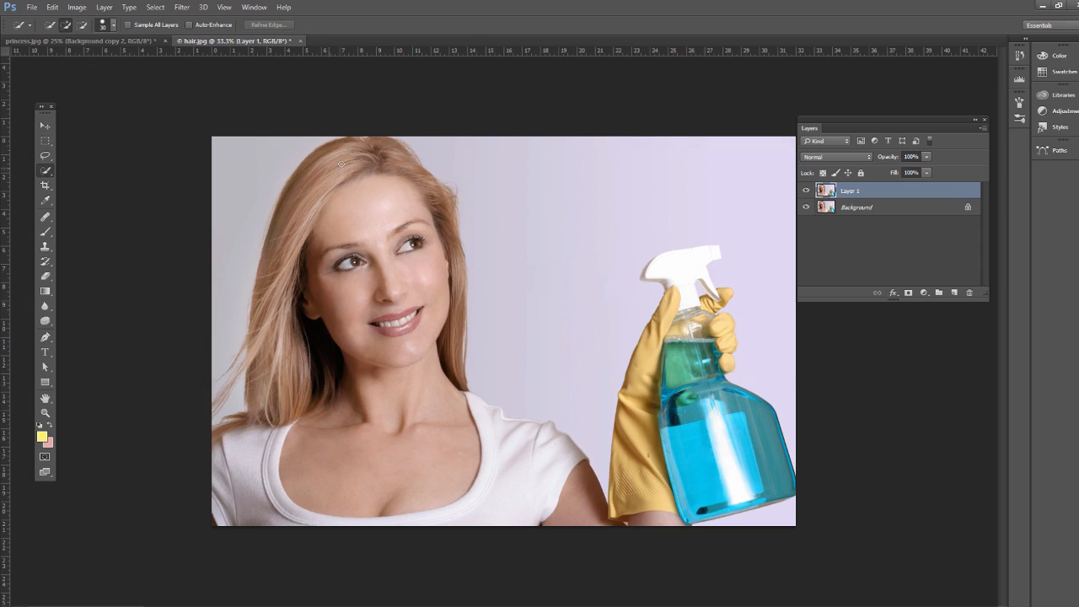
mouse_move(362, 156)
left_mouse_down()
mouse_move(263, 291)
mouse_move(253, 362)
mouse_move(268, 415)
mouse_move(221, 430)
mouse_move(213, 396)
left_mouse_up()
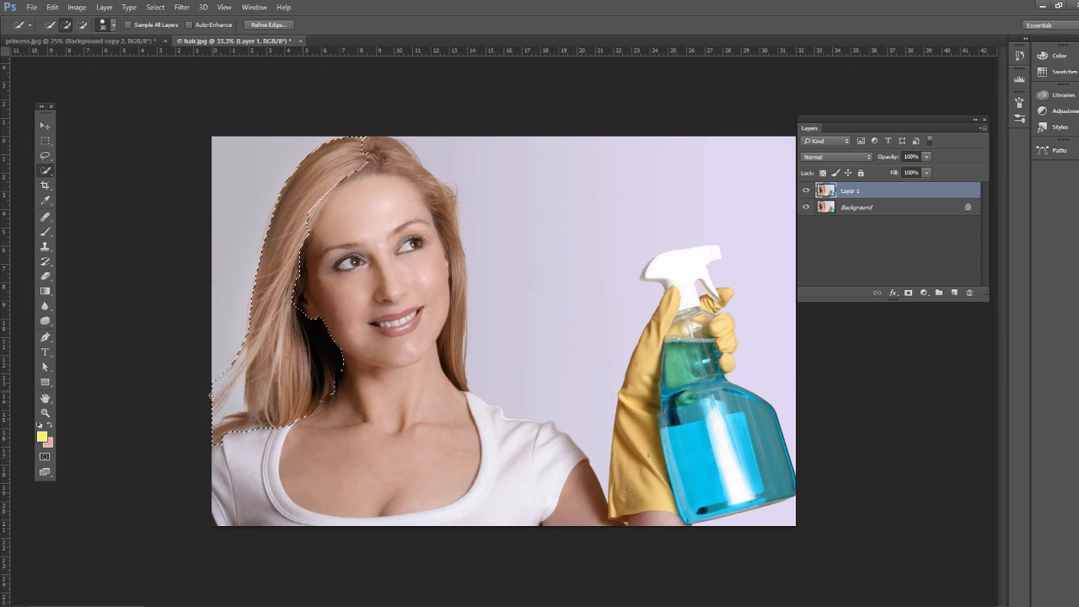
mouse_move(460, 383)
left_mouse_down()
mouse_move(447, 342)
mouse_move(460, 294)
mouse_move(440, 198)
mouse_move(396, 159)
left_mouse_up()
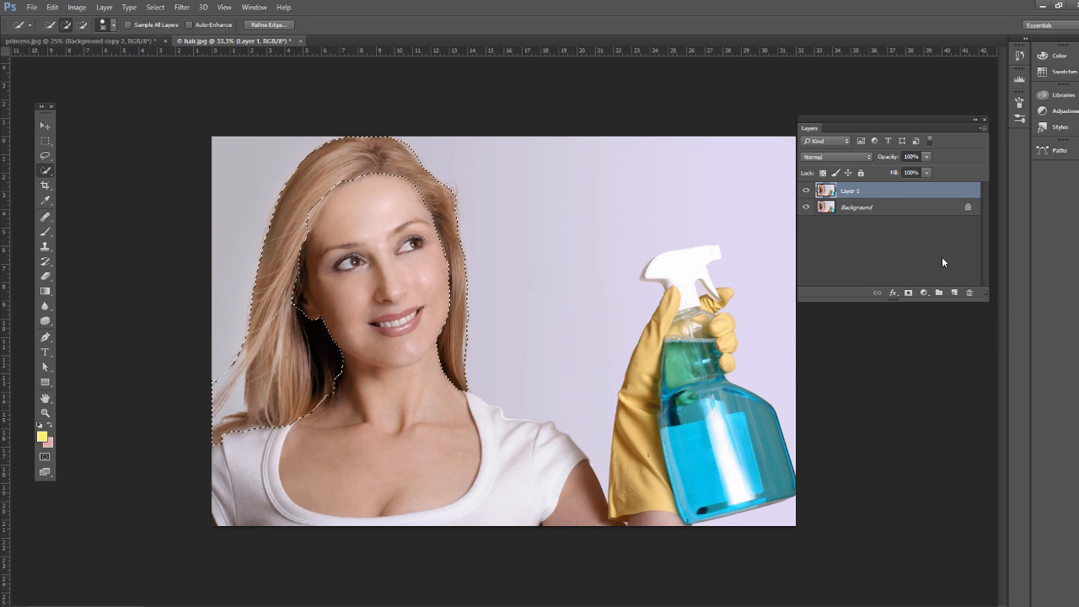
Step: Add a Color Balance adjustment for the selected hair with midtones Cyan–Red -1 and Yellow–Blue -61, and lower its opacity to 60%
left_click(925, 292)
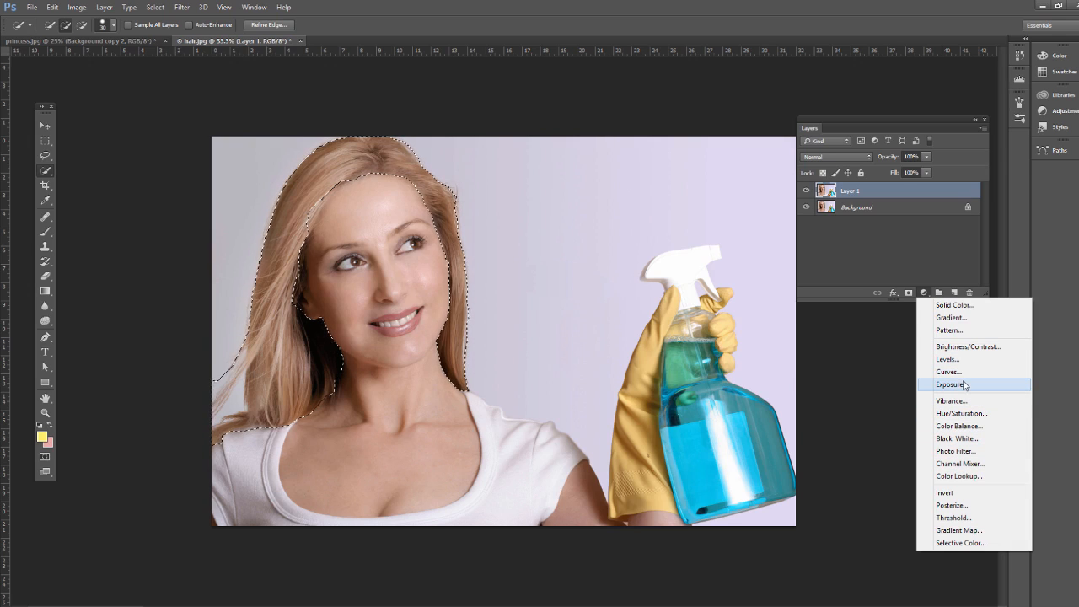
left_click(946, 428)
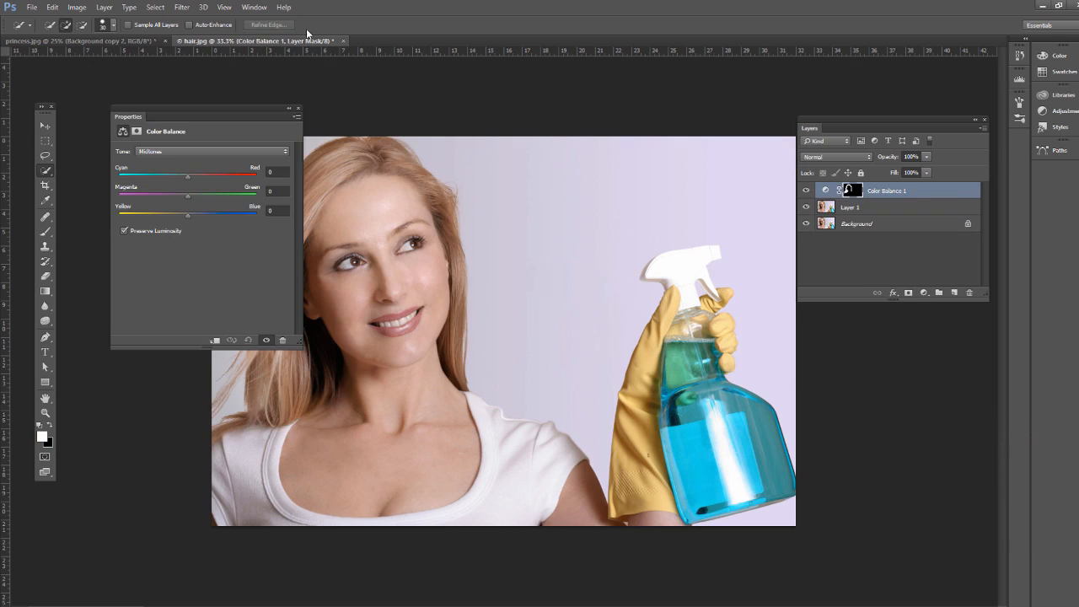
left_click_drag(227, 112, 646, 140)
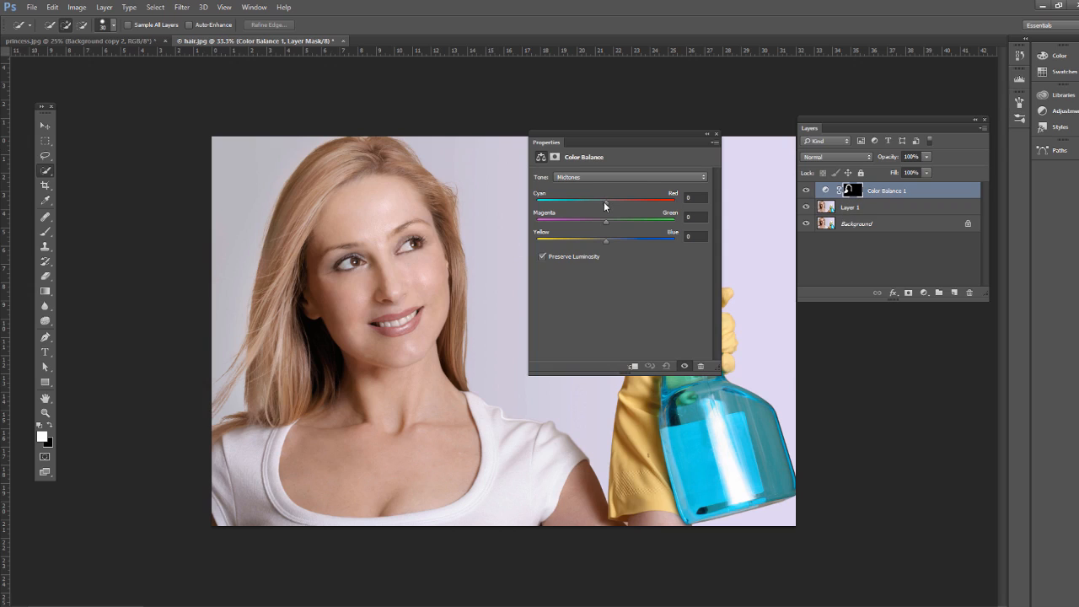
left_click_drag(605, 200, 558, 241)
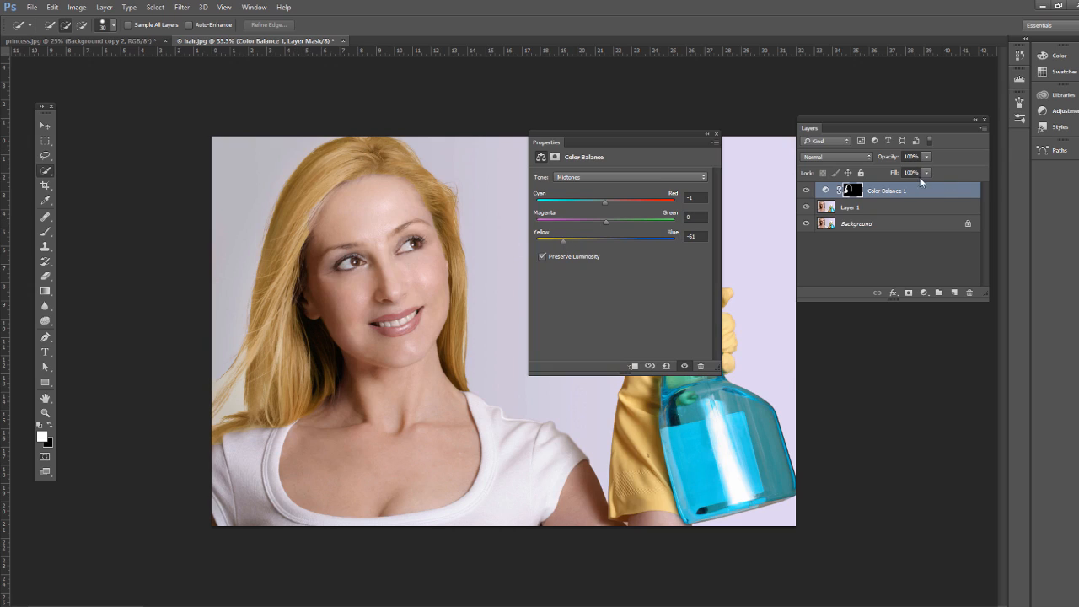
left_click(927, 157)
left_click_drag(923, 173, 917, 173)
Step: Try Multiply and Overlay on the Color Balance layer, and settle on Screen as its blend mode
left_click(835, 157)
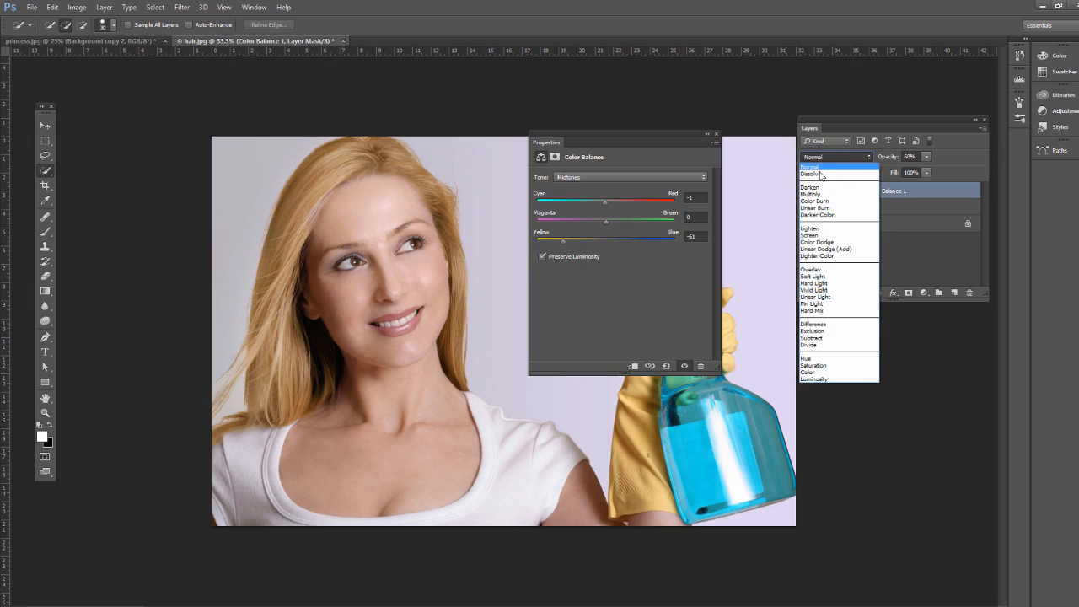
left_click(815, 194)
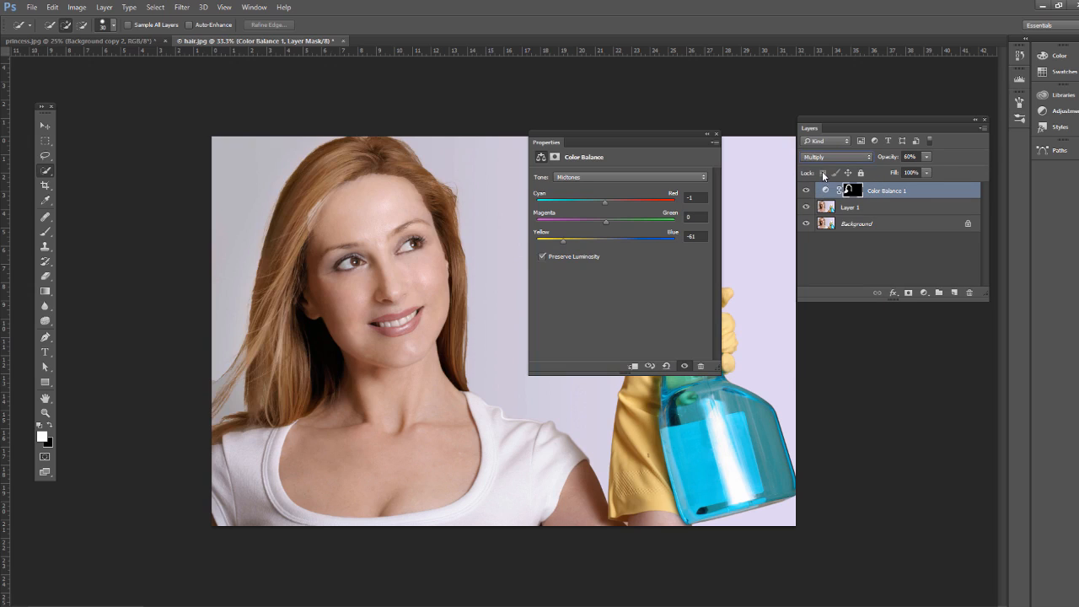
left_click(830, 158)
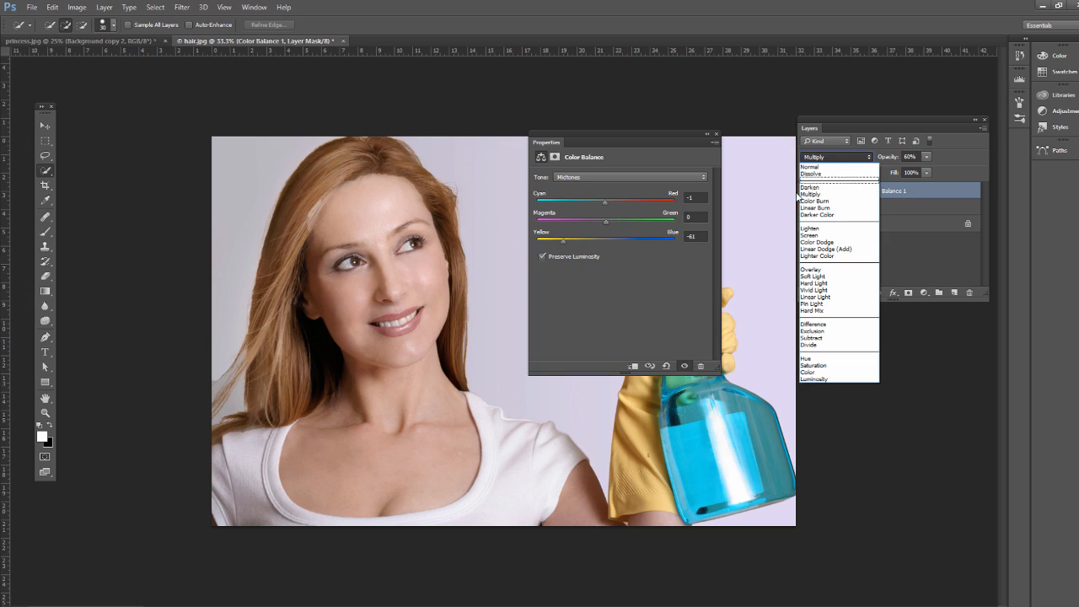
left_click(826, 268)
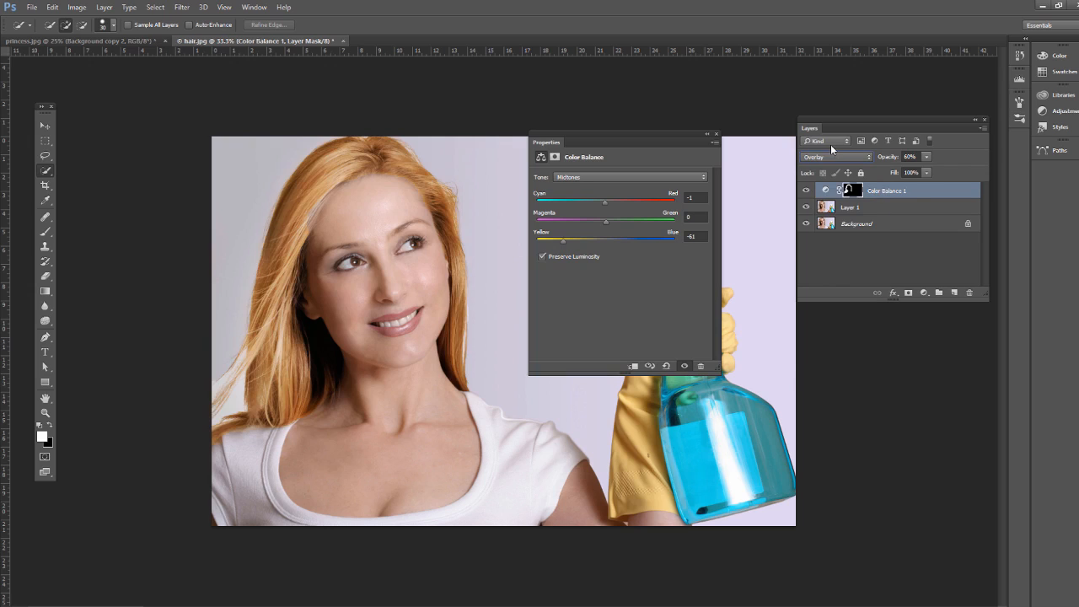
left_click(832, 155)
left_click(826, 234)
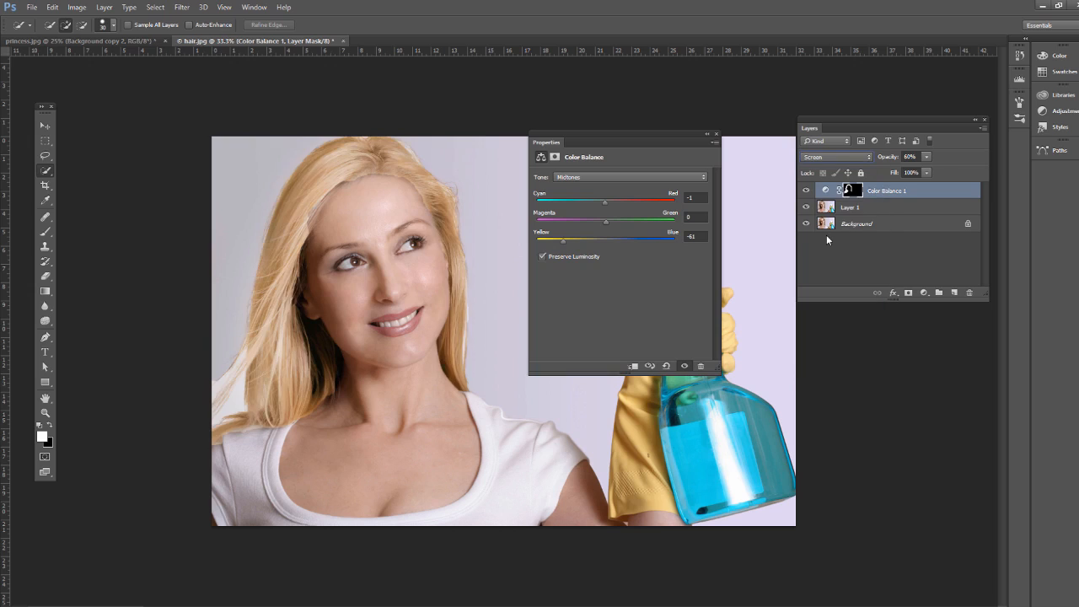
Step: Paint white on the Color Balance layer's mask along the forehead hairline with a 125 px brush
left_click(852, 192)
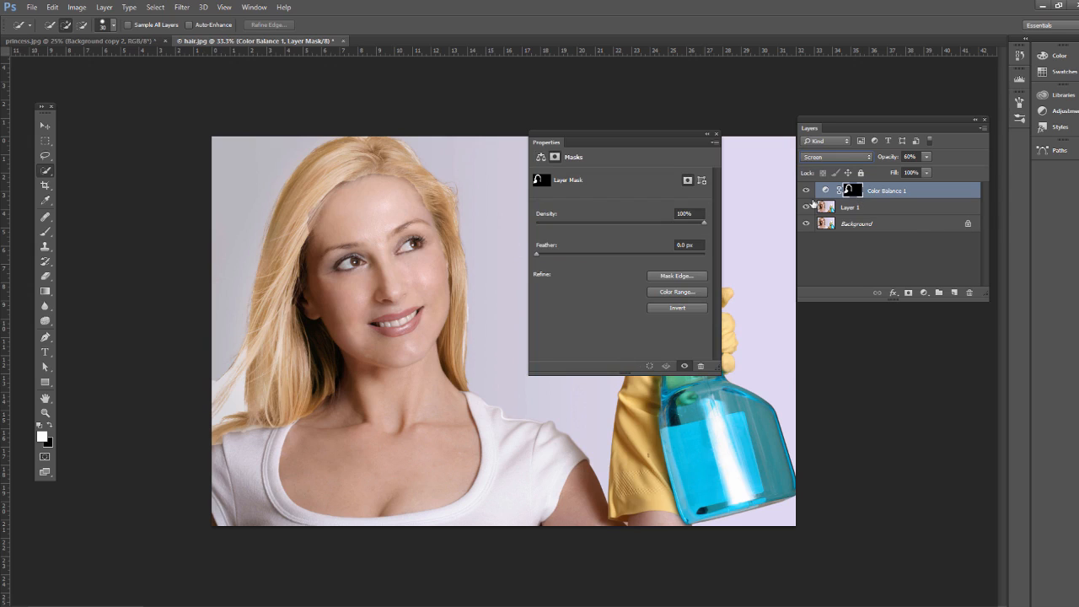
left_click(45, 412)
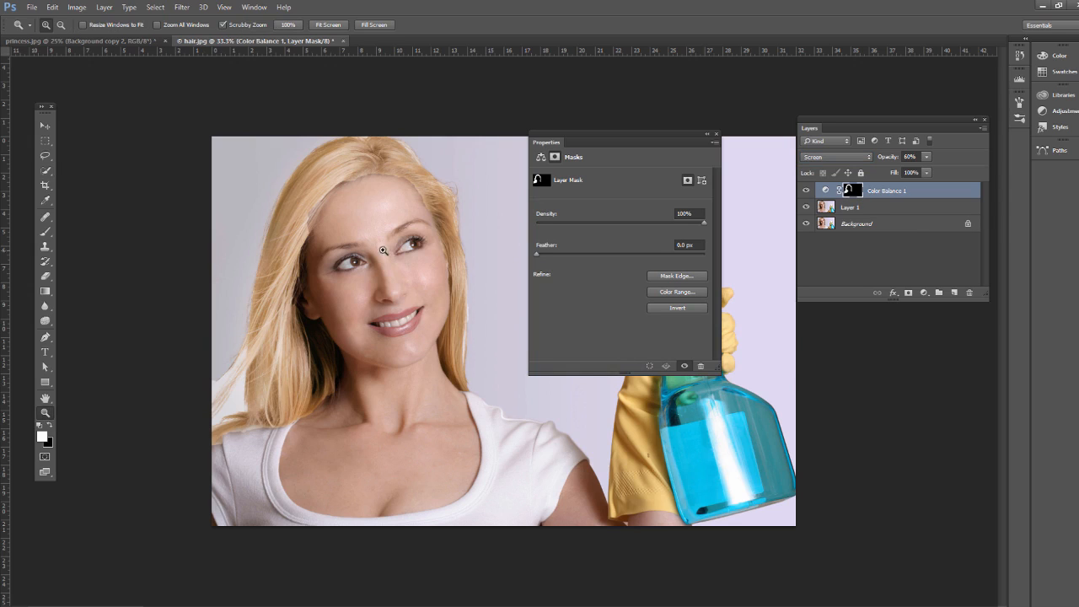
left_click(371, 183)
left_click_drag(371, 183, 742, 333)
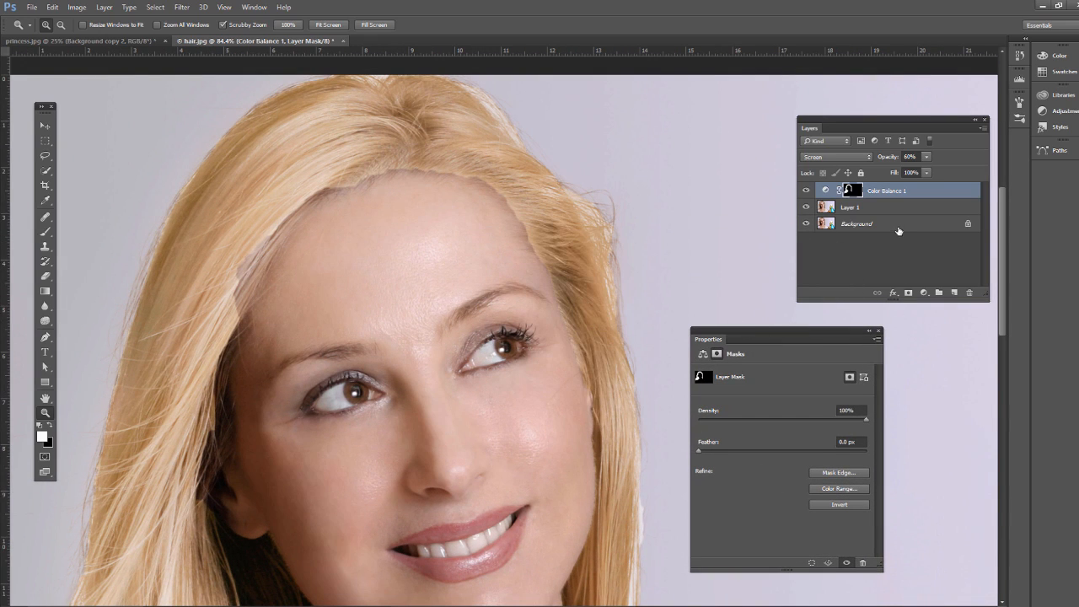
mouse_move(375, 195)
left_mouse_down()
mouse_move(349, 173)
mouse_move(366, 185)
left_mouse_up()
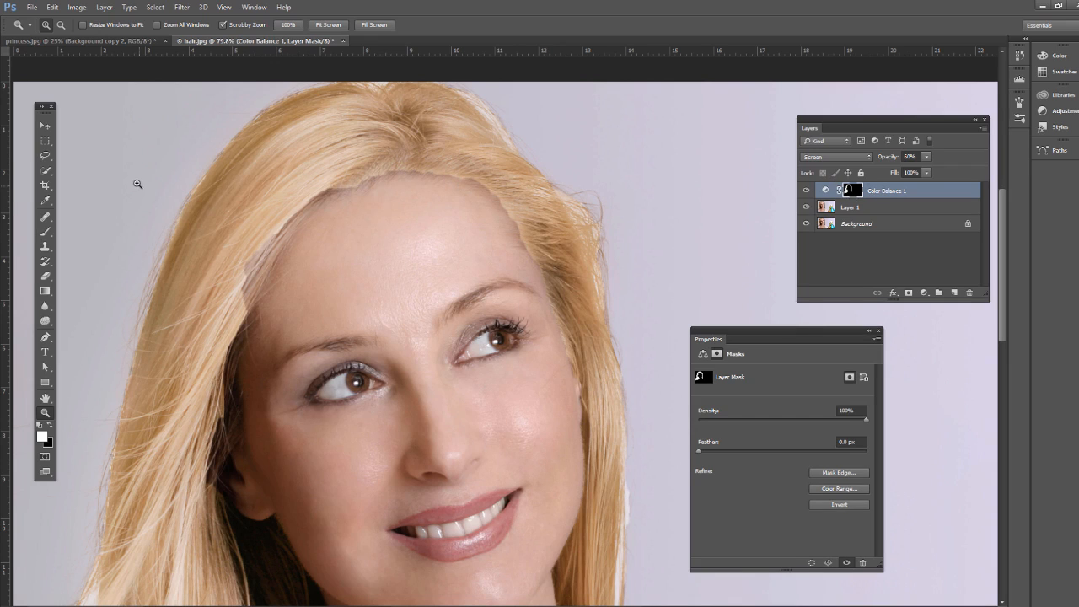
left_click(45, 231)
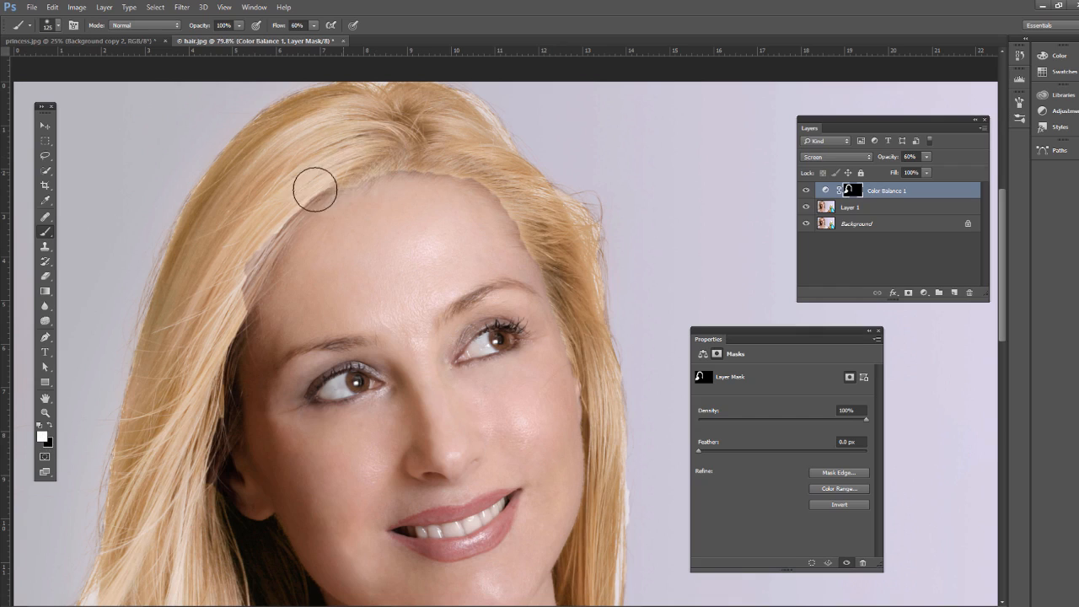
mouse_move(274, 222)
left_mouse_down()
mouse_move(244, 247)
mouse_move(218, 303)
mouse_move(293, 200)
mouse_move(220, 311)
left_mouse_up()
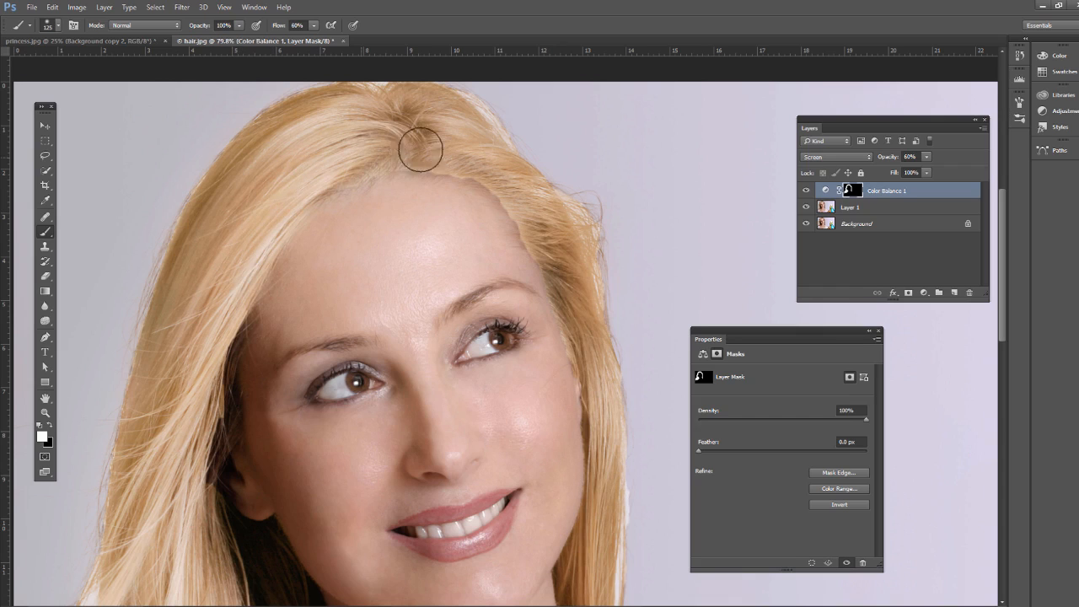
Step: Paint white on the Color Balance layer's mask over the long hair beside the ear, keeping the brush flow at 60%
left_click(314, 25)
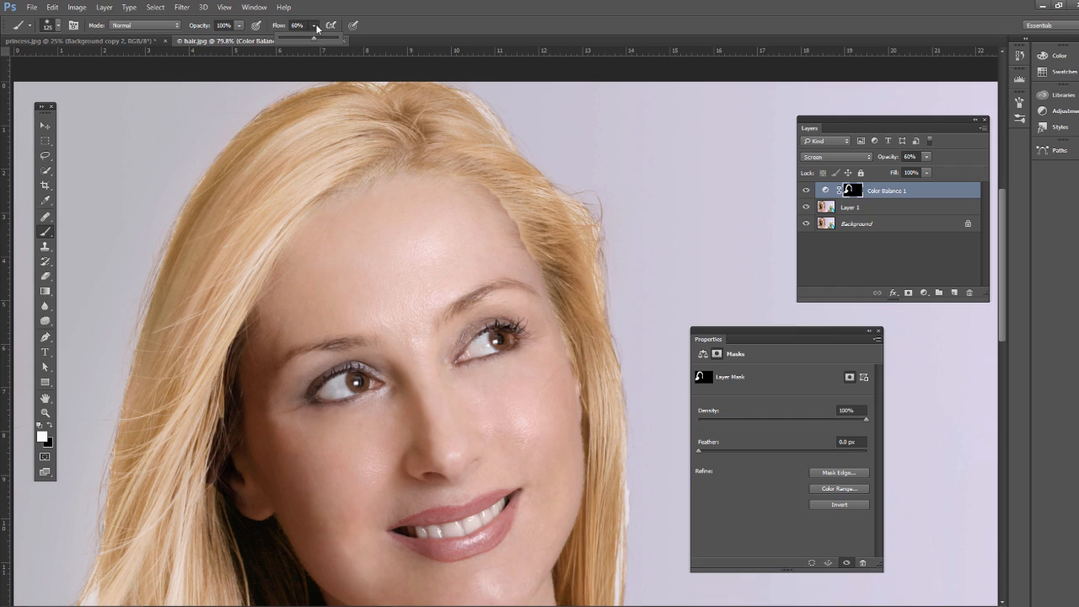
left_click(316, 28)
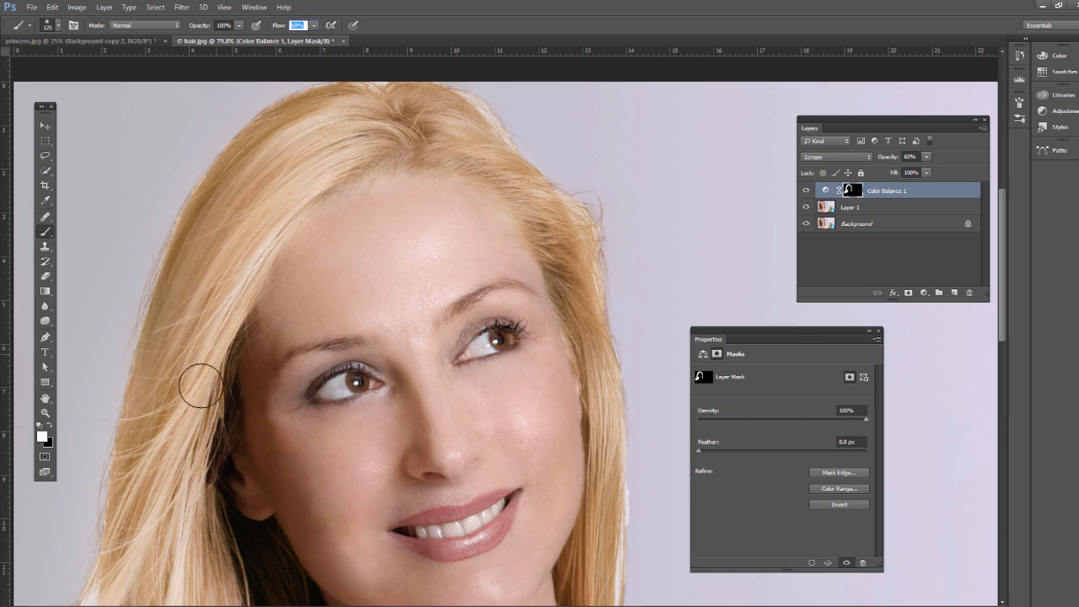
left_click_drag(192, 483, 208, 399)
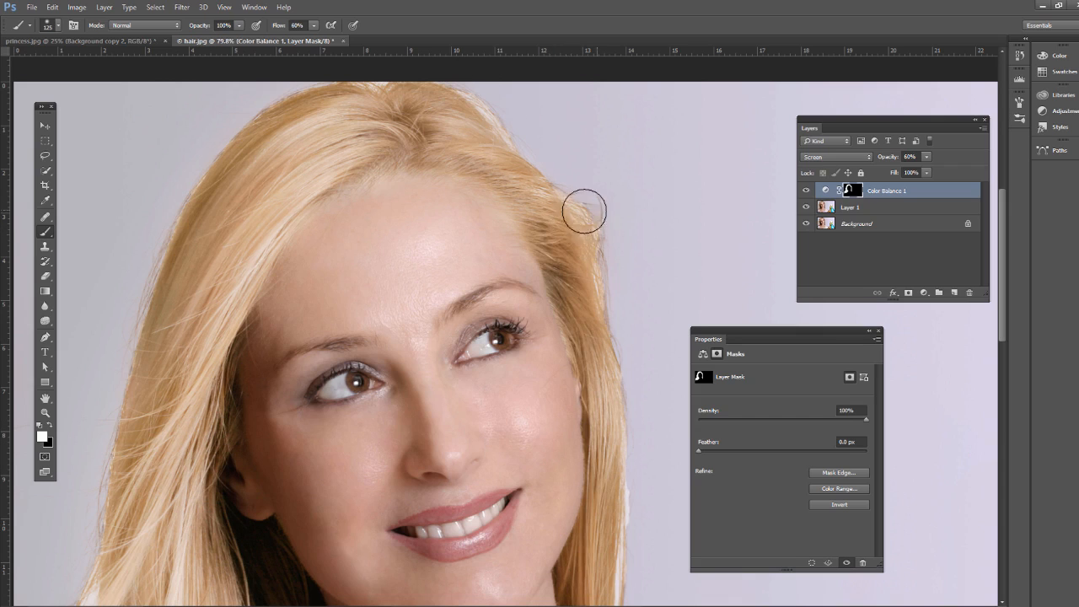
scroll(326, 158, "down", 4)
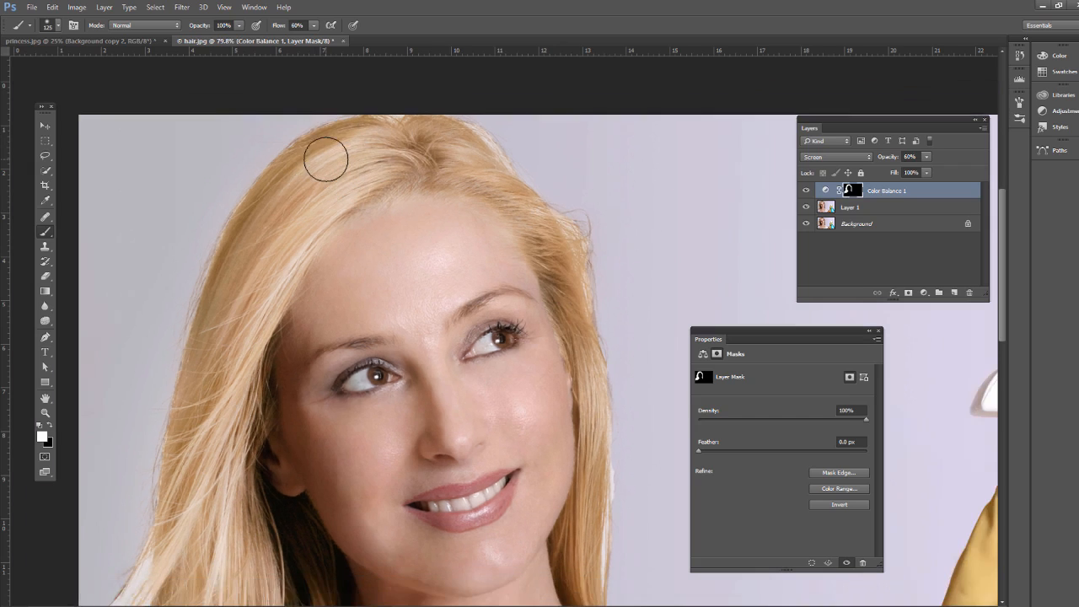
scroll(325, 159, "up", 1)
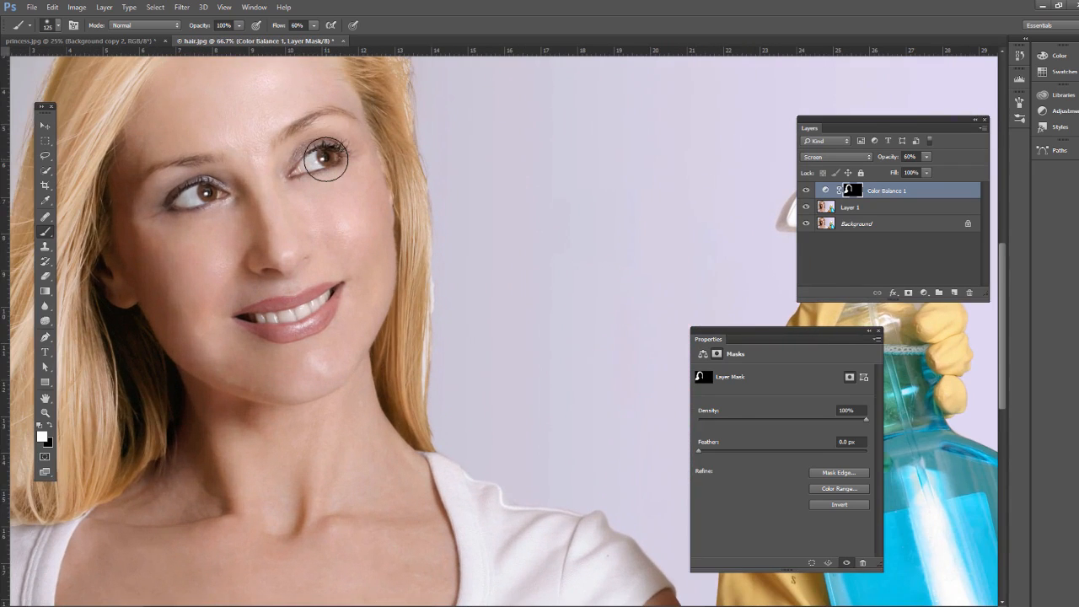
scroll(441, 311, "up", 1)
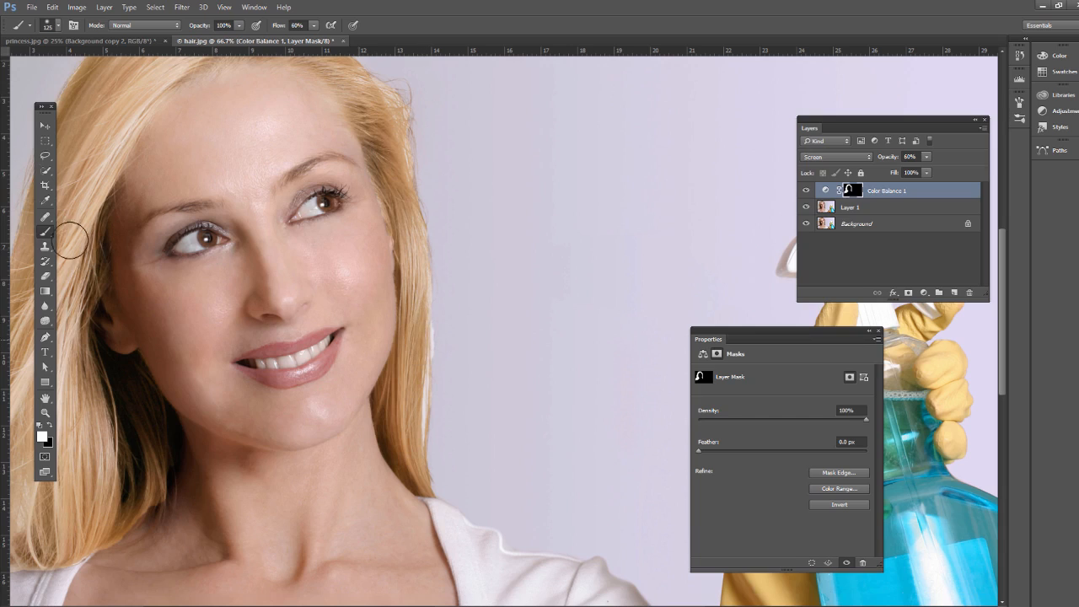
Step: Make black the foreground color for mask painting and check the hair's outer edges and the whole portrait
left_click(50, 425)
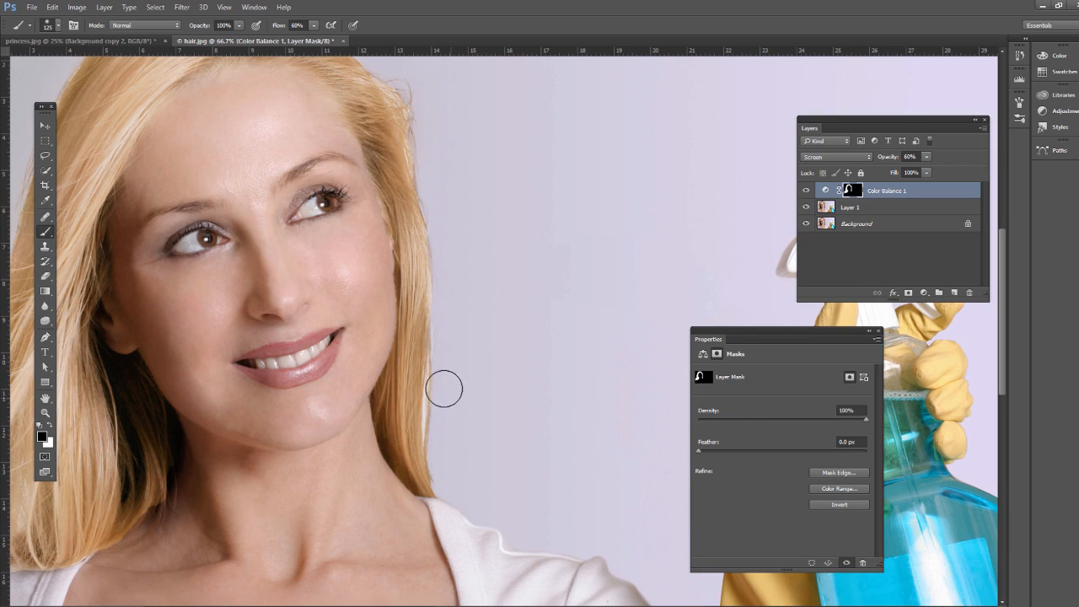
scroll(456, 278, "up", 2)
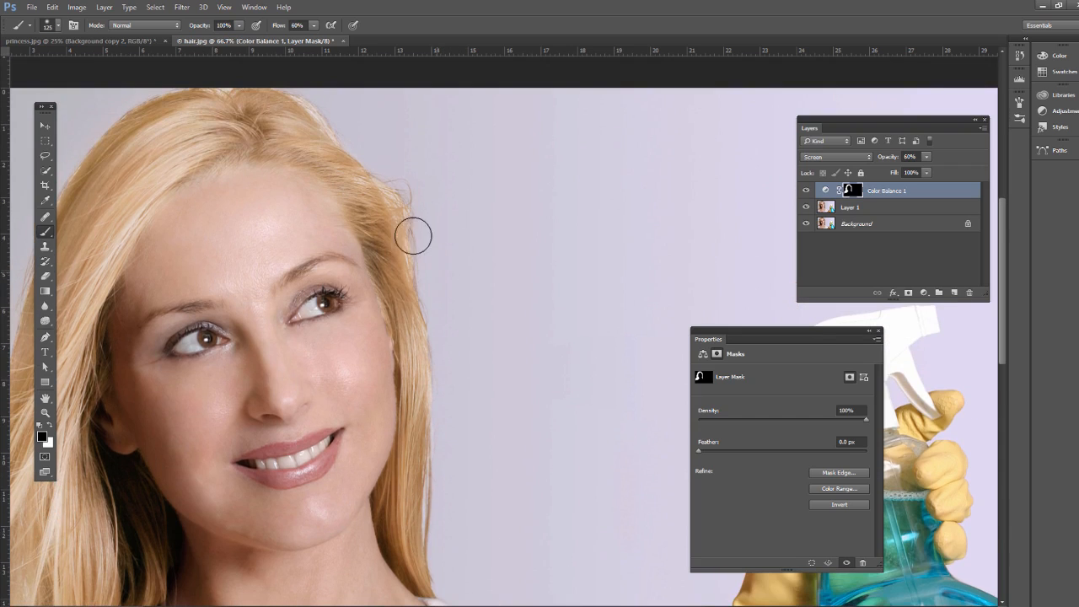
scroll(390, 238, "up", 1)
scroll(390, 237, "up", 1)
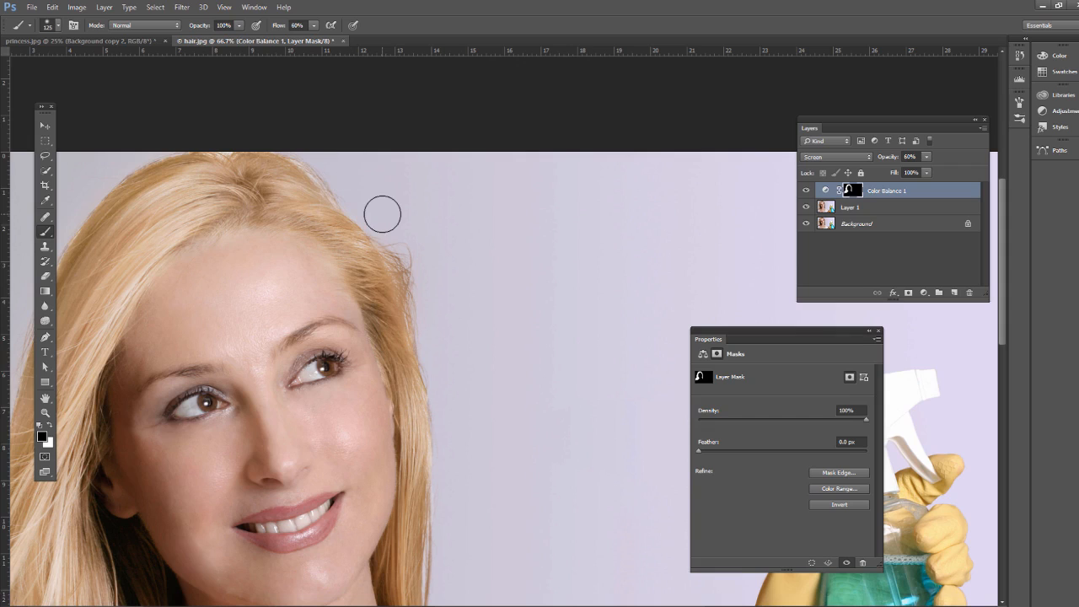
key("ctrl+minus")
key("ctrl+minus")
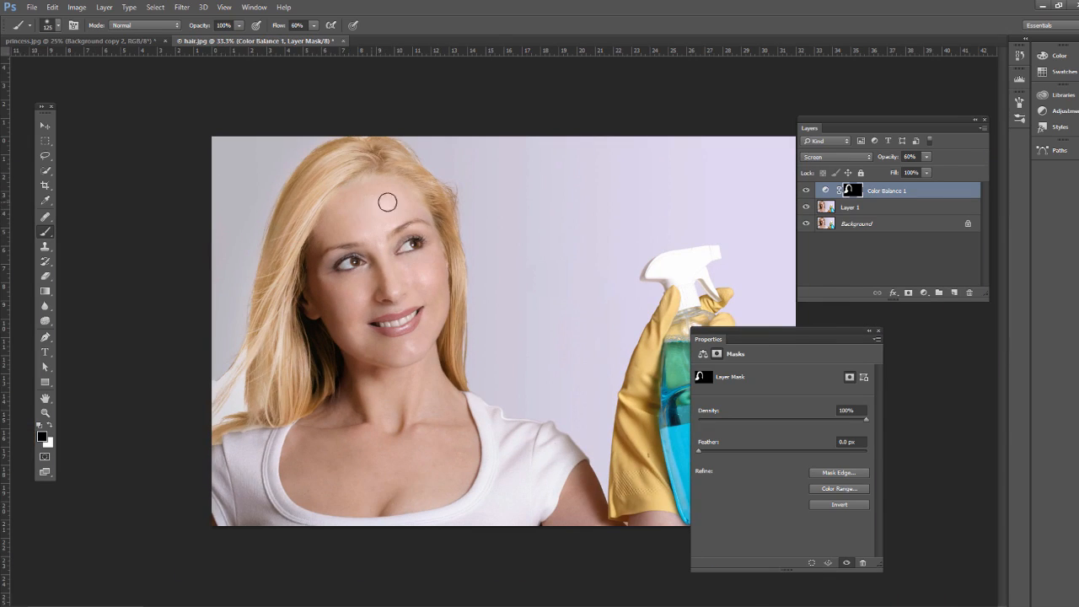
Step: Switch to princess.jpg and compare the photo with the black group hidden and shown, leaving the group visible
key("ctrl+Tab")
left_click(807, 203)
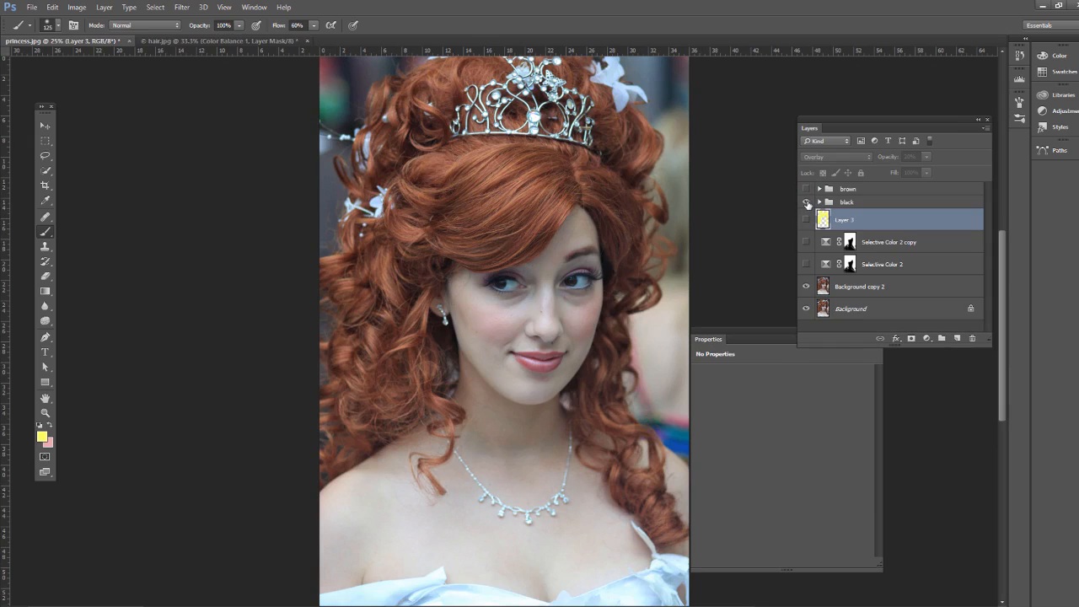
left_click(807, 203)
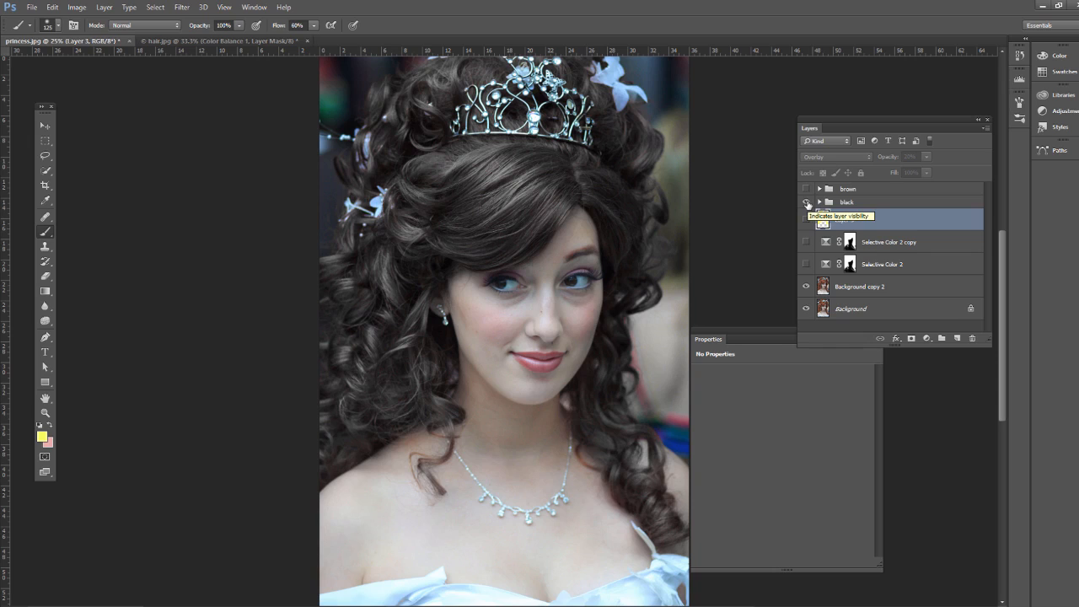
left_click(807, 202)
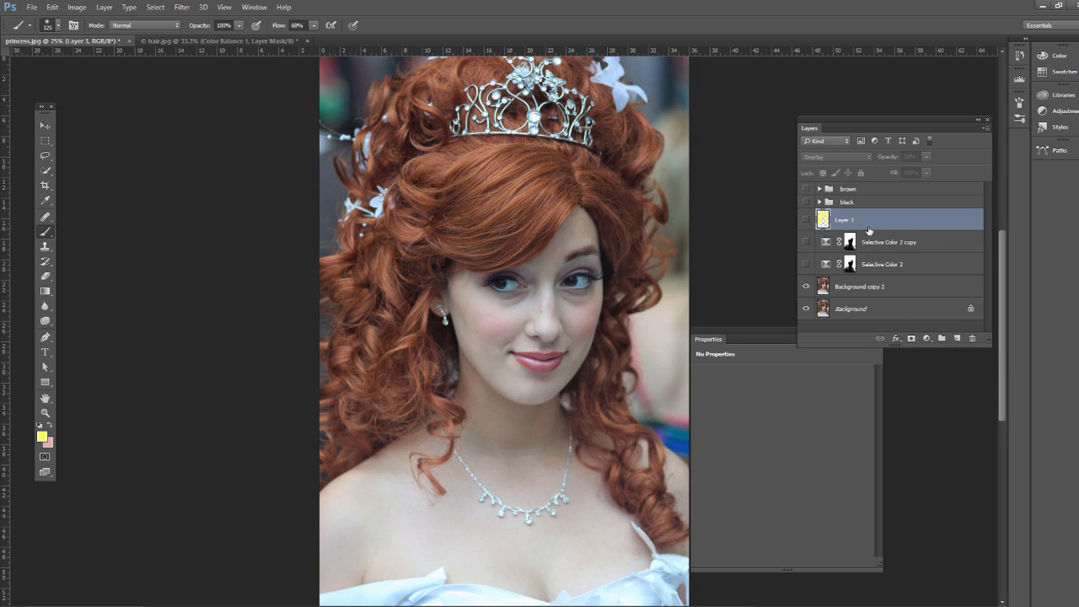
left_click(927, 339)
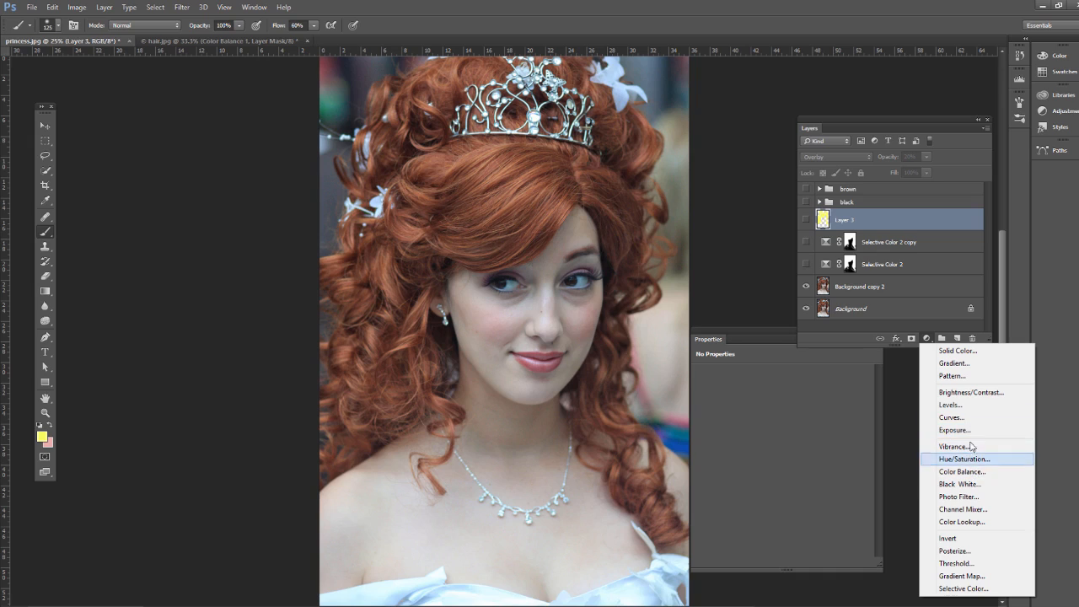
left_click(861, 115)
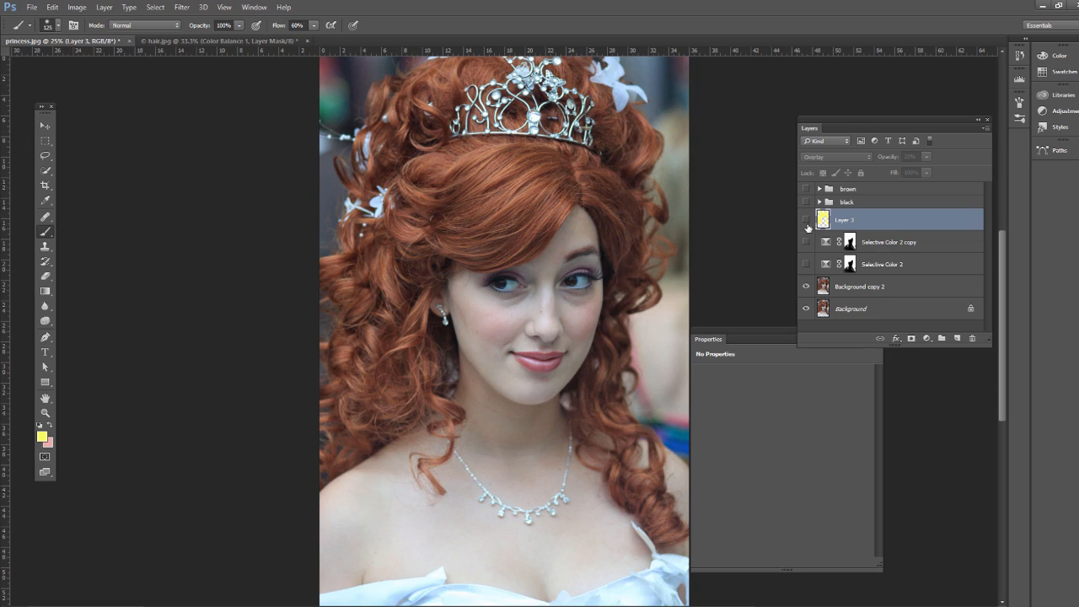
left_click(806, 201)
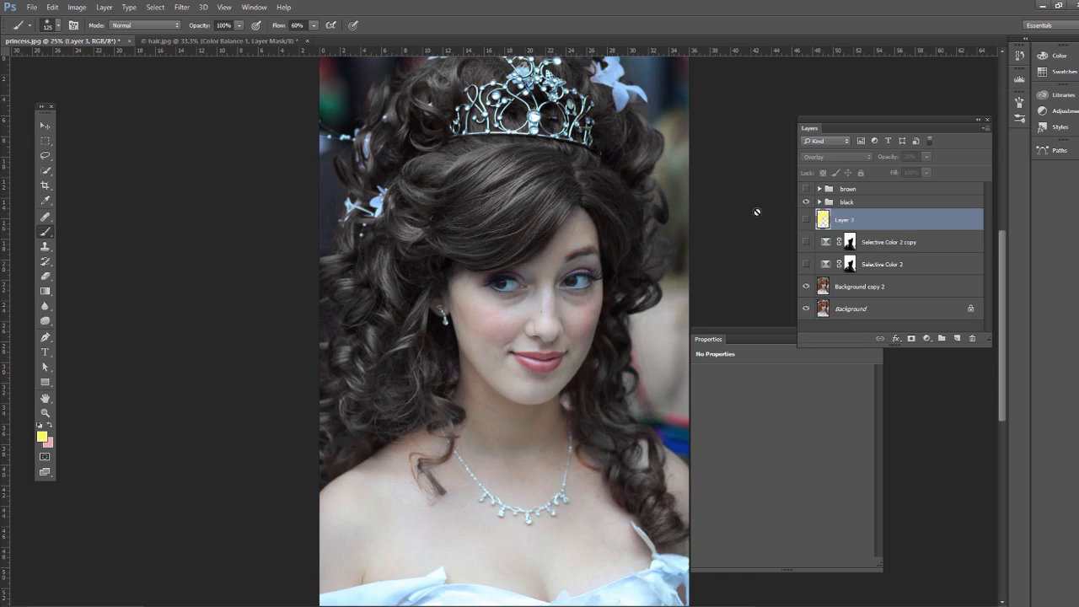